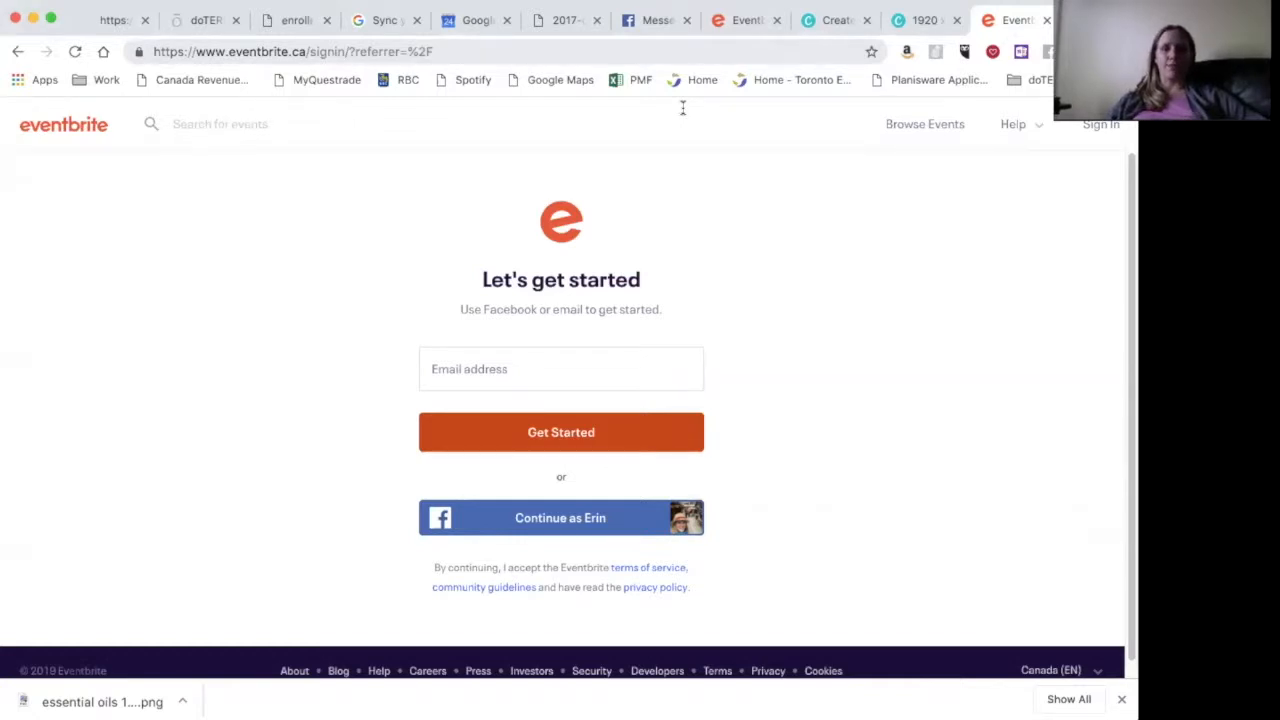
- Sign in to Eventbrite with the autofilled account e-mail and the saved password
{"action": "left_click", "coordinate": [513, 369]}
{"action": "left_click", "coordinate": [511, 424]}
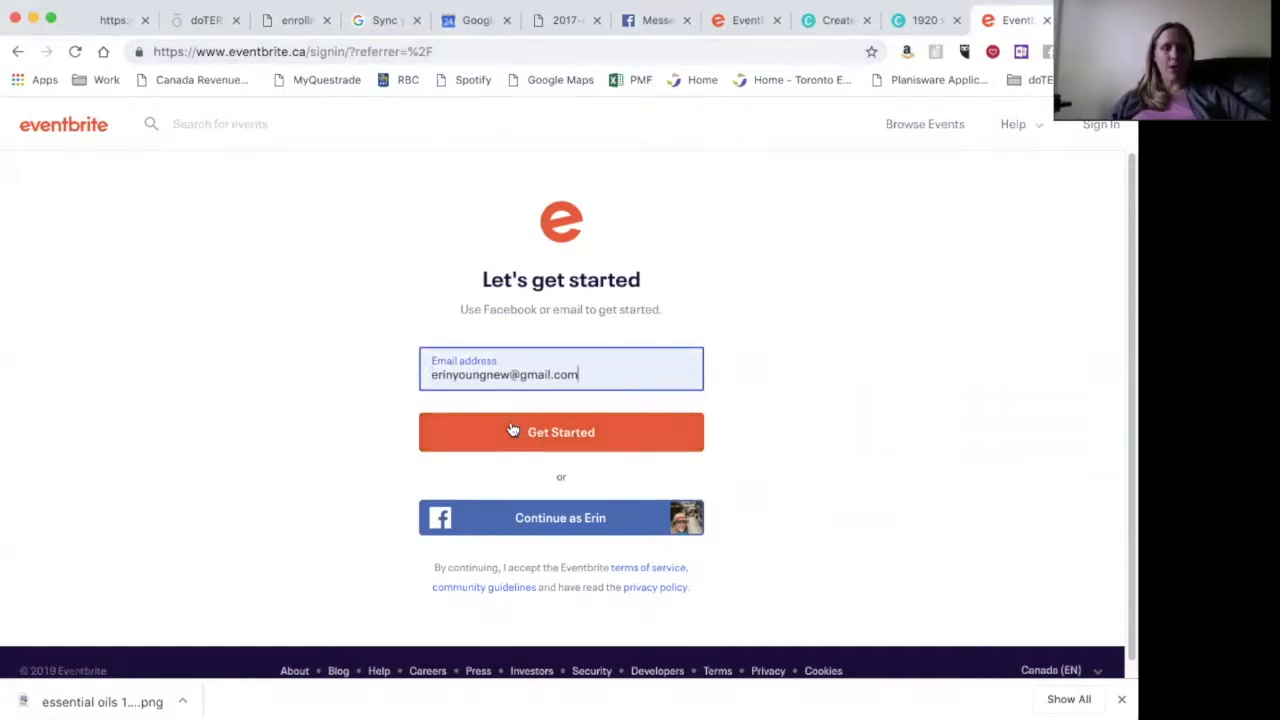
{"action": "left_click", "coordinate": [577, 431]}
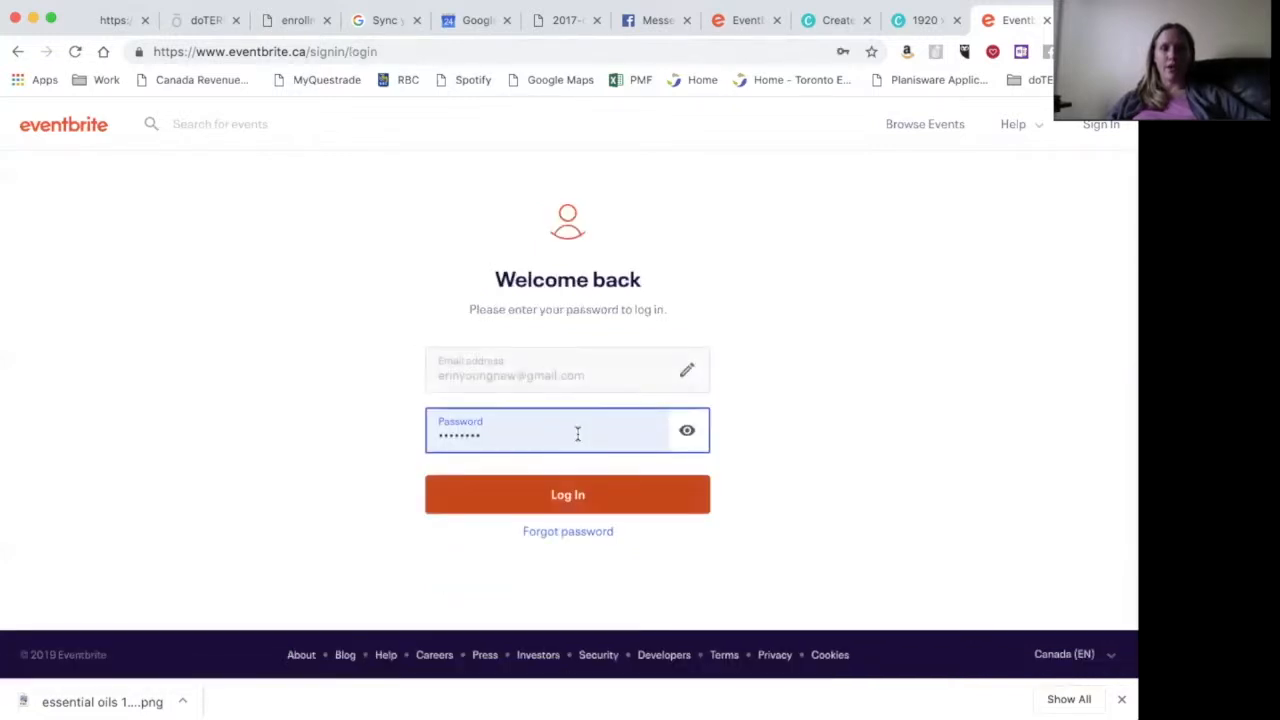
{"action": "left_click", "coordinate": [566, 497]}
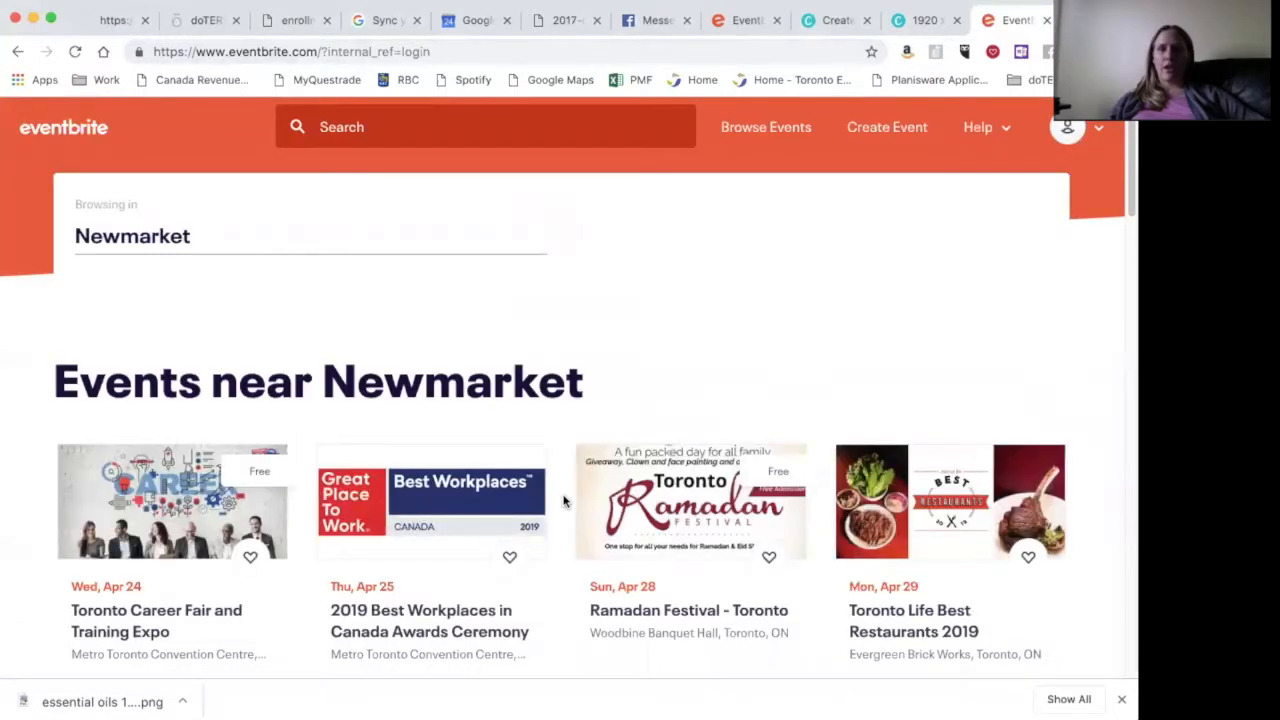
- Go to Manage Events from the account menu and list the 23 past events
{"action": "mouse_move", "coordinate": [1094, 136]}
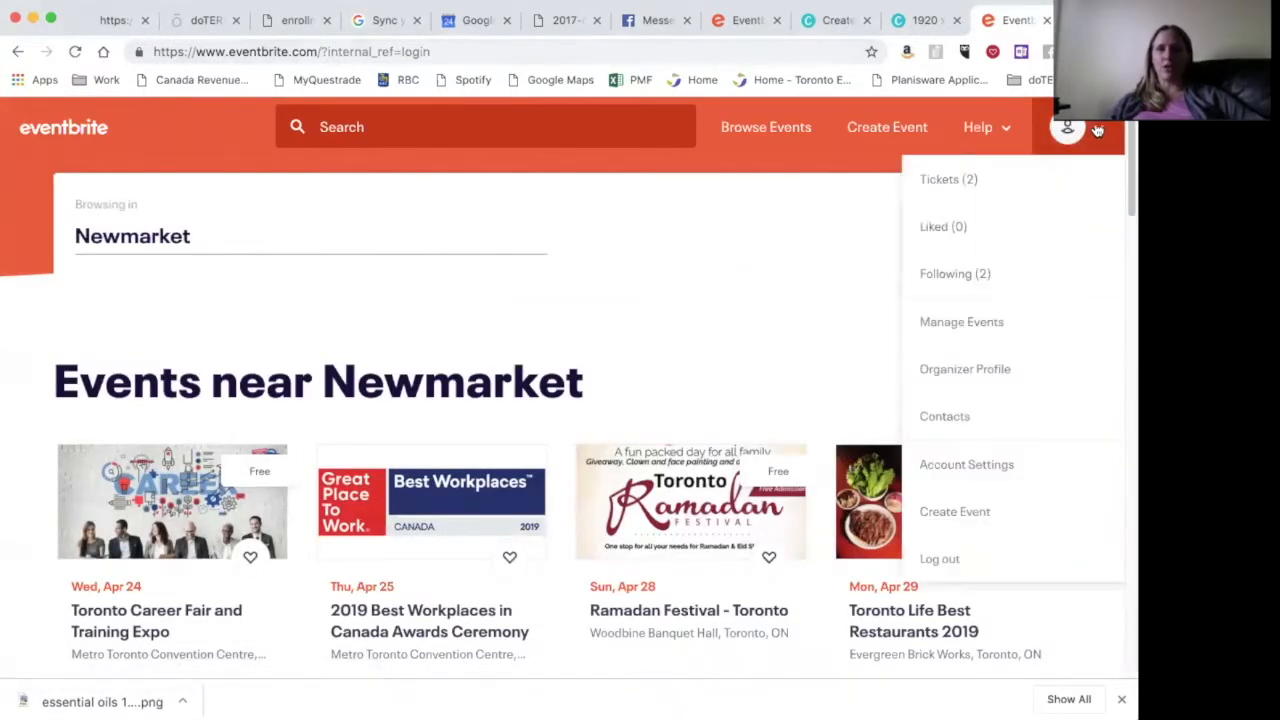
{"action": "left_click", "coordinate": [972, 328]}
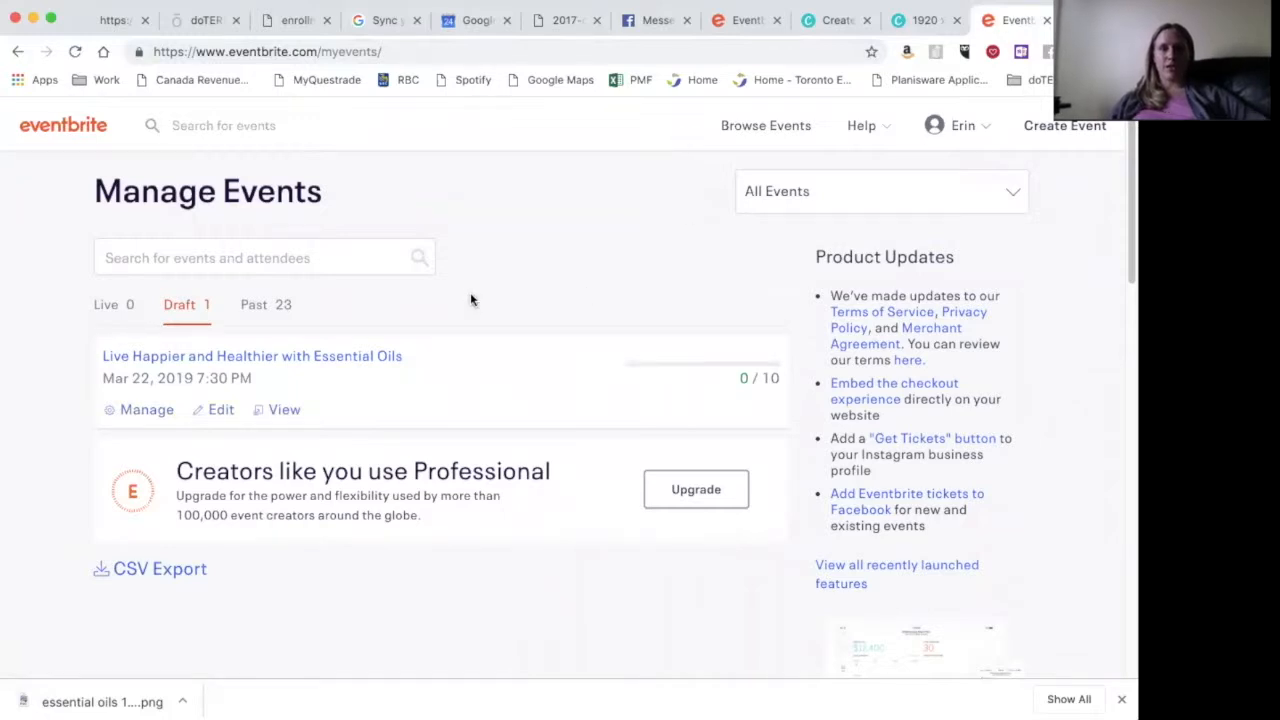
{"action": "scroll", "coordinate": [472, 300], "scroll_direction": "up", "scroll_amount": 1}
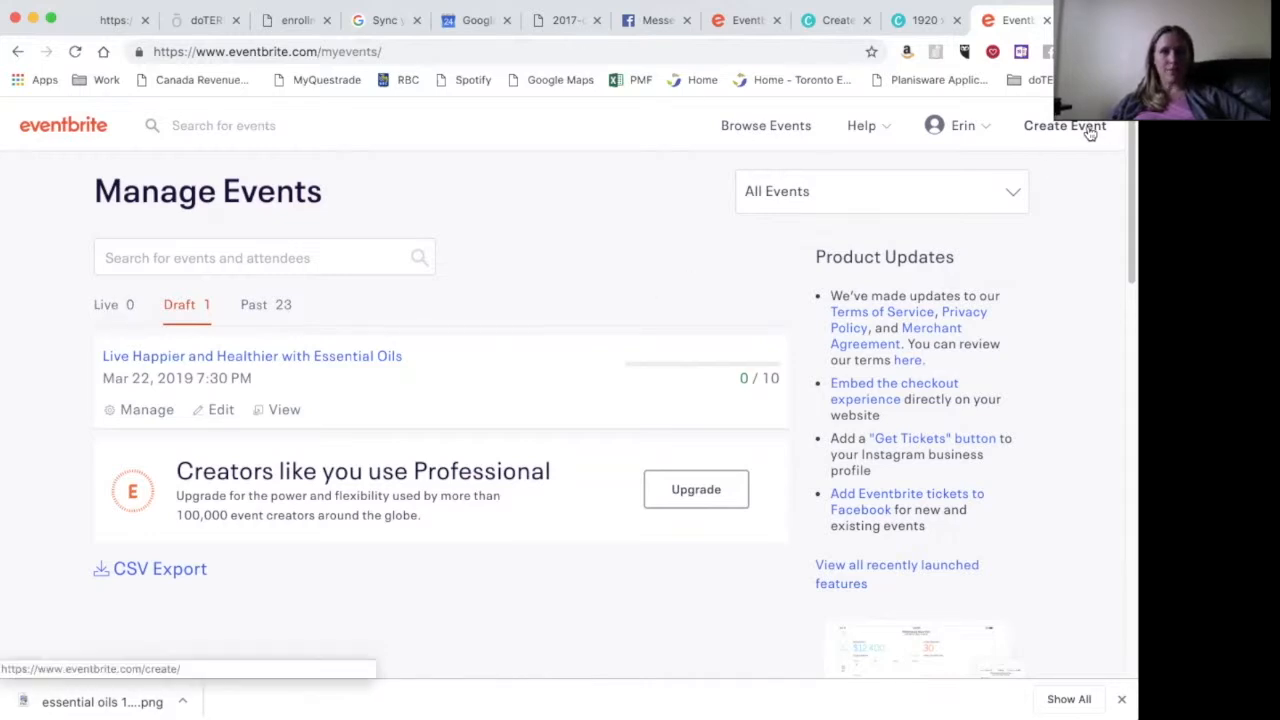
{"action": "left_click", "coordinate": [263, 310]}
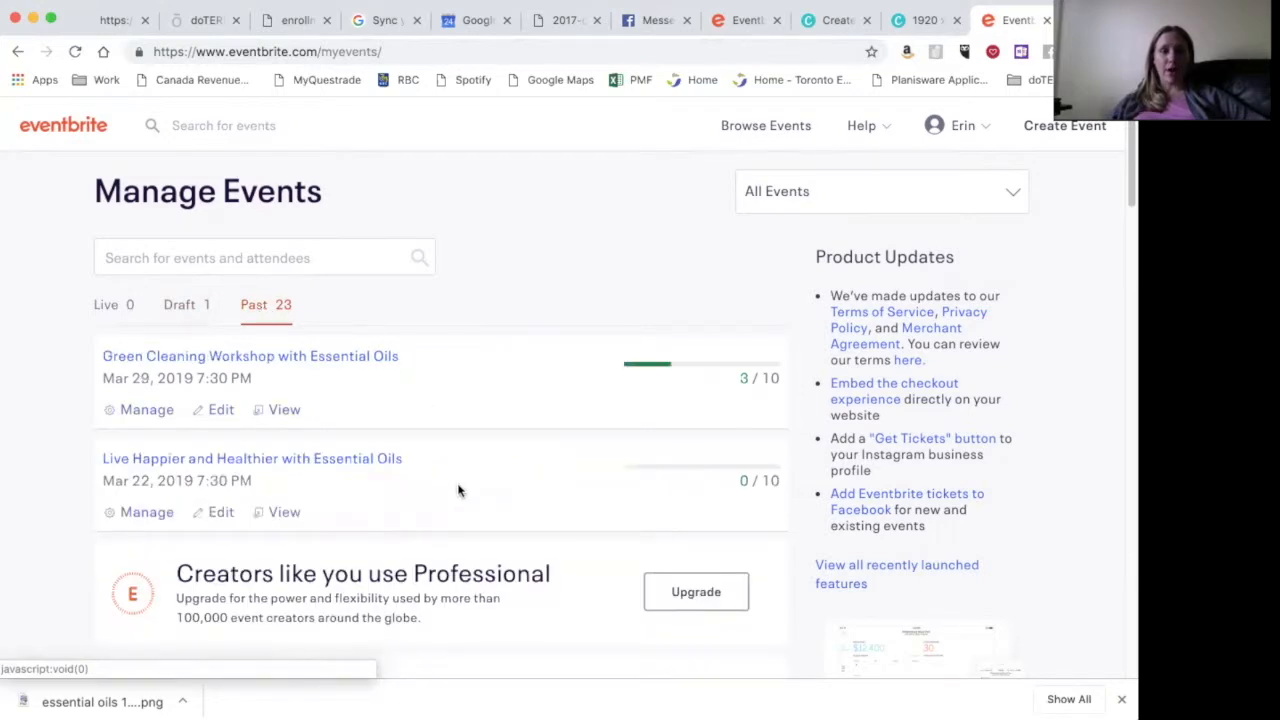
{"action": "scroll", "coordinate": [457, 482], "scroll_direction": "down", "scroll_amount": 10}
{"action": "scroll", "coordinate": [459, 488], "scroll_direction": "up", "scroll_amount": 9}
{"action": "scroll", "coordinate": [458, 490], "scroll_direction": "up", "scroll_amount": 1}
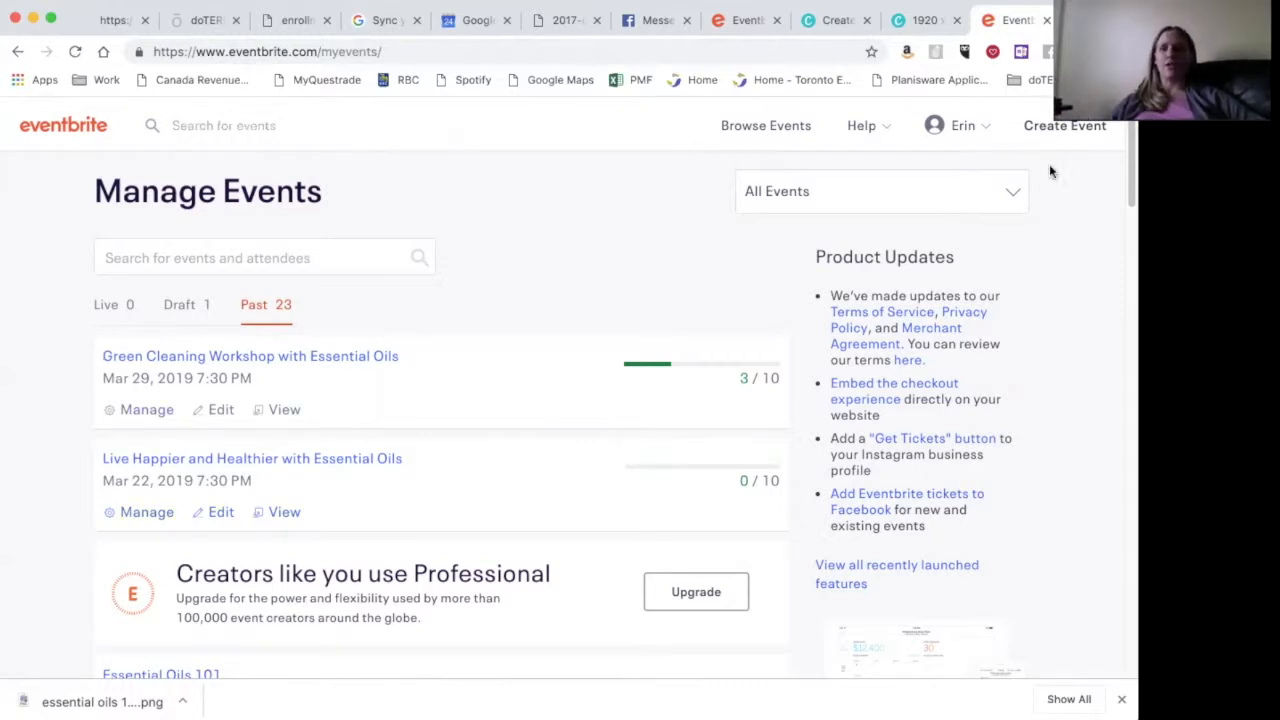
- Start a new event titled Essential Oils 101, reusing the past title suggestion
{"action": "left_click", "coordinate": [1072, 131]}
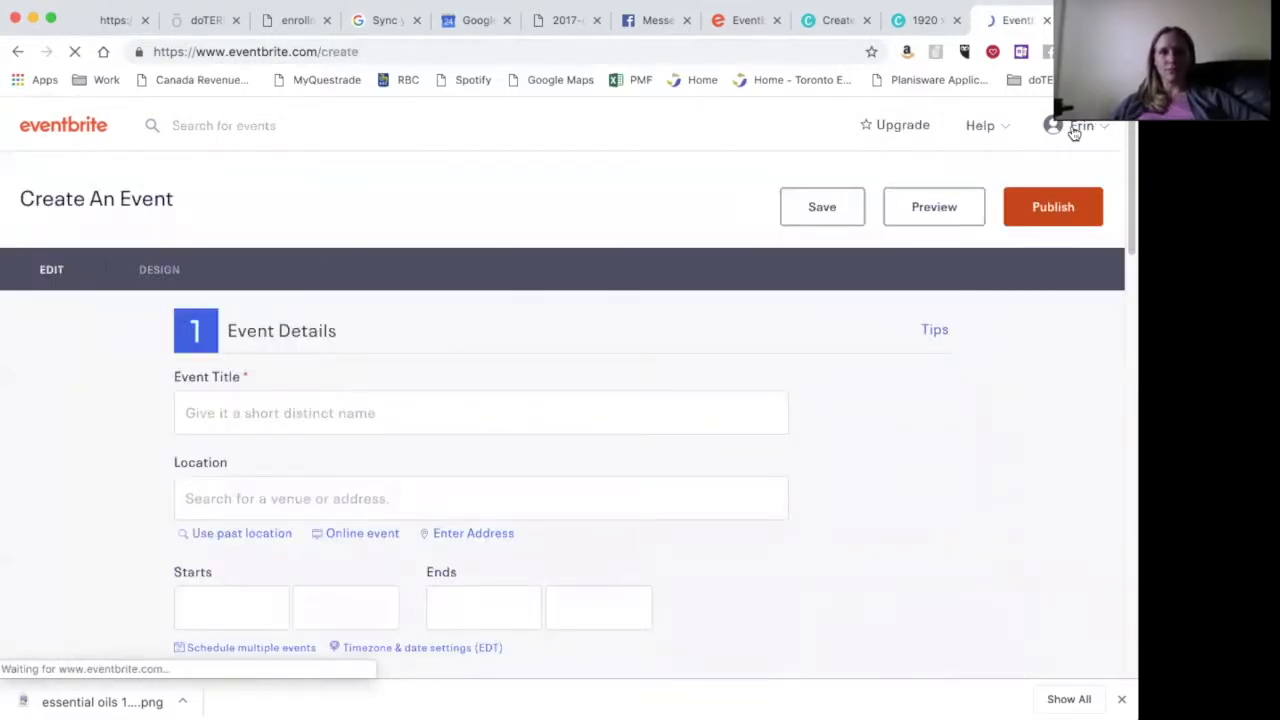
{"action": "left_click", "coordinate": [343, 414]}
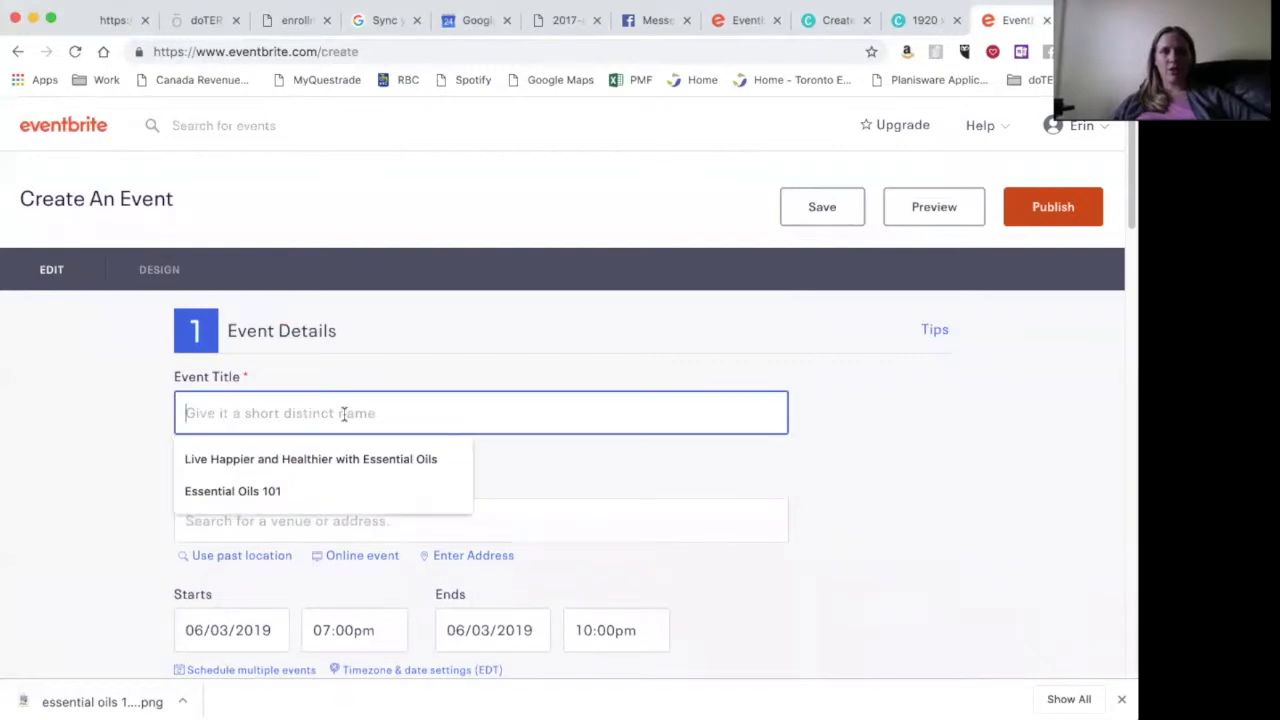
{"action": "left_click", "coordinate": [283, 500]}
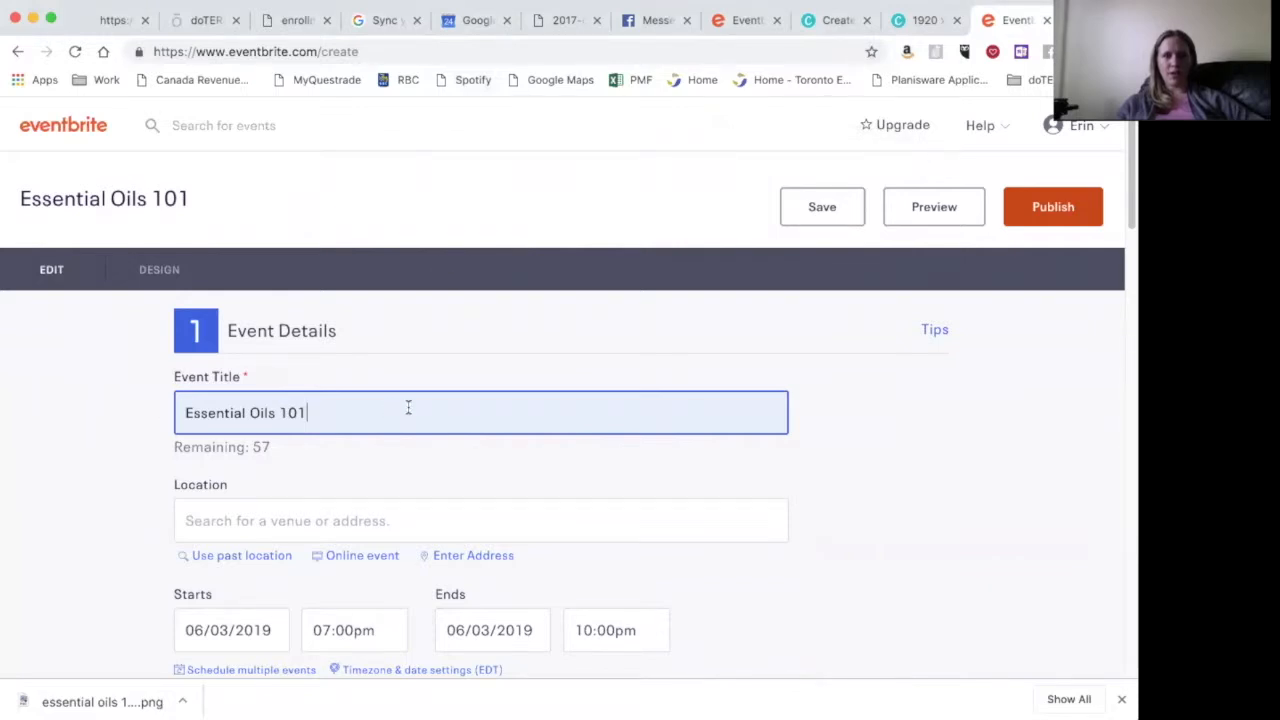
{"action": "left_click", "coordinate": [415, 528]}
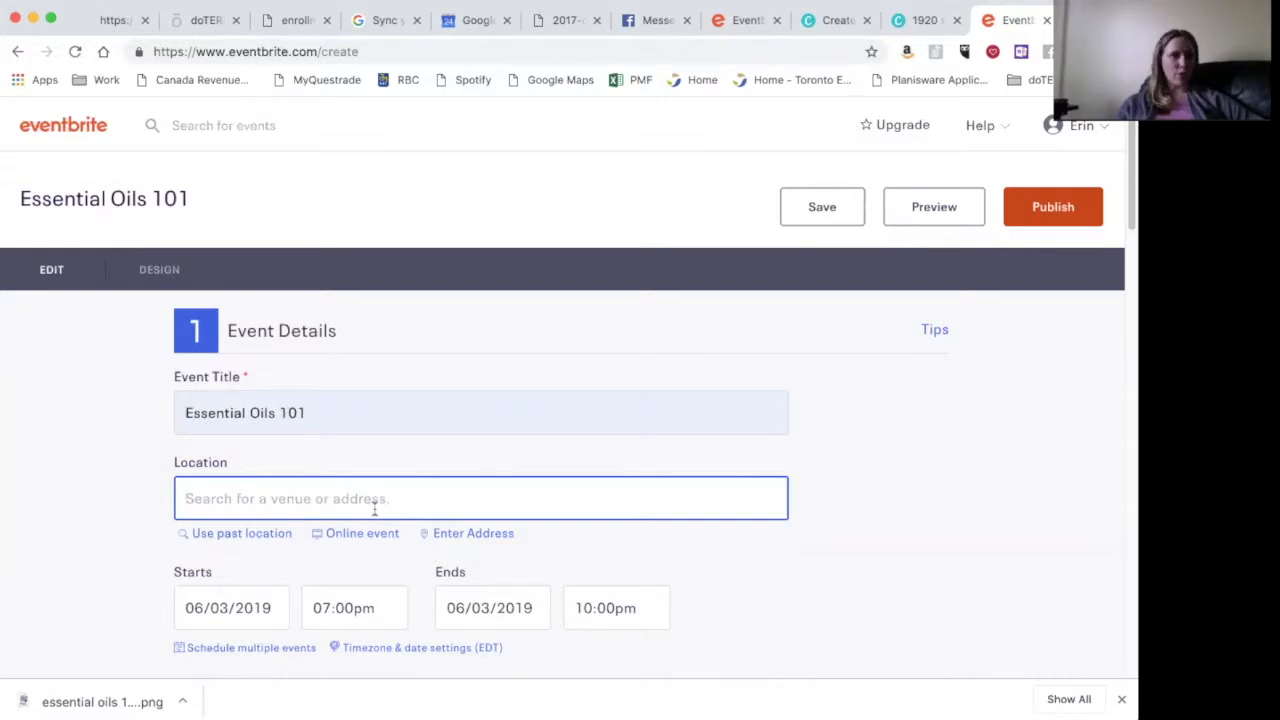
{"action": "scroll", "coordinate": [372, 509], "scroll_direction": "down", "scroll_amount": 2}
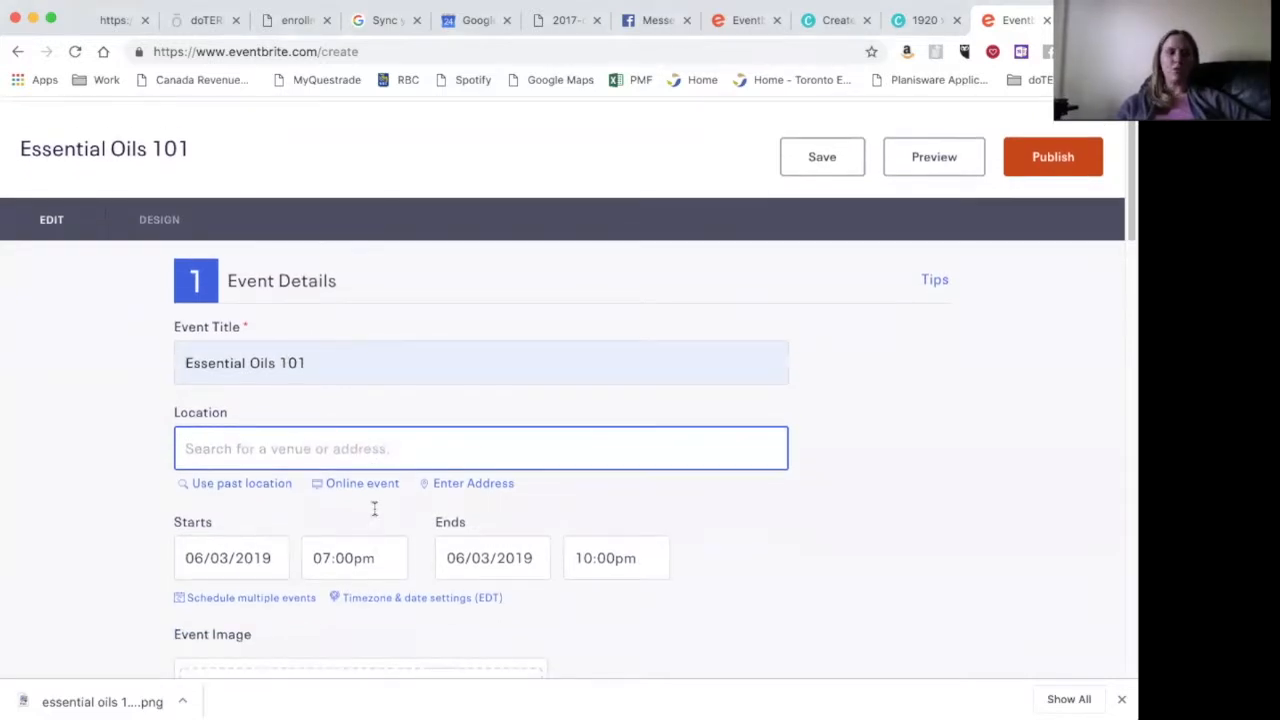
{"action": "scroll", "coordinate": [709, 578], "scroll_direction": "down", "scroll_amount": 3}
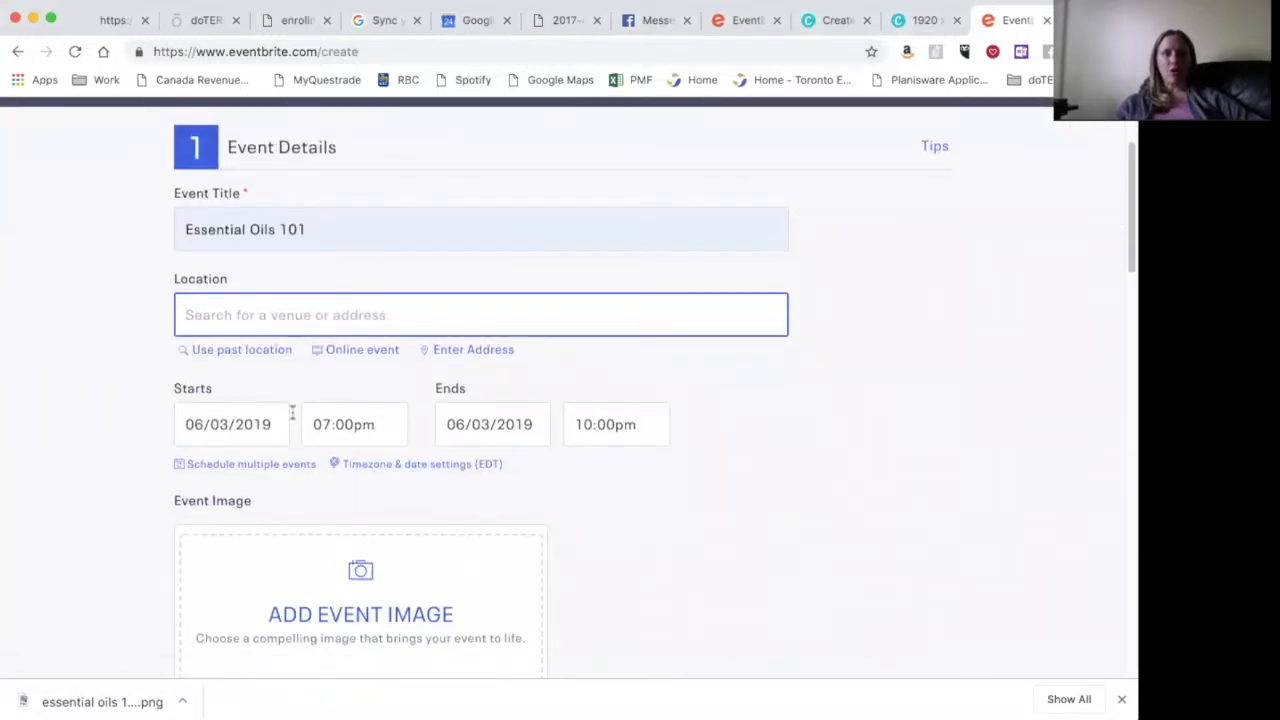
- Set the event for April 26, 2019, 7:00pm–10:00pm, as an online event
{"action": "left_click", "coordinate": [265, 424]}
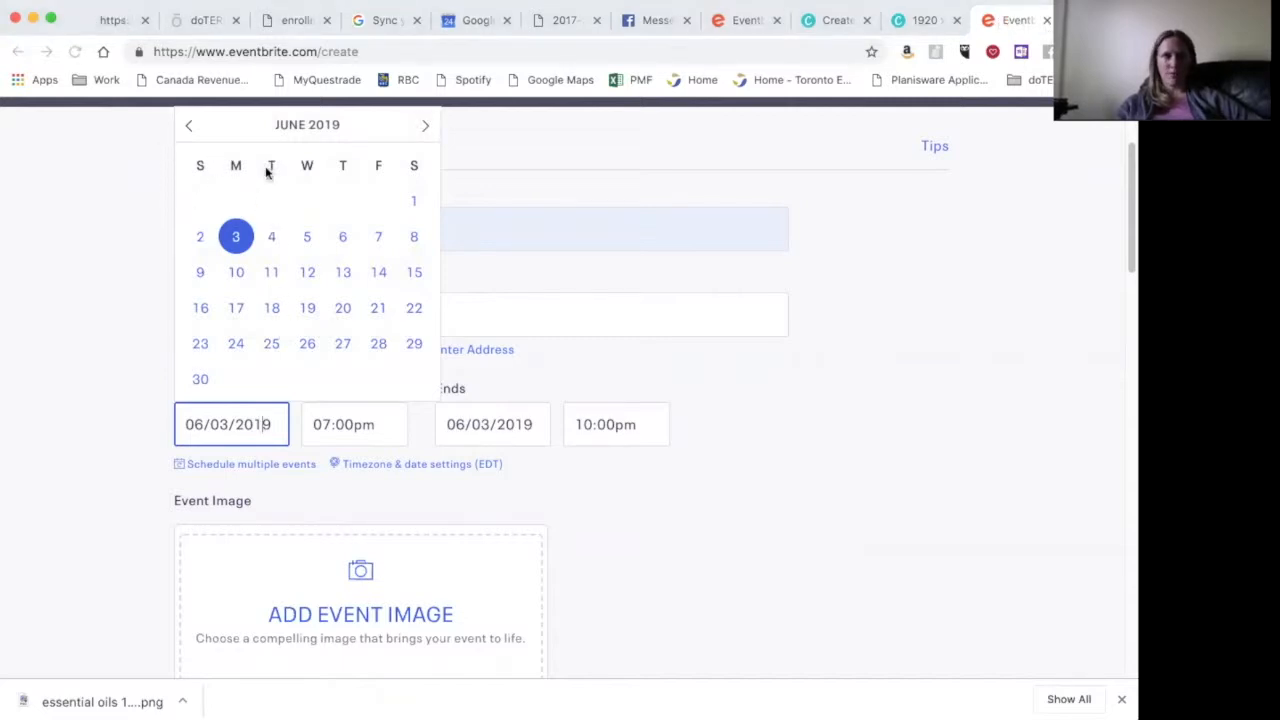
{"action": "left_click", "coordinate": [189, 127]}
{"action": "left_click", "coordinate": [189, 127]}
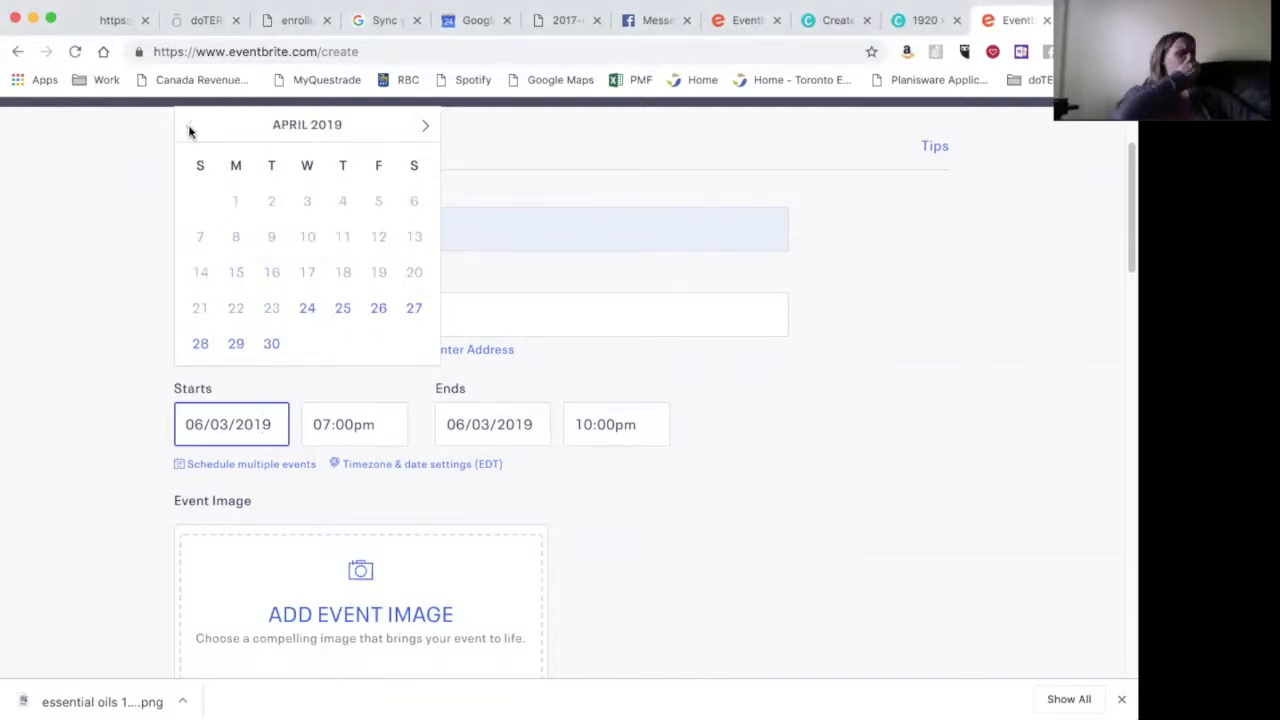
{"action": "left_click", "coordinate": [376, 314]}
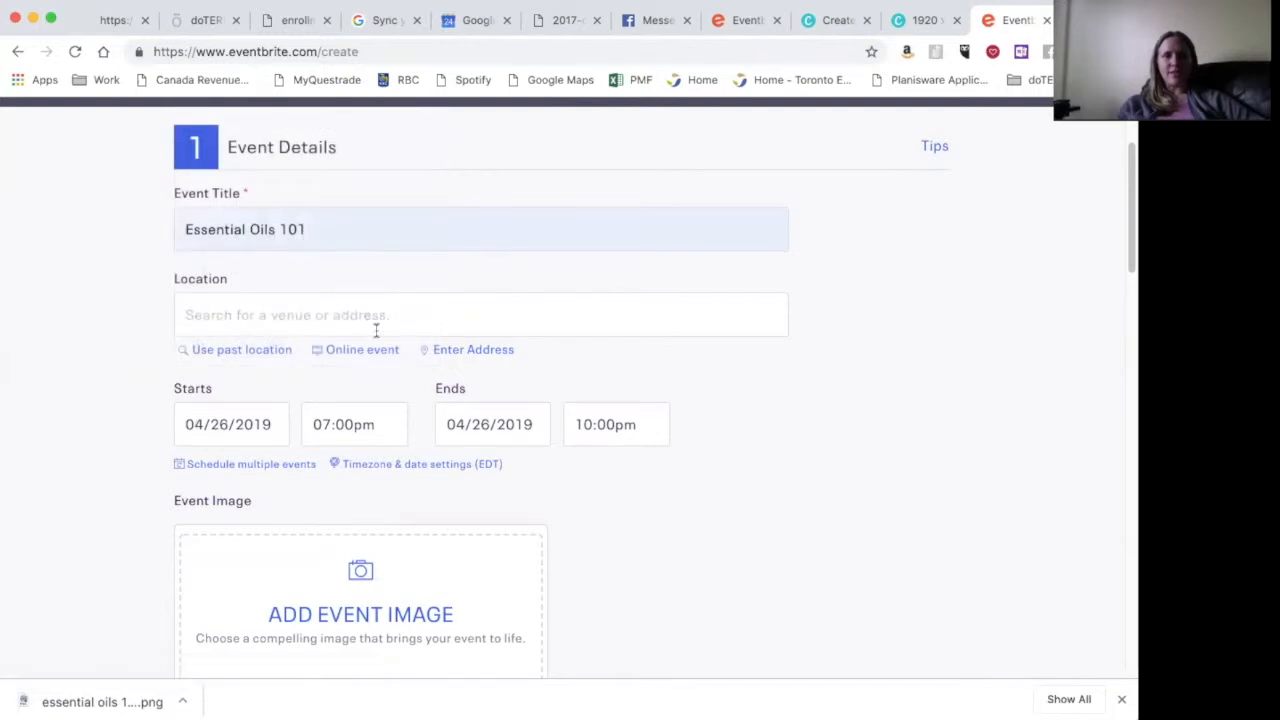
{"action": "left_click", "coordinate": [237, 318]}
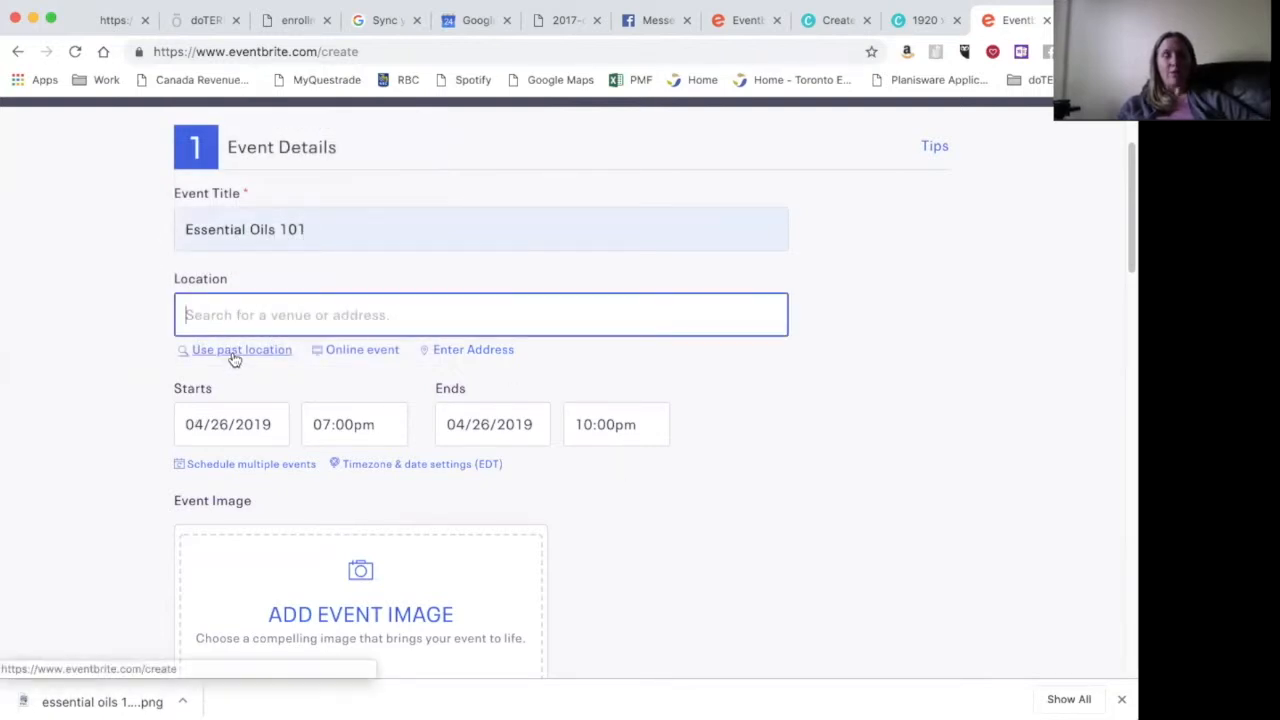
{"action": "left_click", "coordinate": [354, 352]}
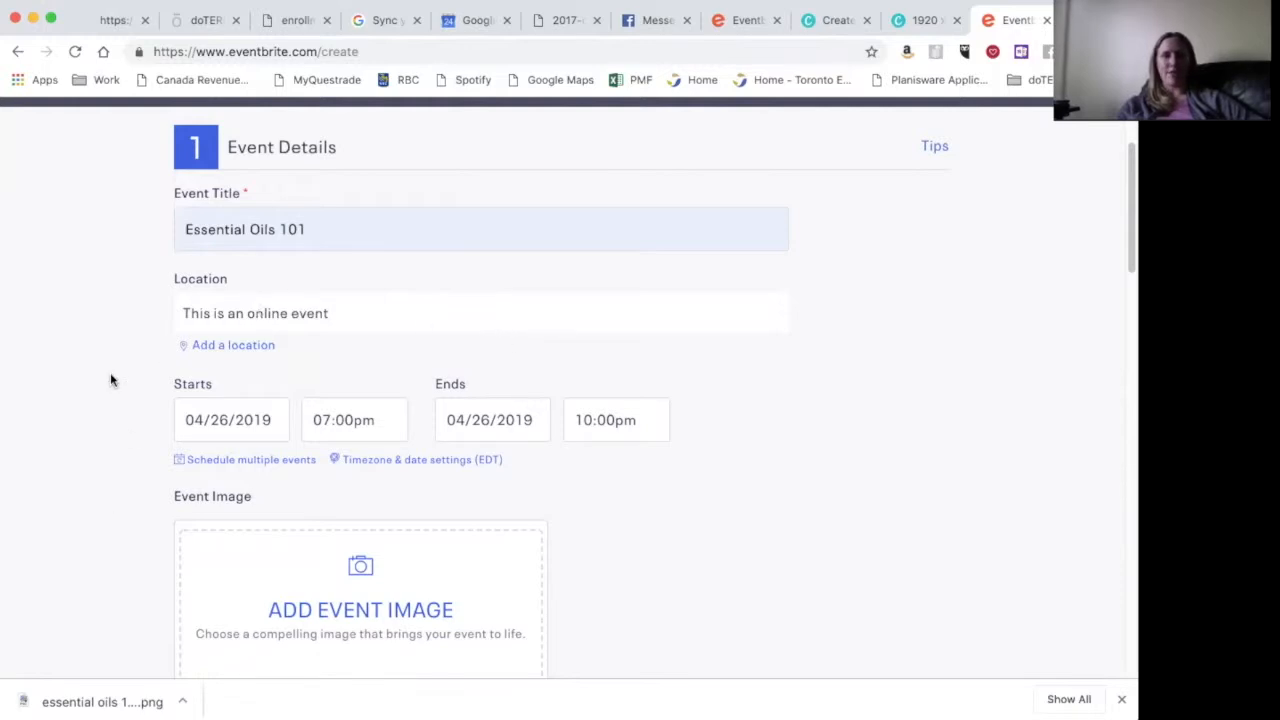
{"action": "scroll", "coordinate": [101, 362], "scroll_direction": "down", "scroll_amount": 3}
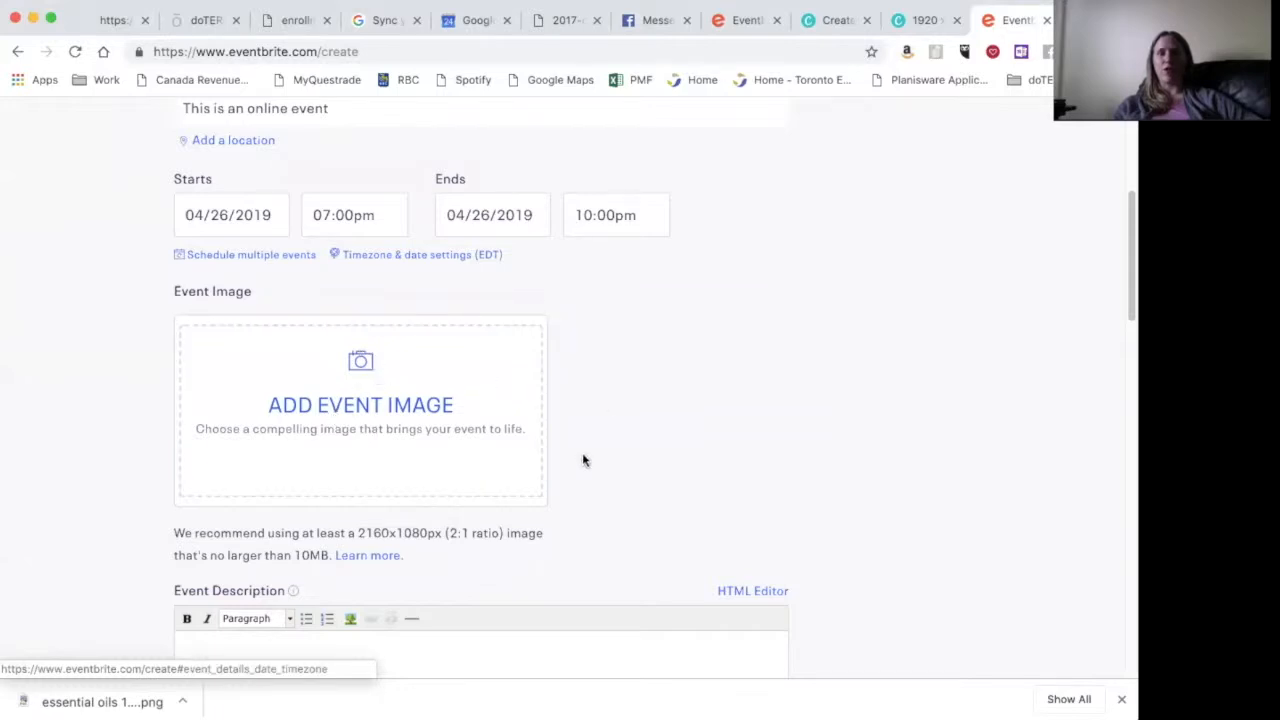
- Upload essential oils 101 apr 26.png as the event image, cropped over the graphic
{"action": "left_click", "coordinate": [328, 414]}
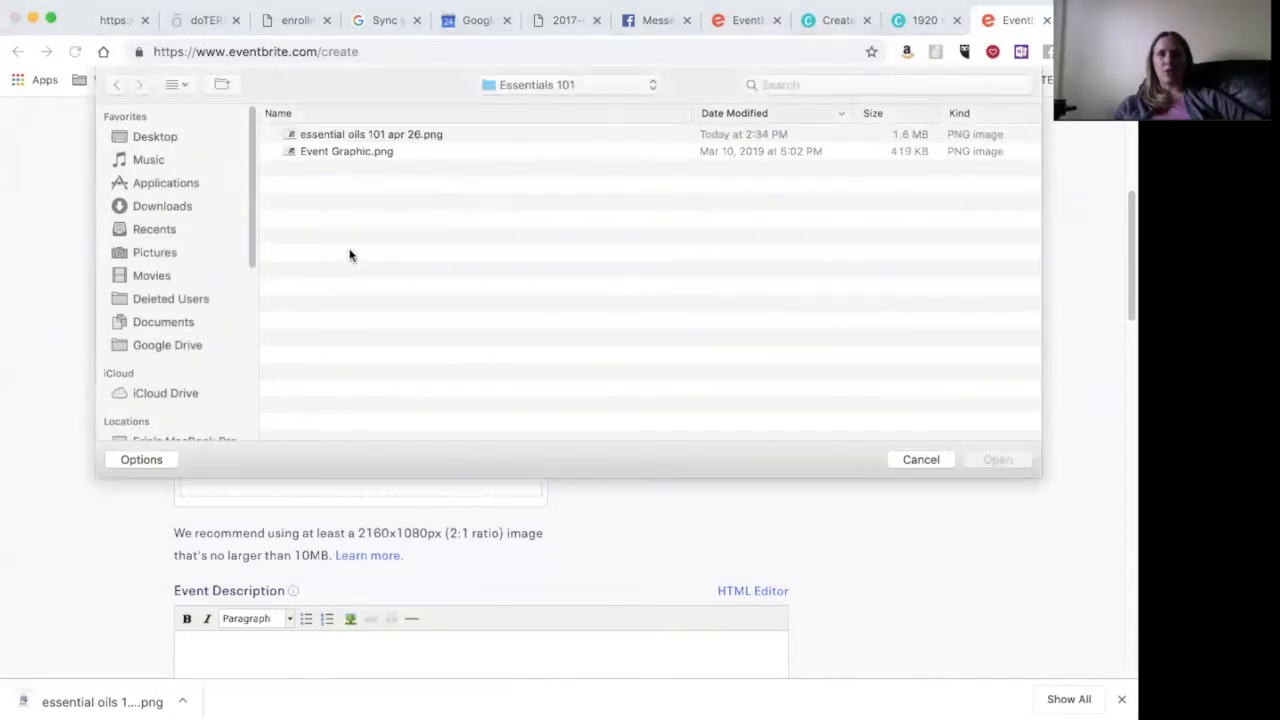
{"action": "left_click", "coordinate": [370, 134]}
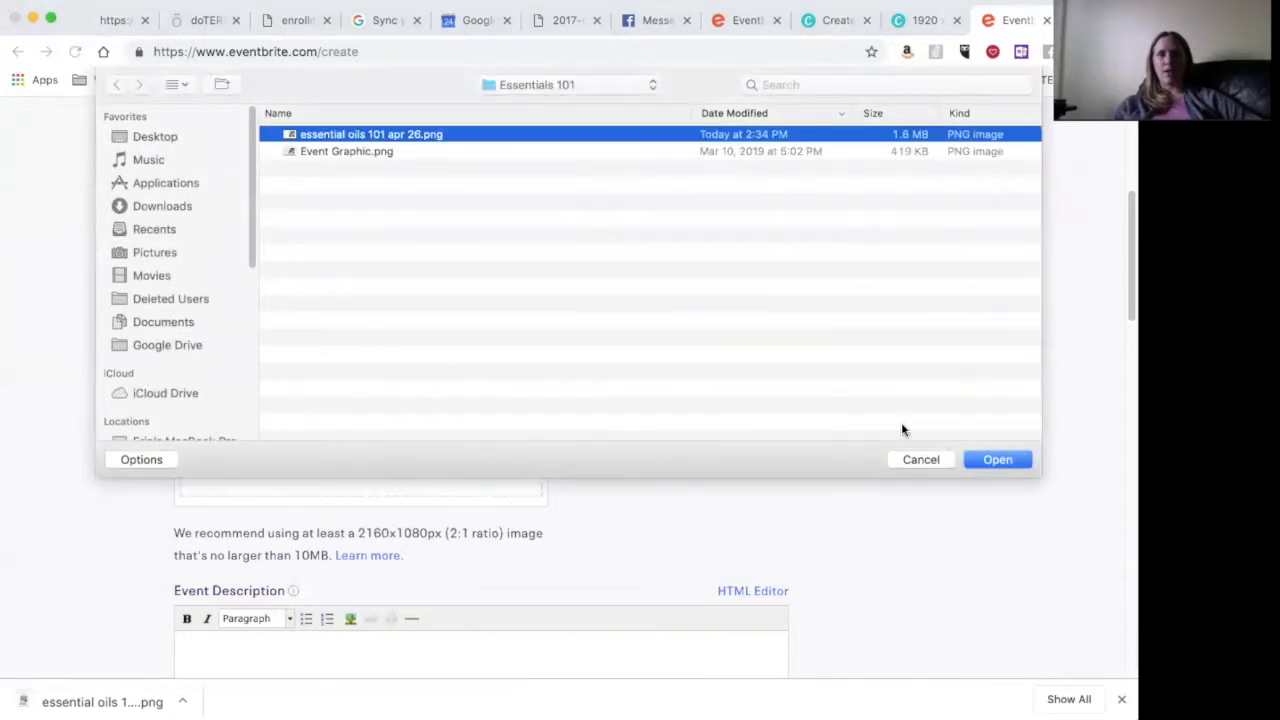
{"action": "left_click", "coordinate": [992, 456]}
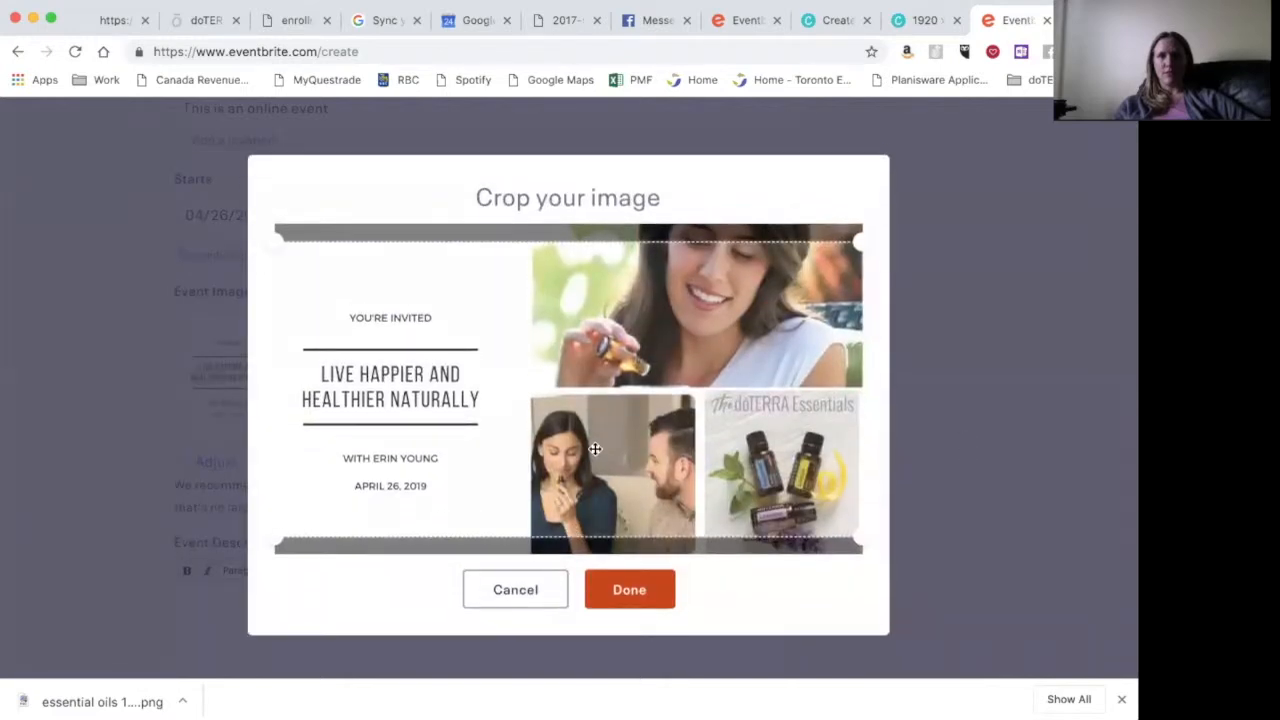
{"action": "left_click_drag", "start_coordinate": [595, 449], "coordinate": [598, 430]}
{"action": "left_click", "coordinate": [623, 589]}
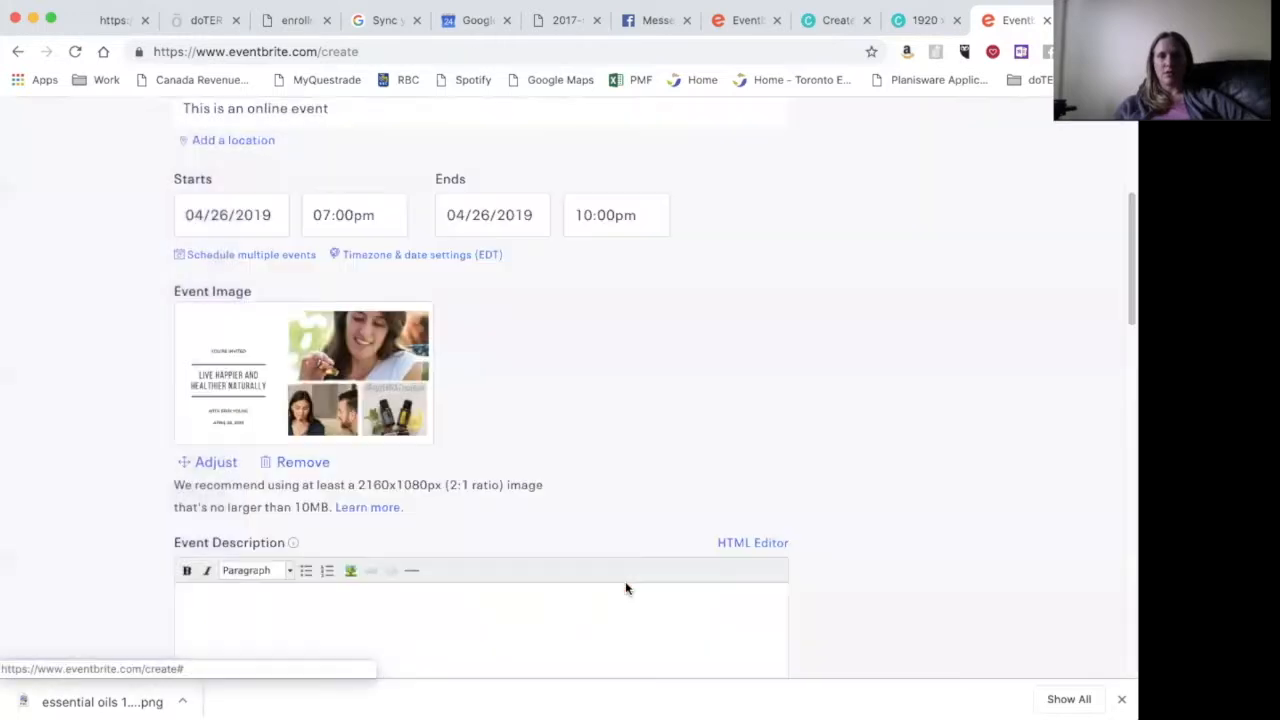
- Review the event description and the prefilled organiser details further down the form
{"action": "scroll", "coordinate": [821, 394], "scroll_direction": "down", "scroll_amount": 3}
{"action": "left_click", "coordinate": [285, 390]}
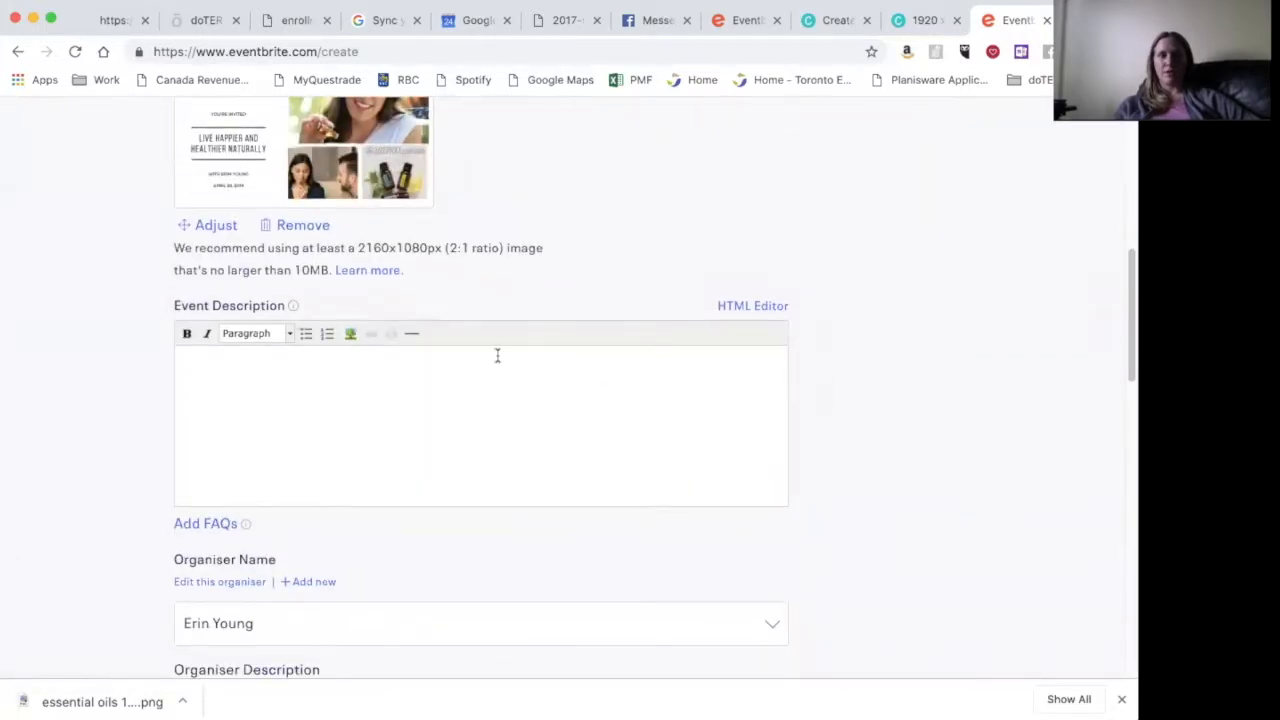
{"action": "scroll", "coordinate": [493, 349], "scroll_direction": "up", "scroll_amount": 3}
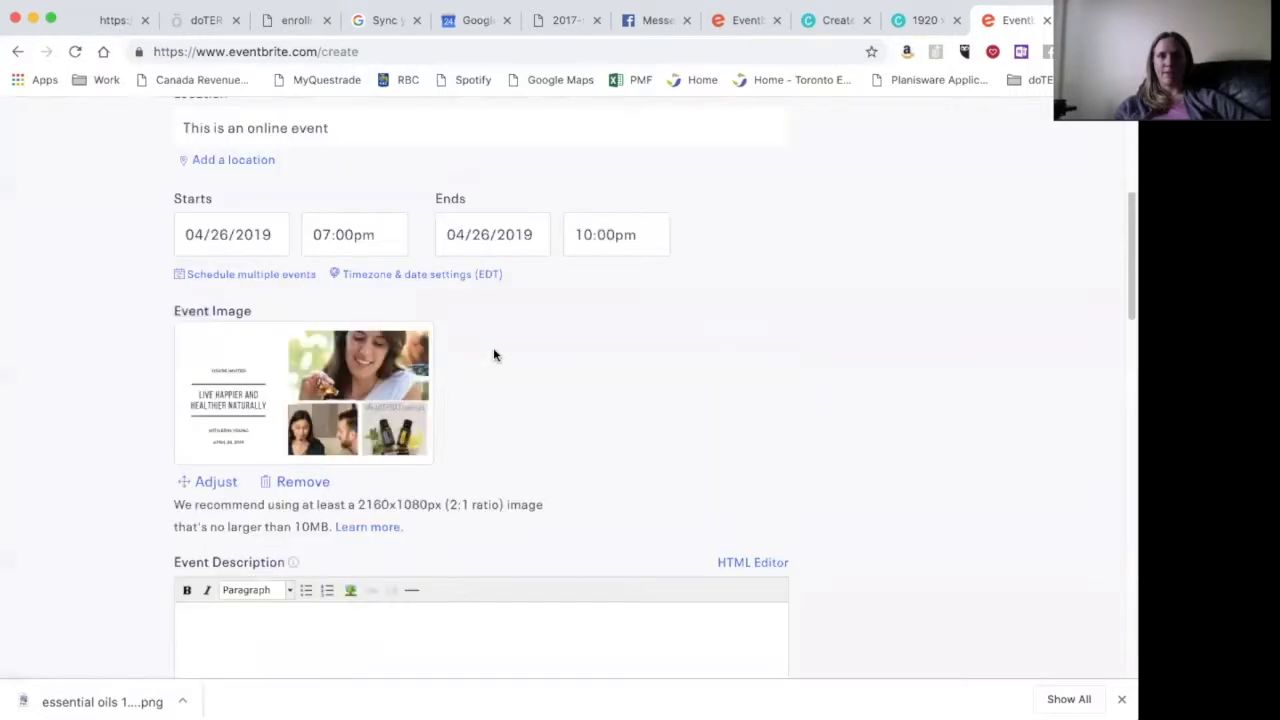
{"action": "scroll", "coordinate": [493, 349], "scroll_direction": "down", "scroll_amount": 3}
{"action": "scroll", "coordinate": [493, 350], "scroll_direction": "down", "scroll_amount": 2}
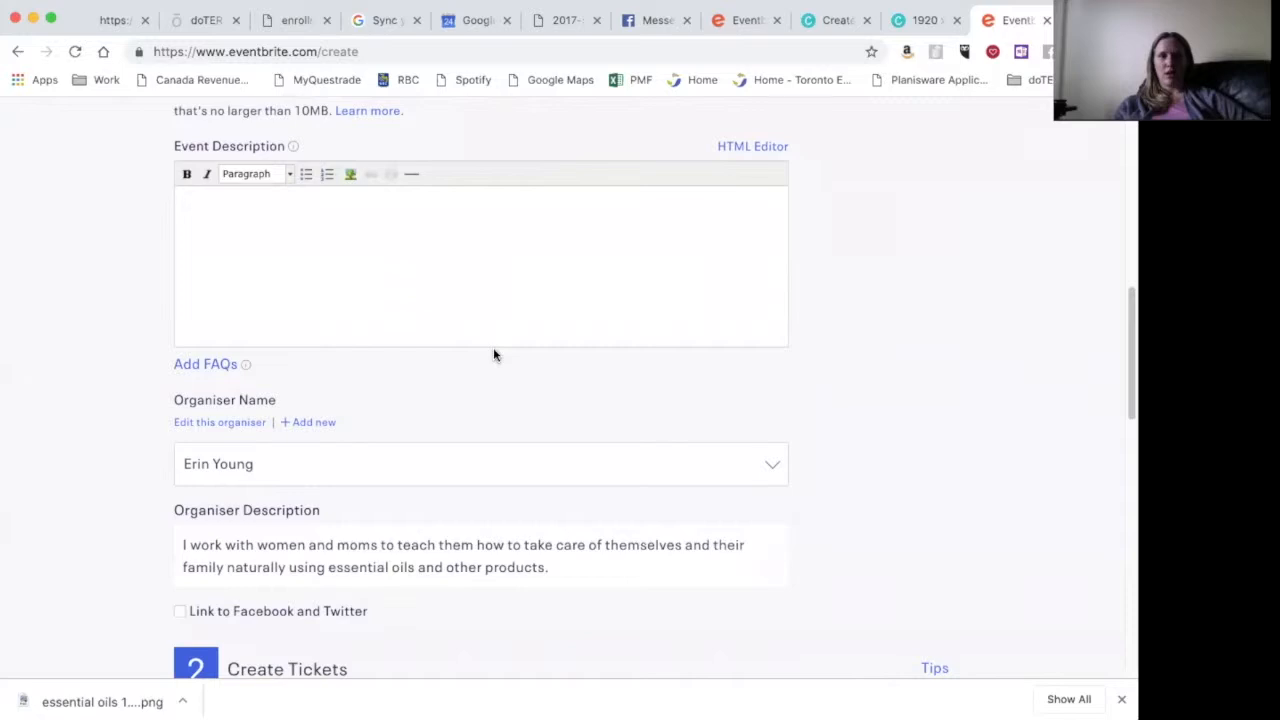
{"action": "scroll", "coordinate": [348, 471], "scroll_direction": "down", "scroll_amount": 2}
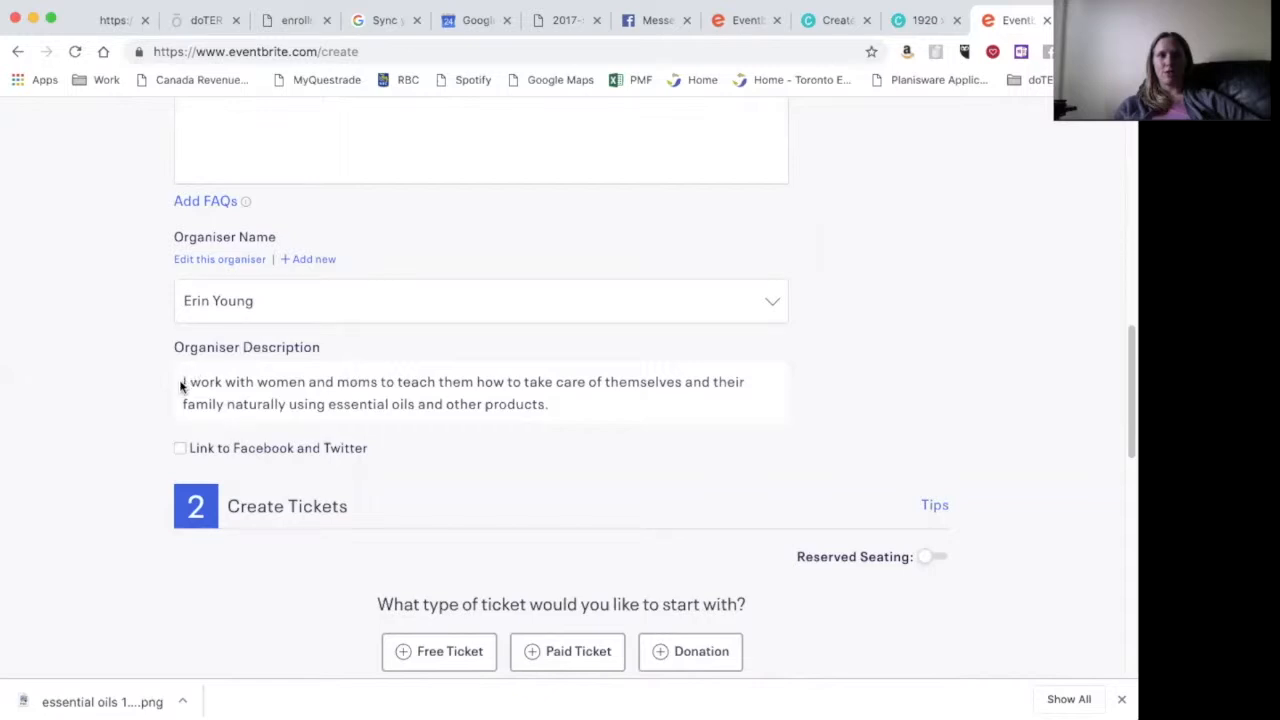
{"action": "scroll", "coordinate": [353, 472], "scroll_direction": "down", "scroll_amount": 5}
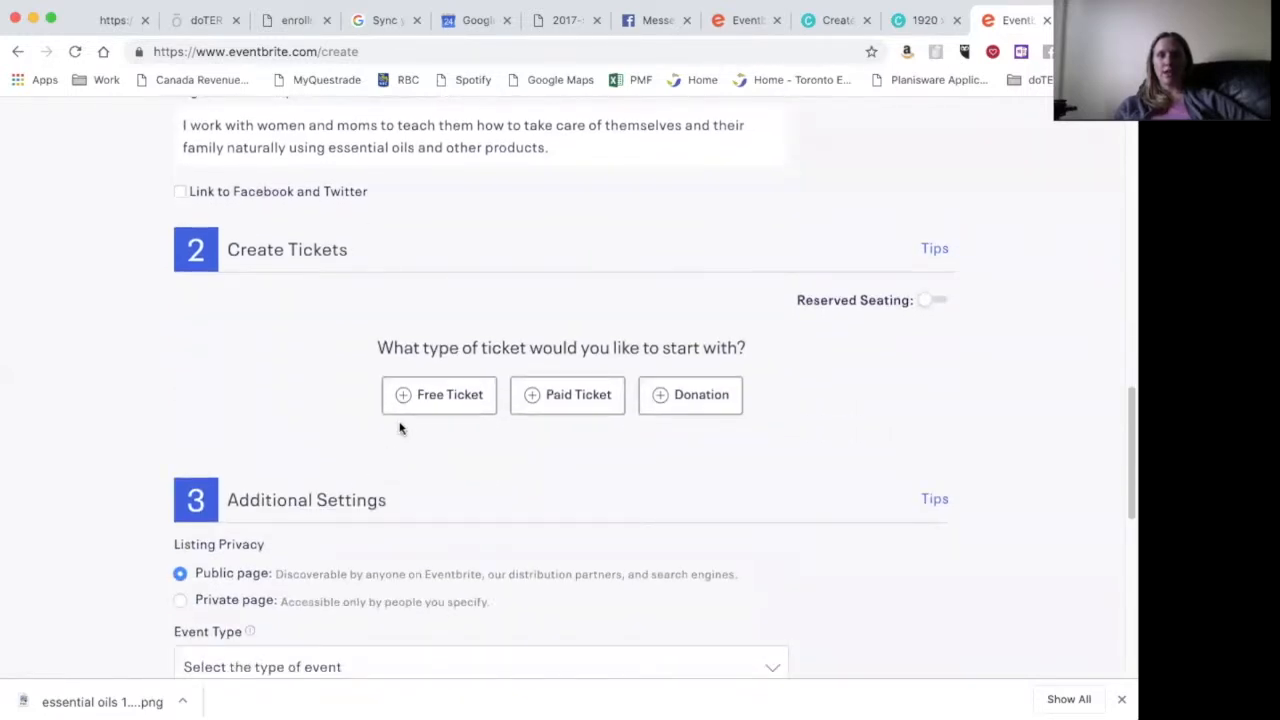
- Add a free ticket named RSVP with 100 available
{"action": "left_click", "coordinate": [436, 396]}
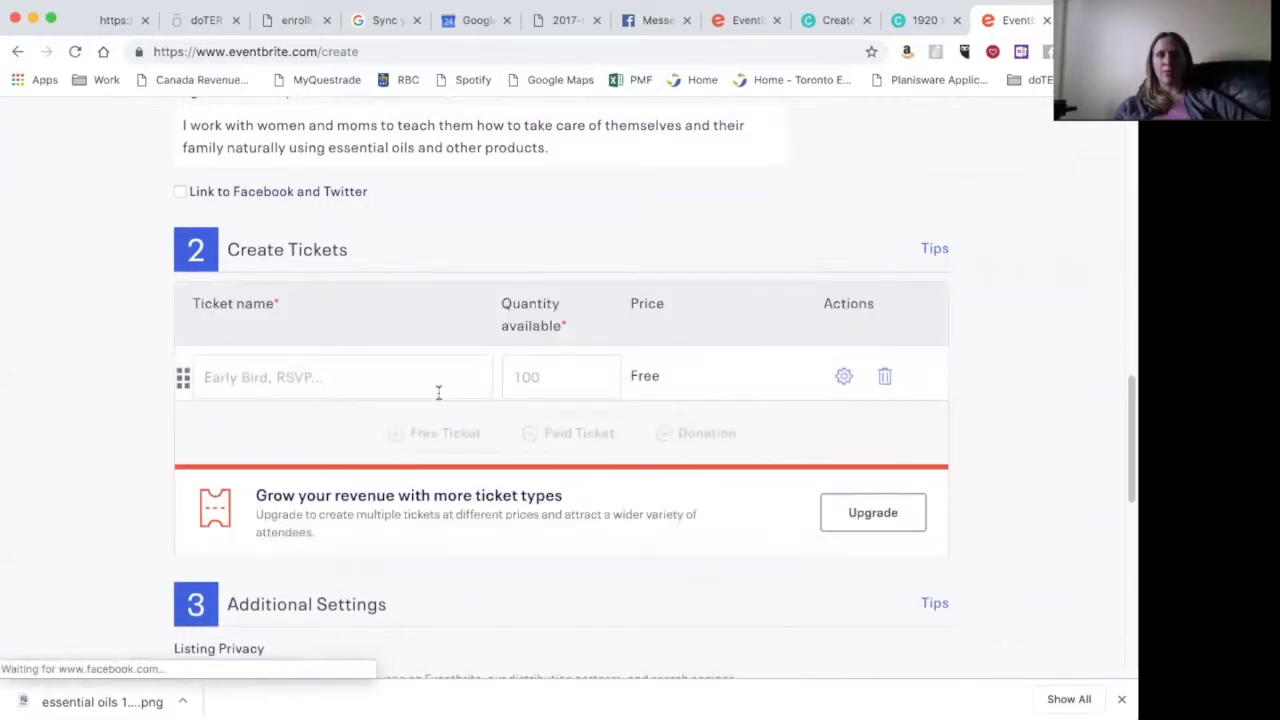
{"action": "left_click", "coordinate": [430, 391]}
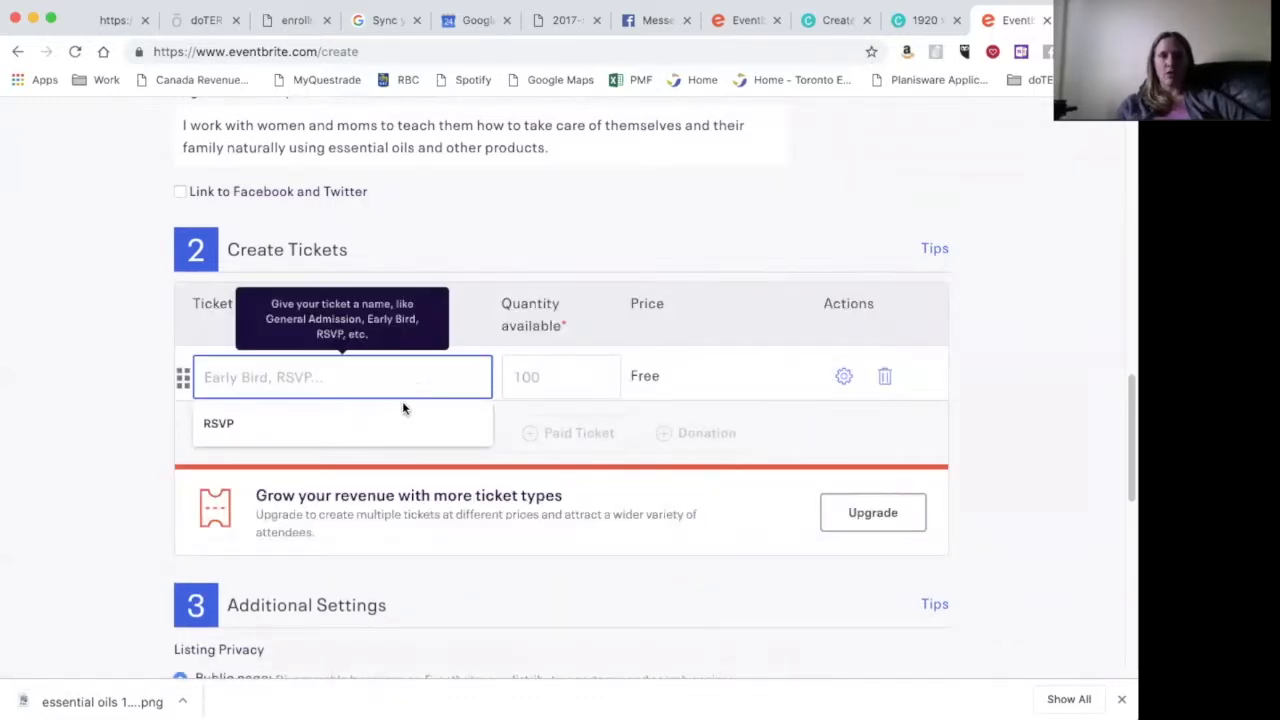
{"action": "left_click", "coordinate": [395, 420]}
{"action": "left_click", "coordinate": [582, 381]}
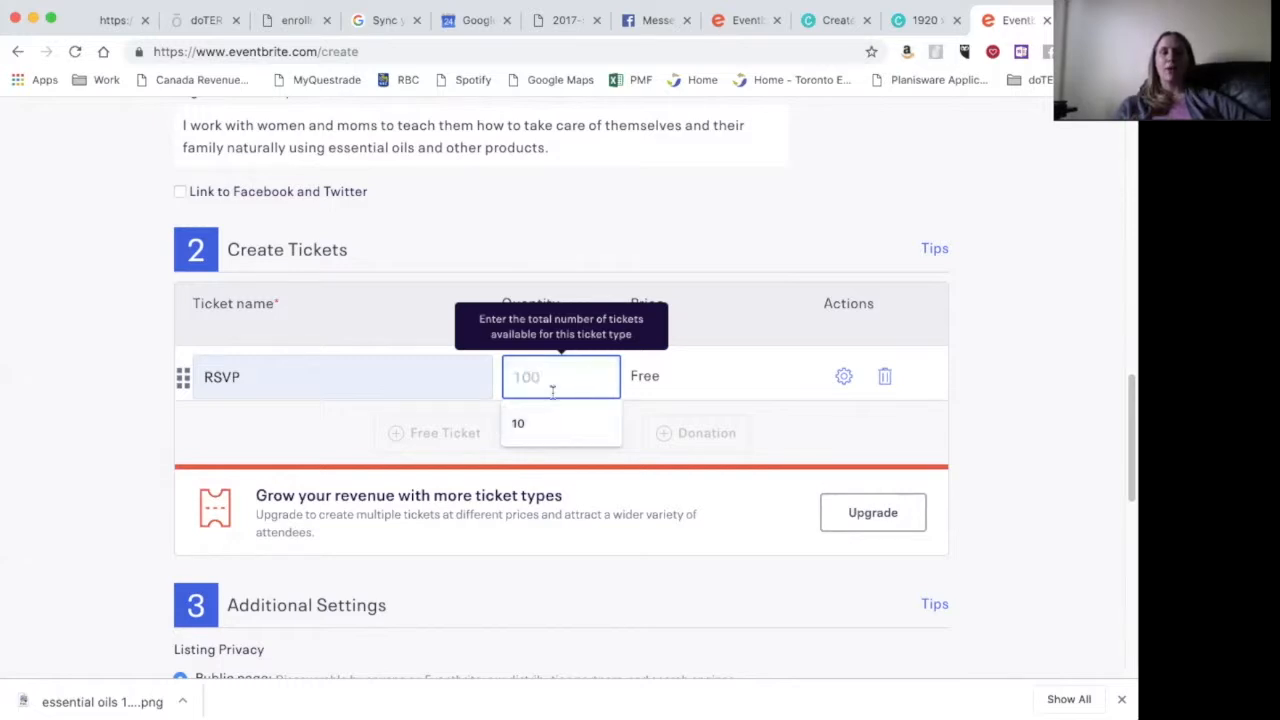
{"action": "type", "text": "100"}
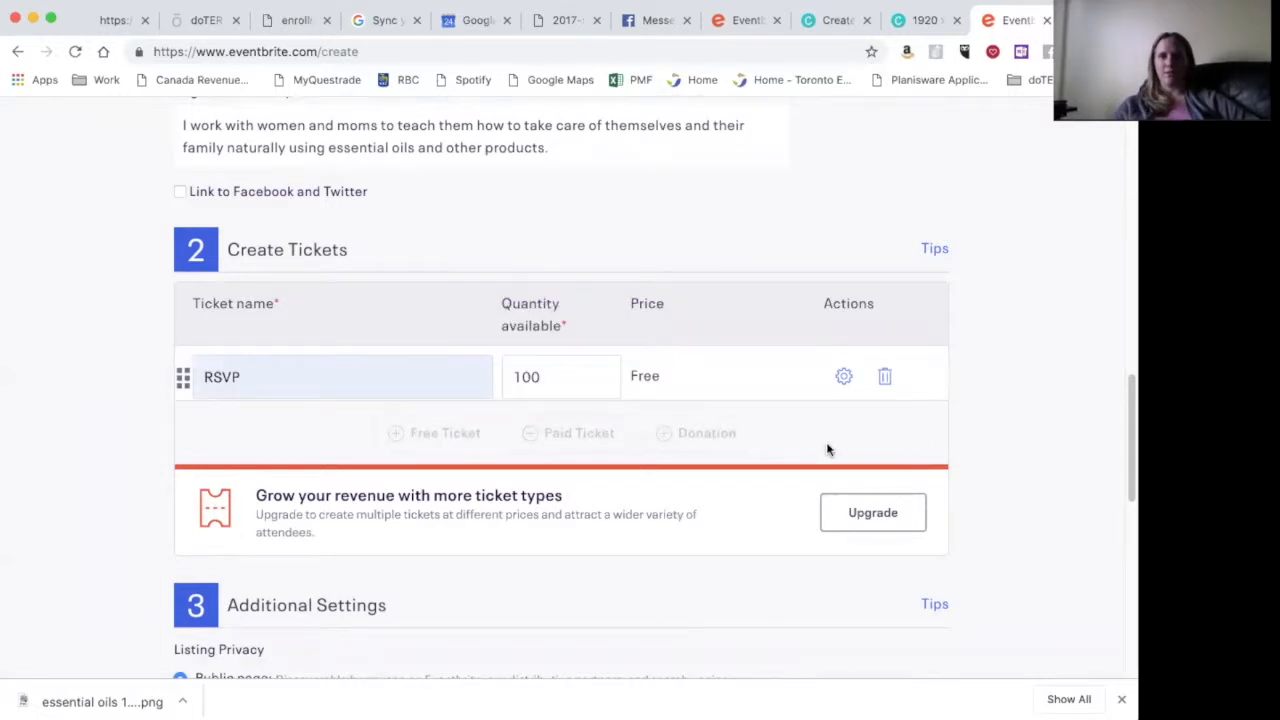
- Limit the RSVP ticket to a maximum of 10 tickets per order
{"action": "left_click", "coordinate": [845, 384]}
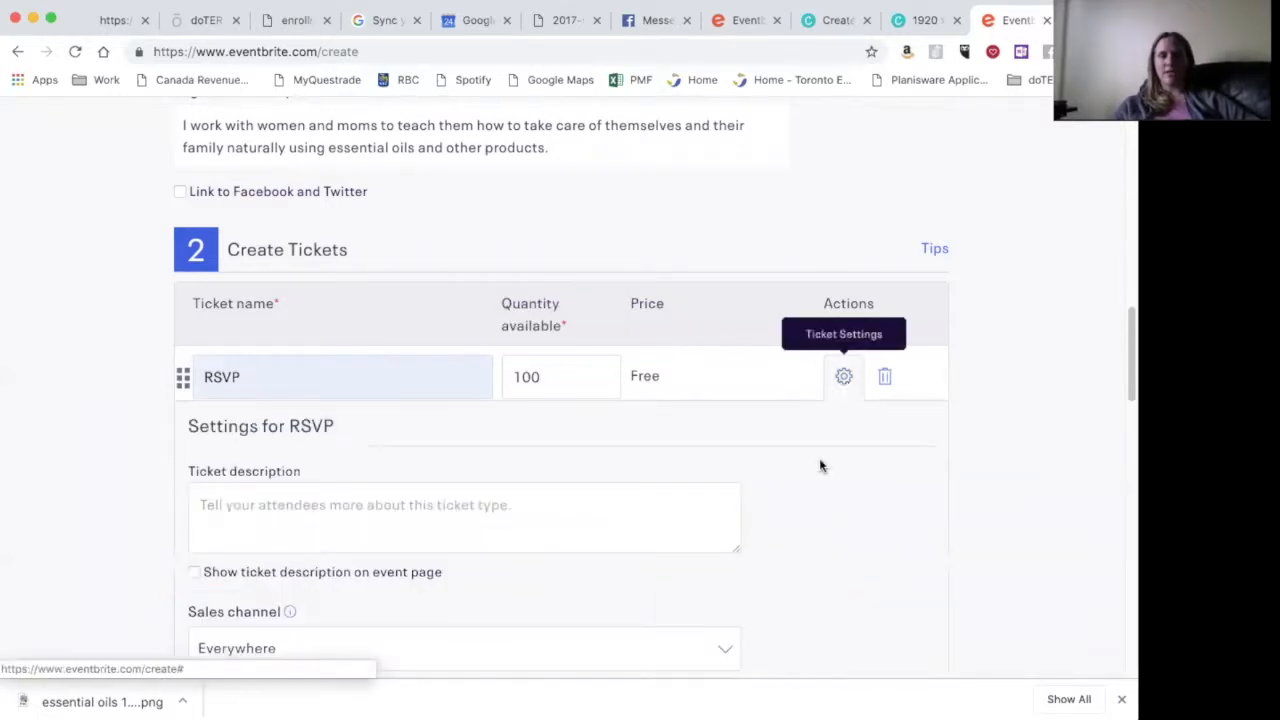
{"action": "scroll", "coordinate": [805, 568], "scroll_direction": "down", "scroll_amount": 5}
{"action": "scroll", "coordinate": [806, 569], "scroll_direction": "down", "scroll_amount": 4}
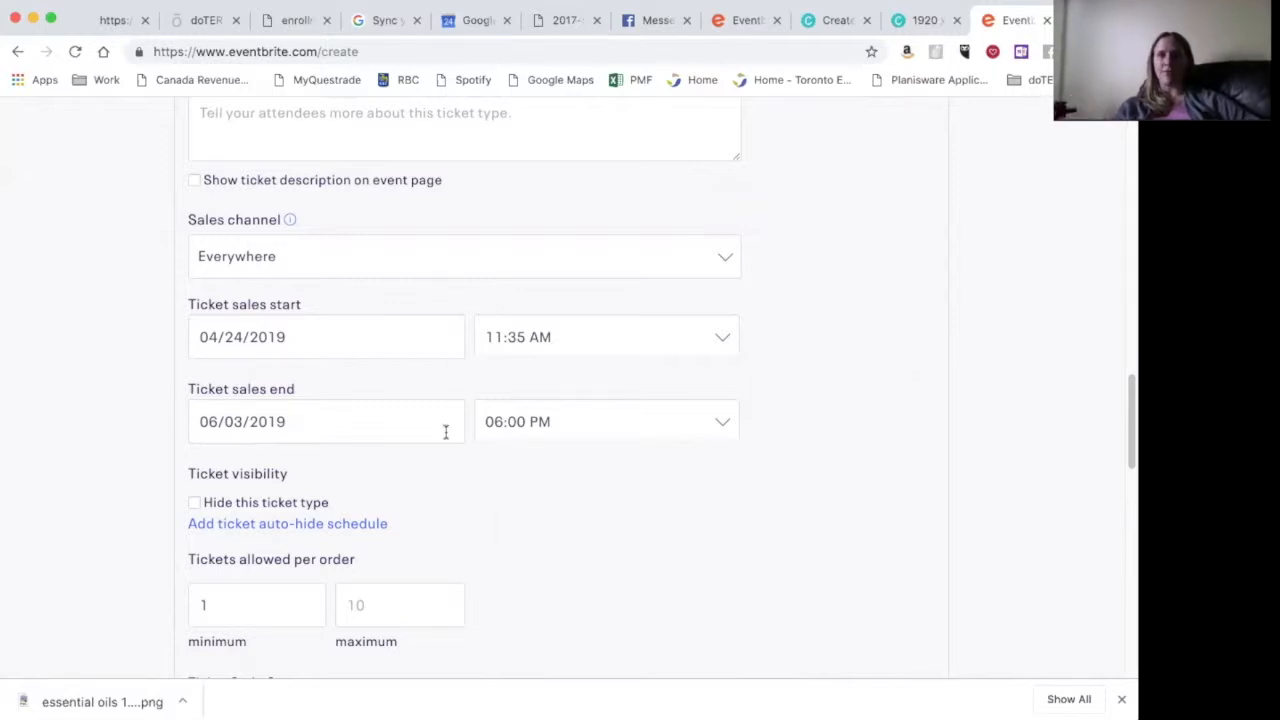
{"action": "scroll", "coordinate": [540, 366], "scroll_direction": "up", "scroll_amount": 3}
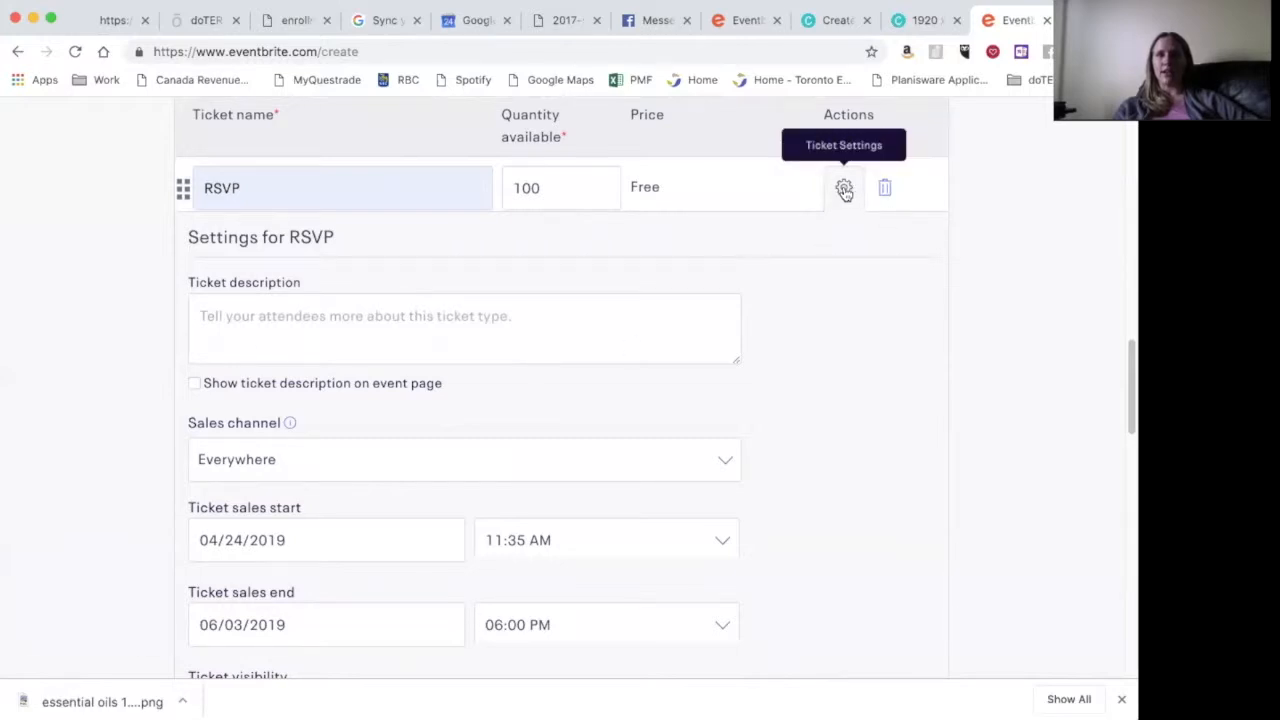
{"action": "scroll", "coordinate": [517, 581], "scroll_direction": "down", "scroll_amount": 2}
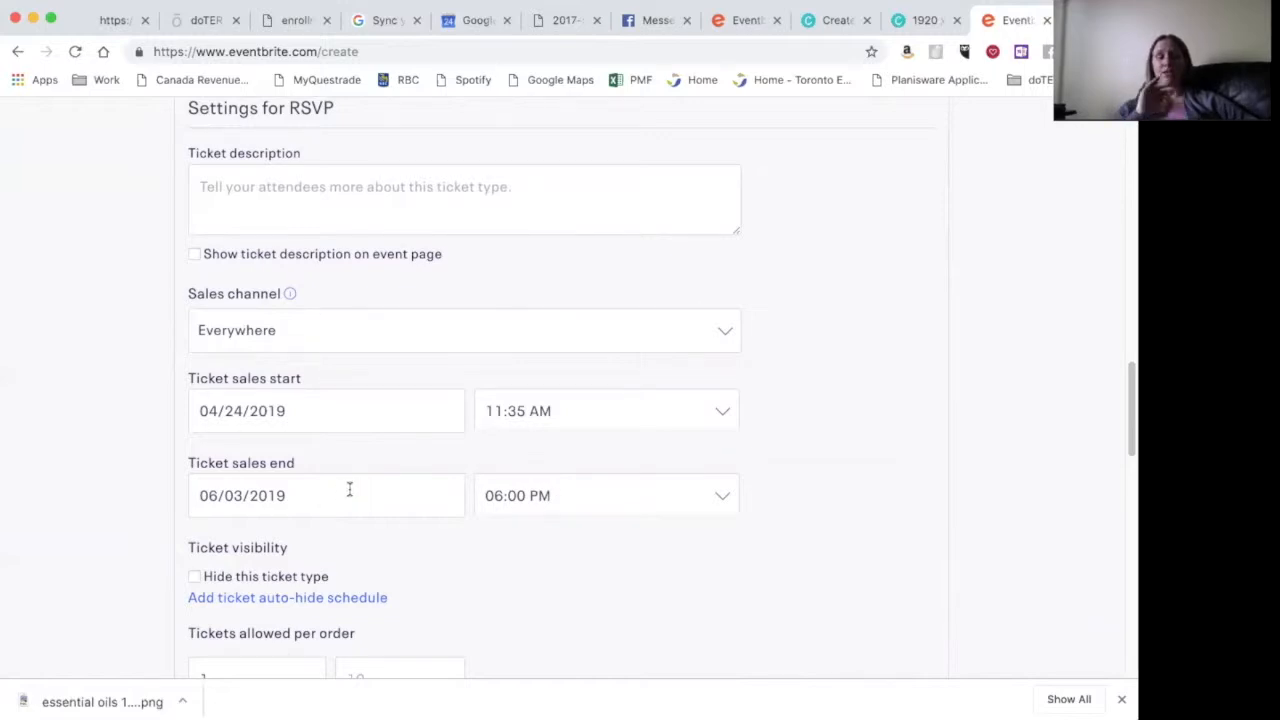
{"action": "scroll", "coordinate": [349, 489], "scroll_direction": "down", "scroll_amount": 4}
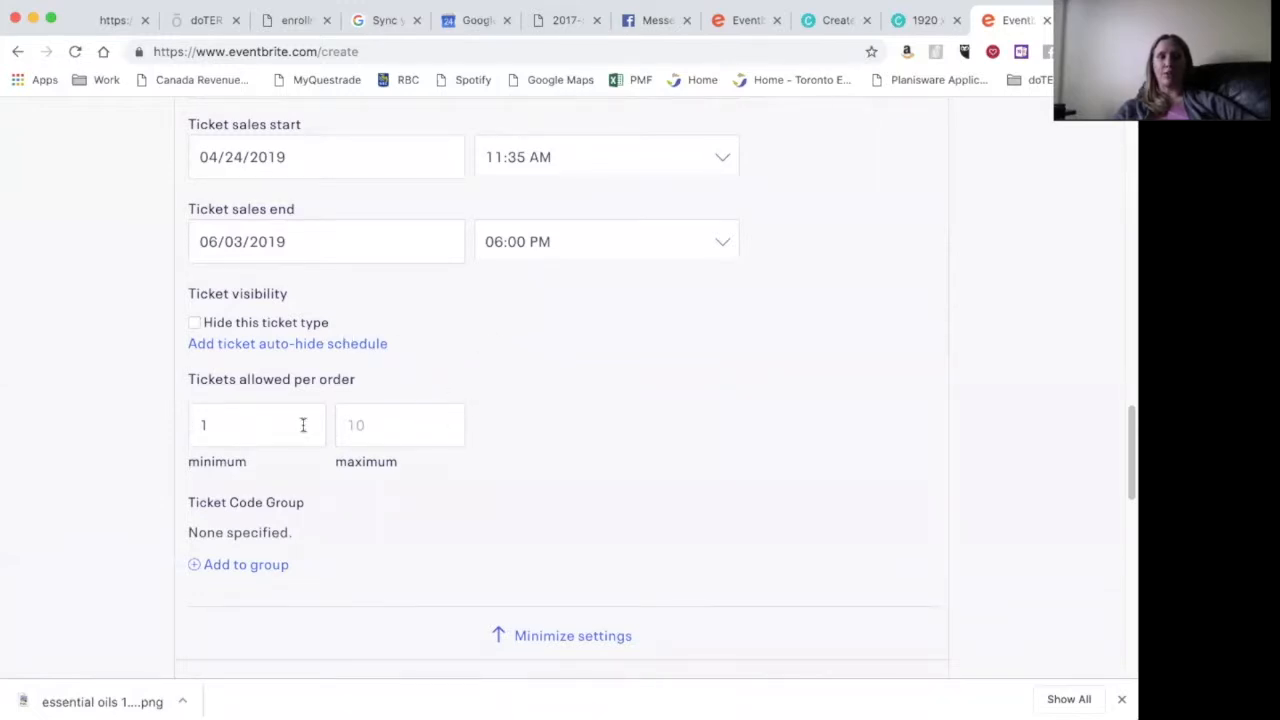
{"action": "left_click", "coordinate": [380, 418]}
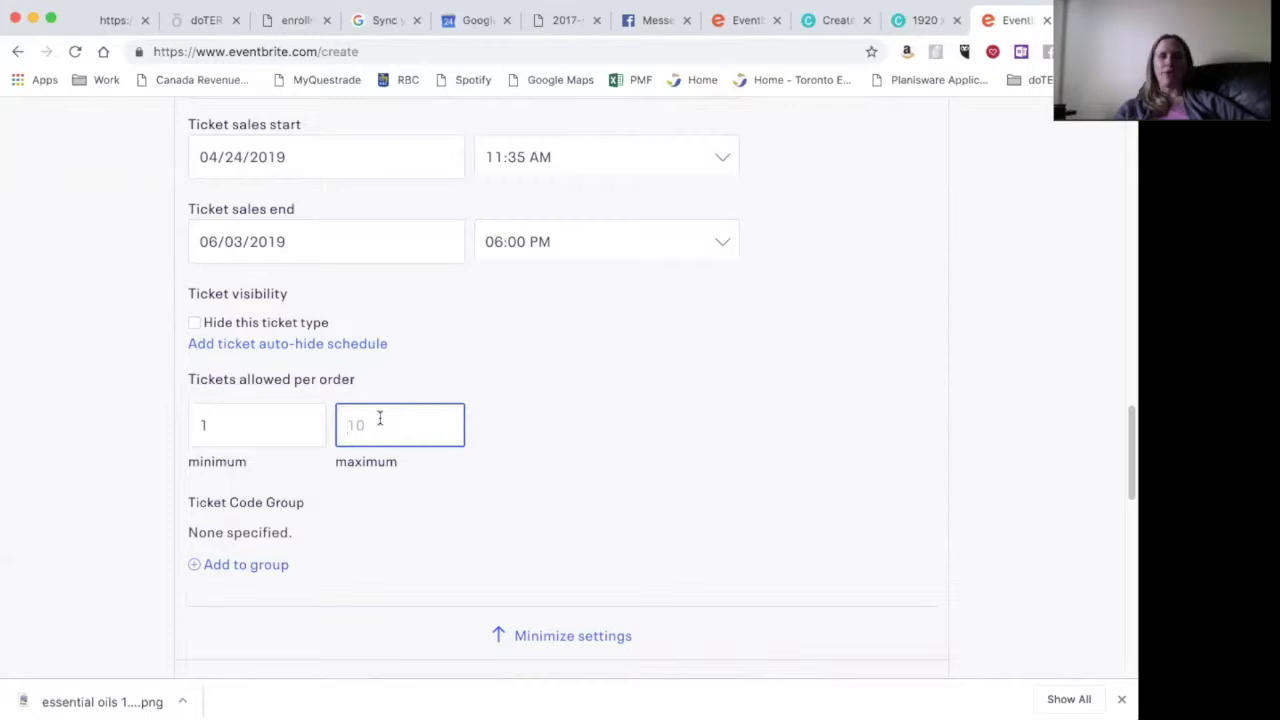
{"action": "type", "text": "10"}
{"action": "scroll", "coordinate": [603, 491], "scroll_direction": "down", "scroll_amount": 3}
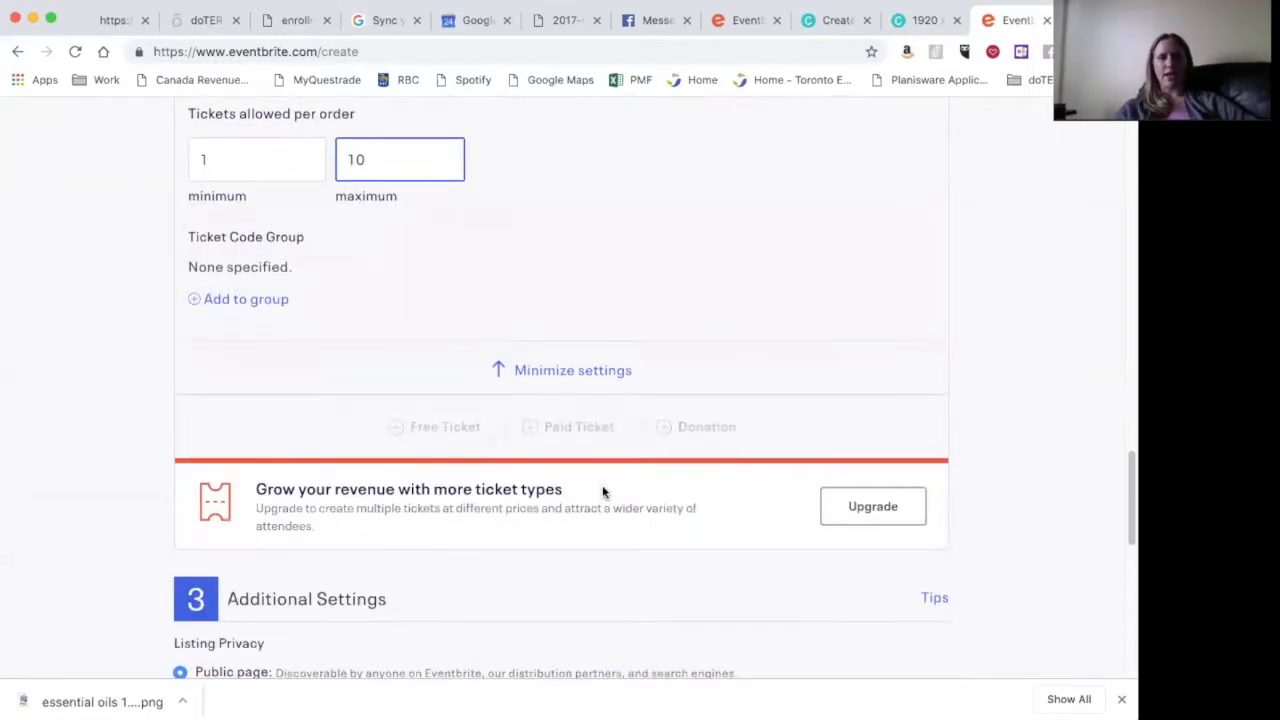
{"action": "scroll", "coordinate": [603, 491], "scroll_direction": "down", "scroll_amount": 4}
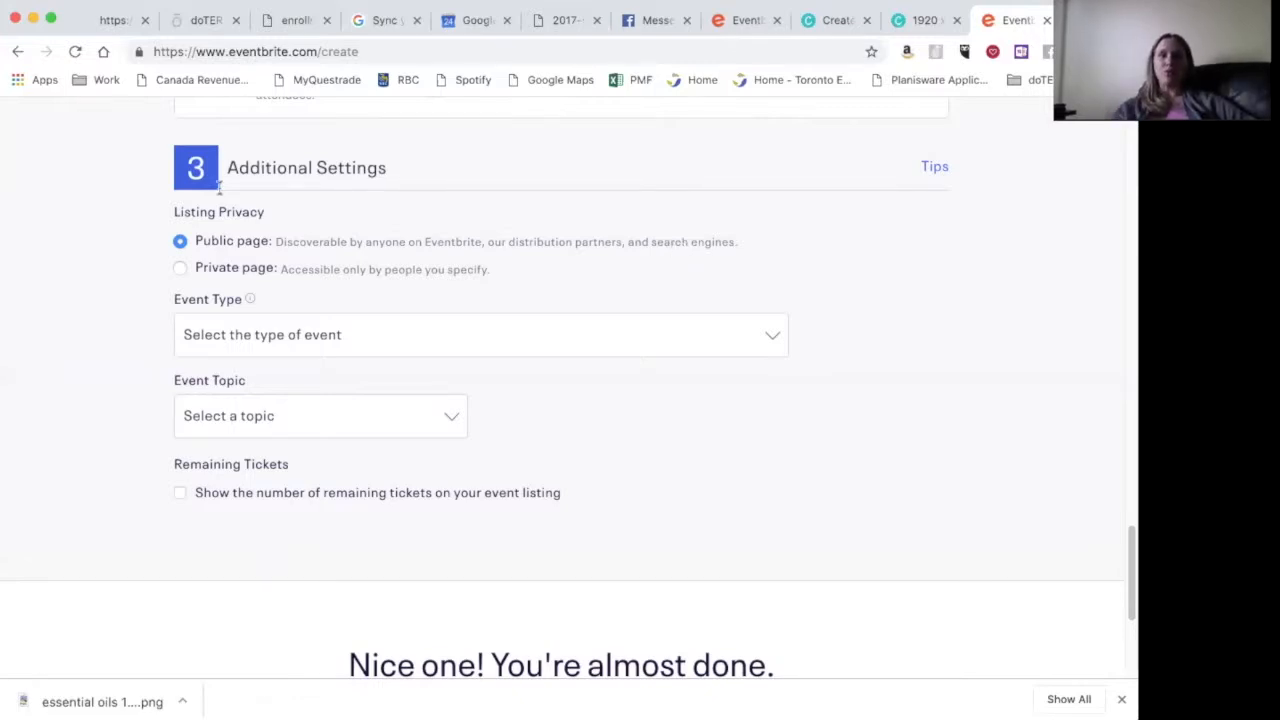
- Try a private, password-protected listing, then set the event back to a public page
{"action": "left_click", "coordinate": [180, 268]}
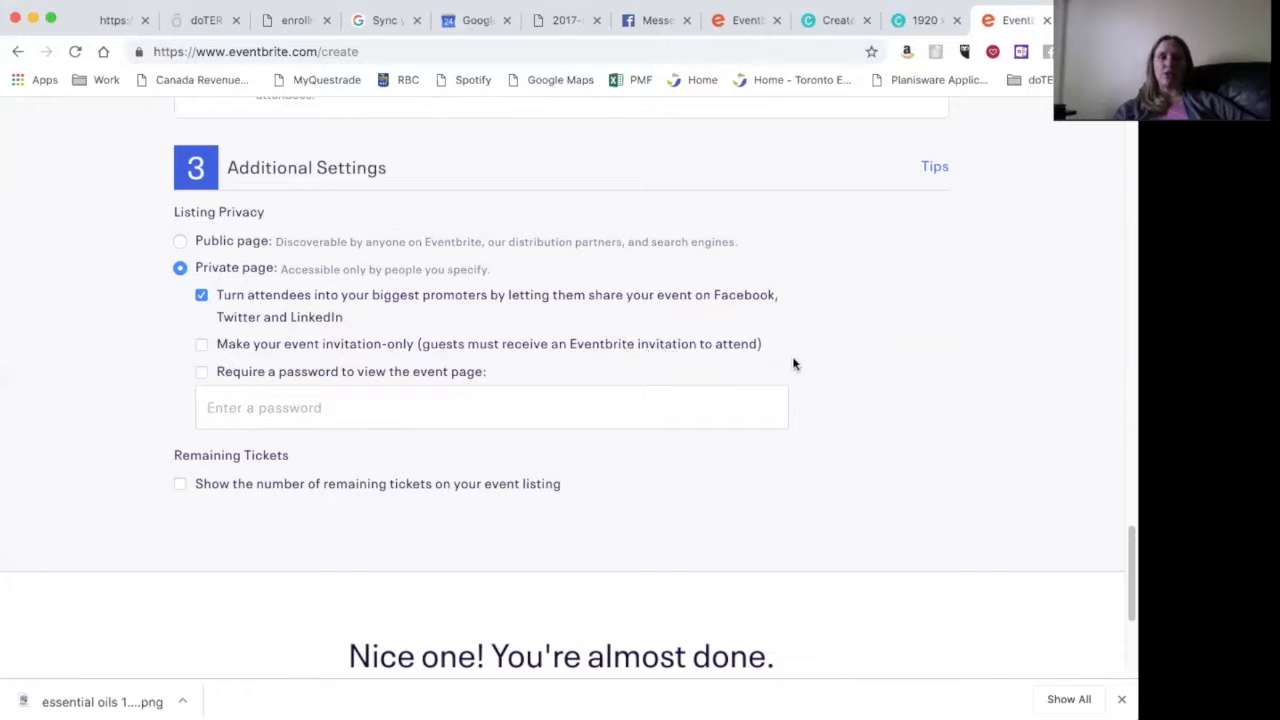
{"action": "left_click", "coordinate": [201, 373]}
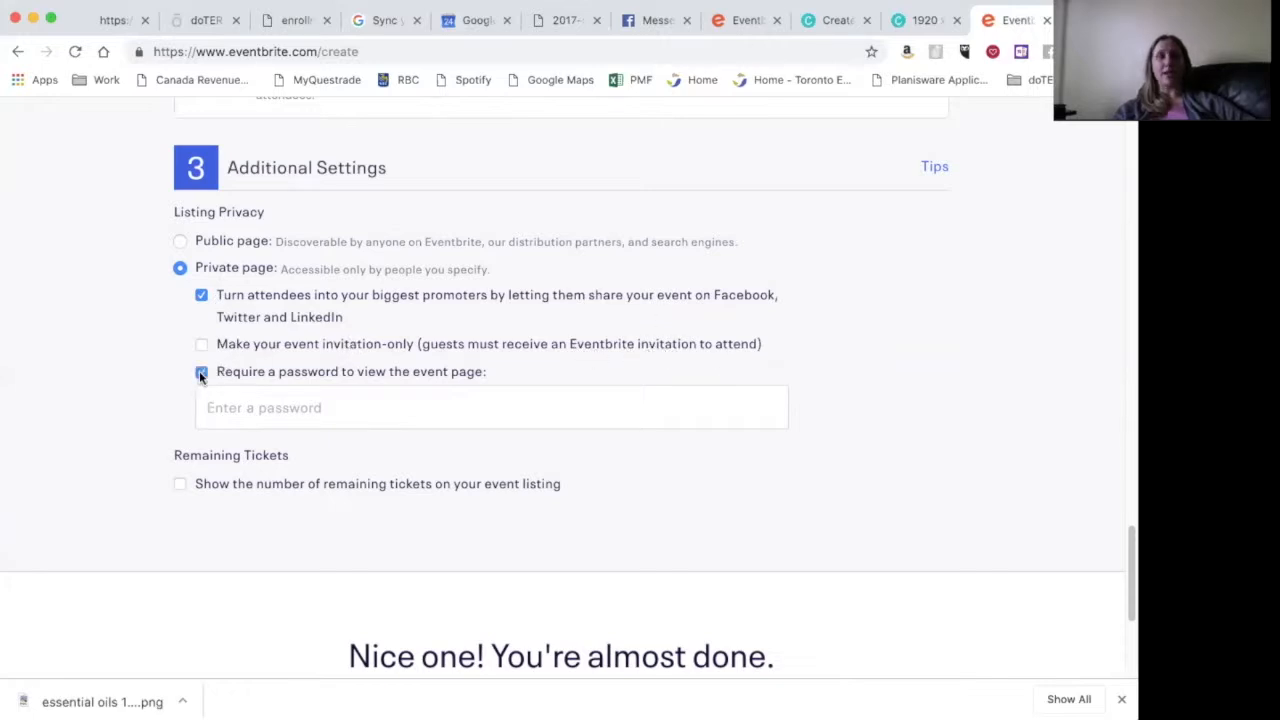
{"action": "left_click", "coordinate": [201, 373]}
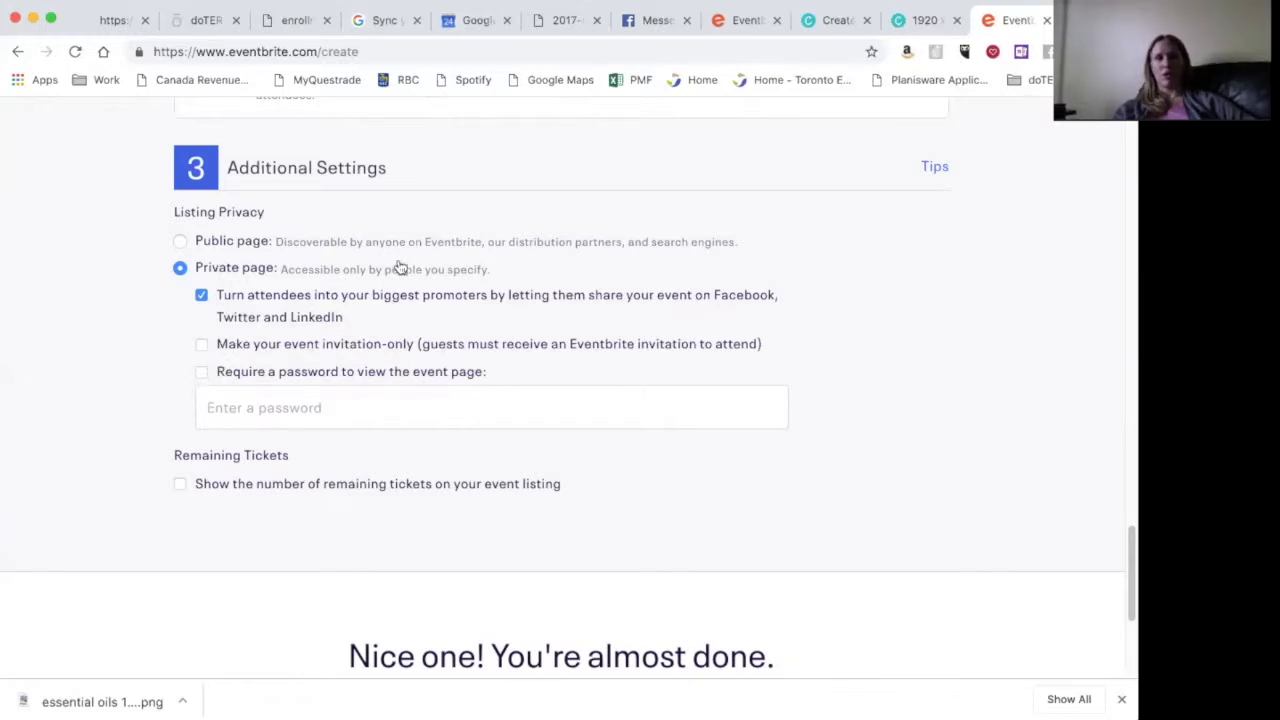
{"action": "left_click", "coordinate": [180, 241]}
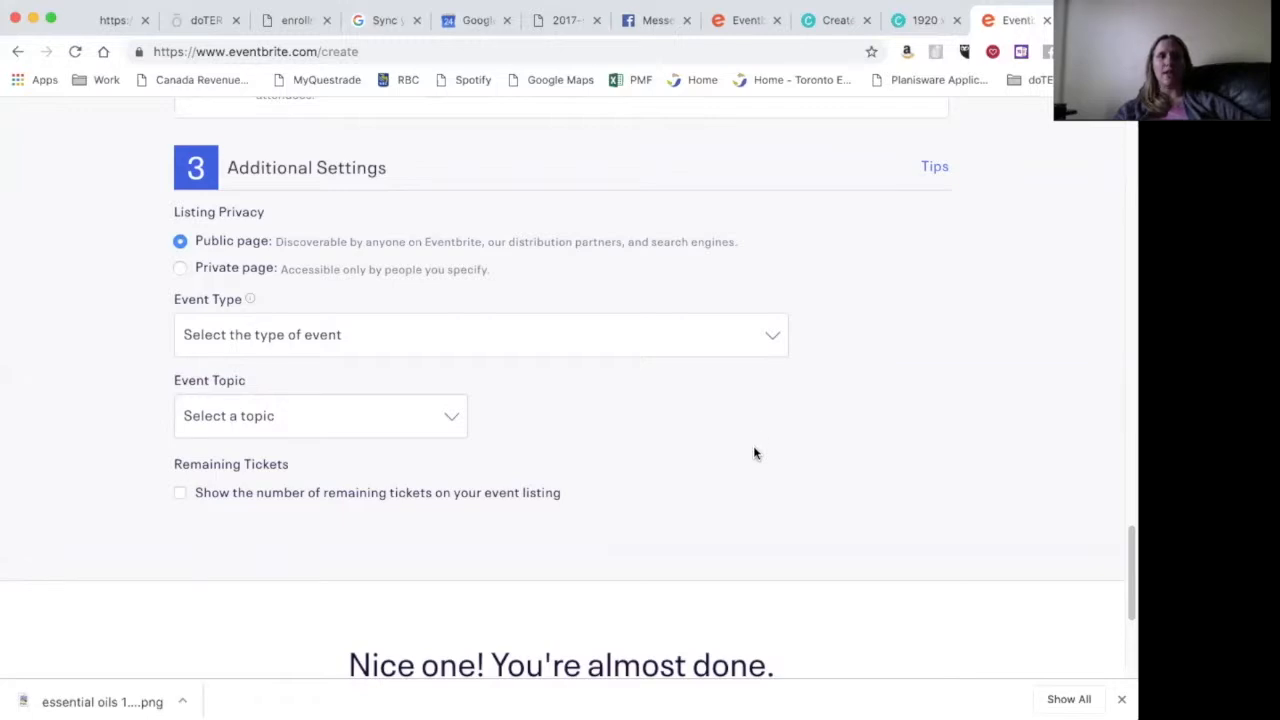
- Set the event type to Class, Training or Workshop and topic Health & Wellness, Personal health
{"action": "left_click", "coordinate": [773, 338]}
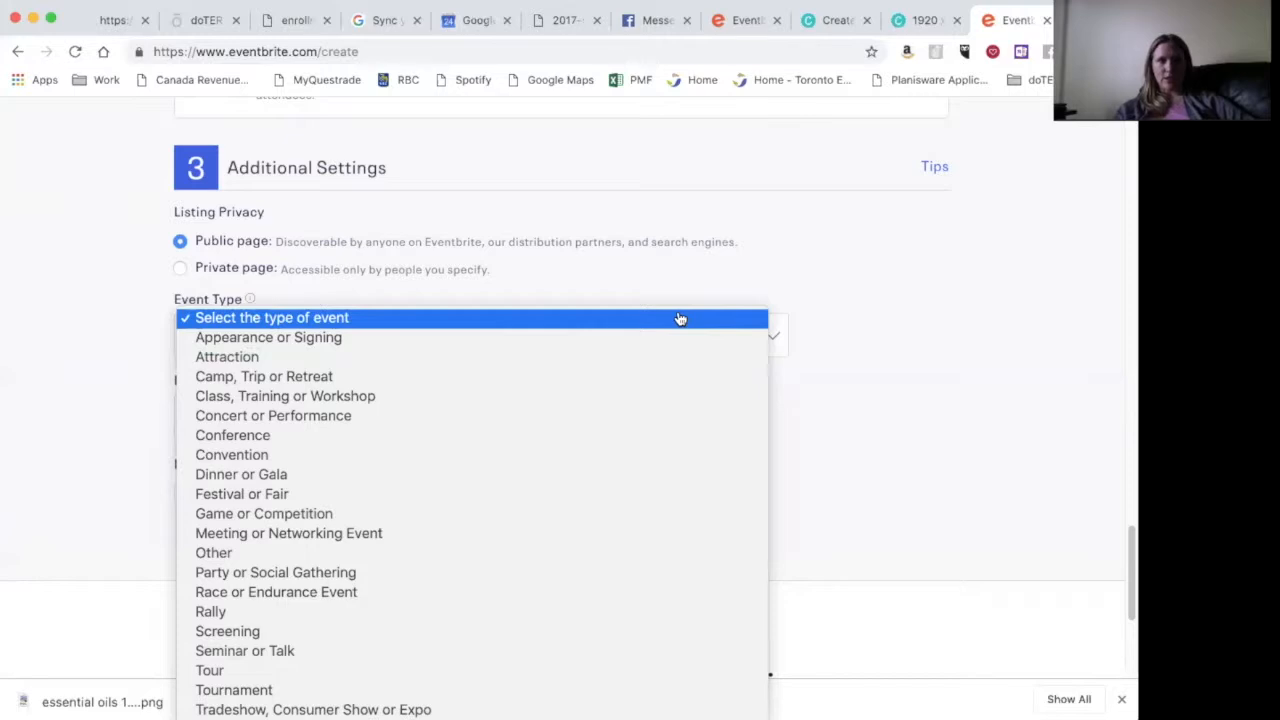
{"action": "left_click", "coordinate": [655, 395]}
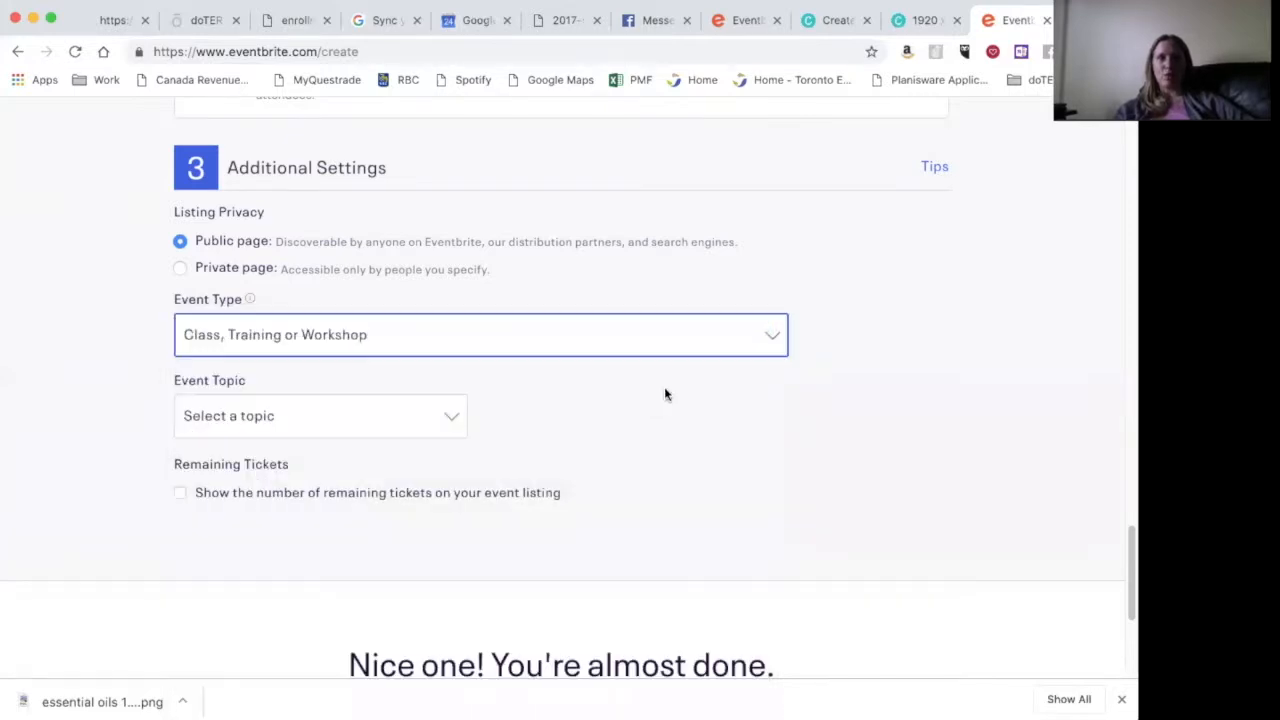
{"action": "left_click", "coordinate": [451, 418]}
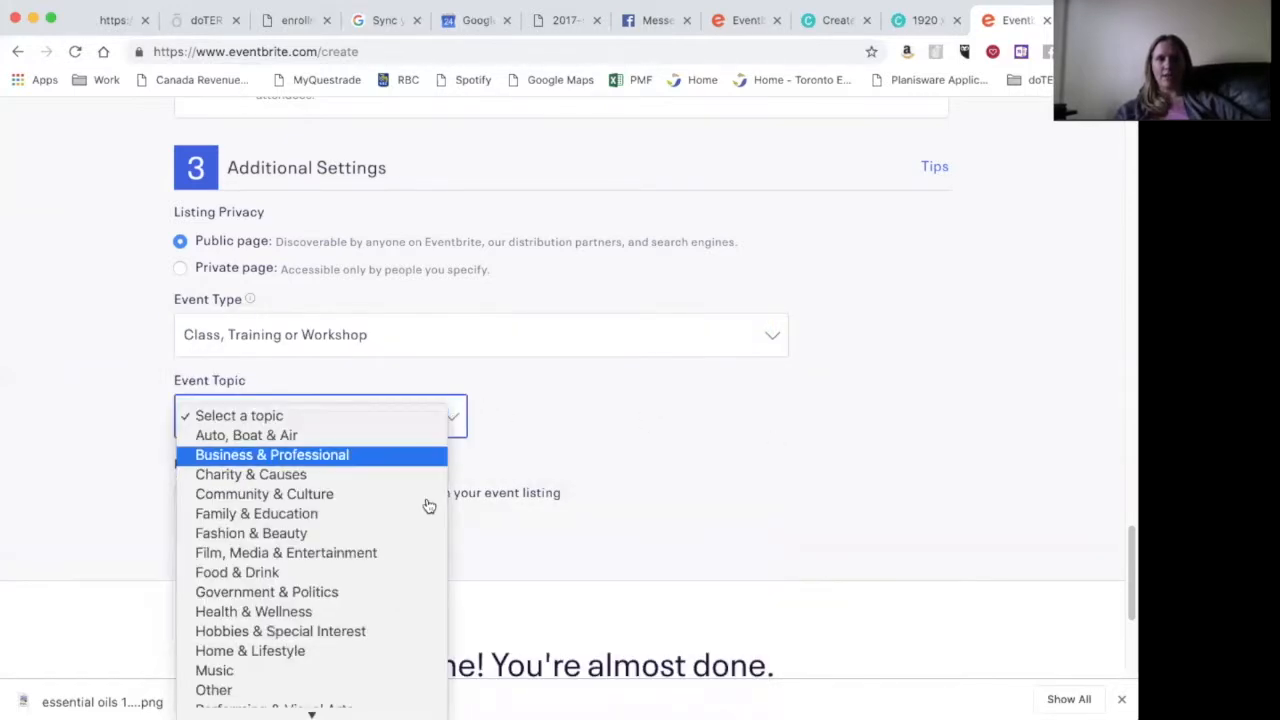
{"action": "scroll", "coordinate": [425, 526], "scroll_direction": "down", "scroll_amount": 3}
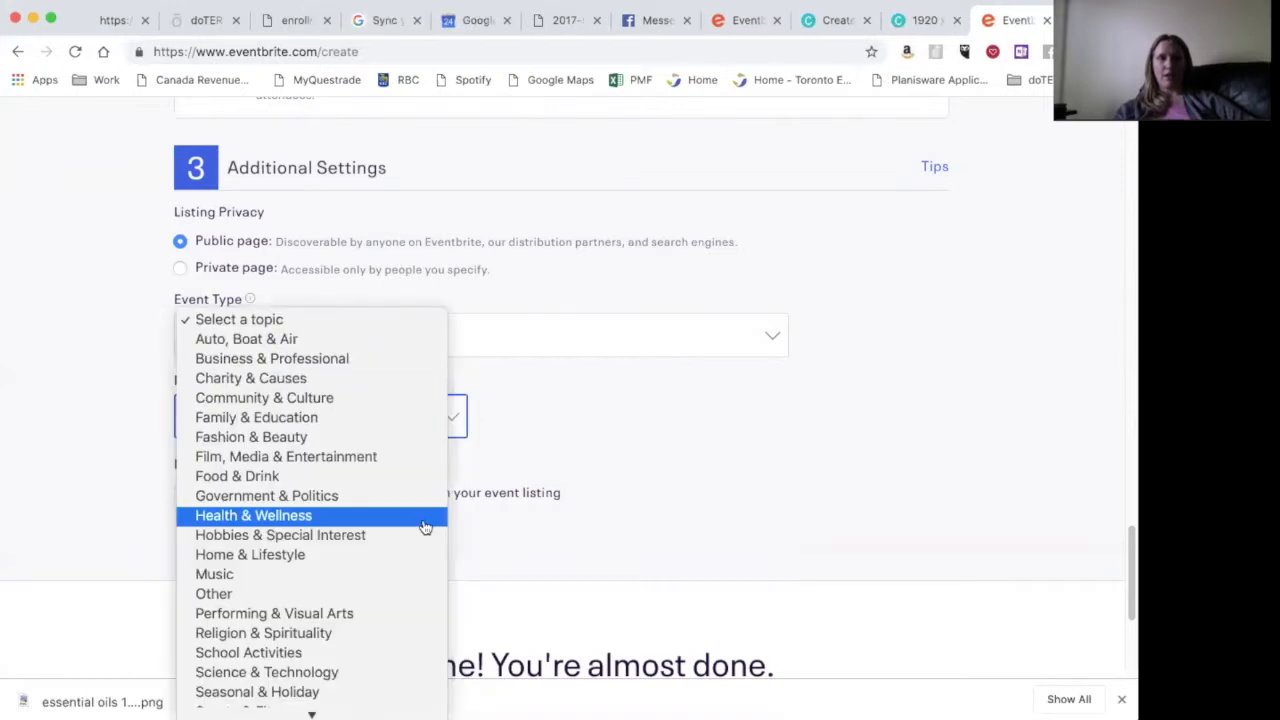
{"action": "left_click", "coordinate": [425, 522]}
{"action": "left_click", "coordinate": [772, 417]}
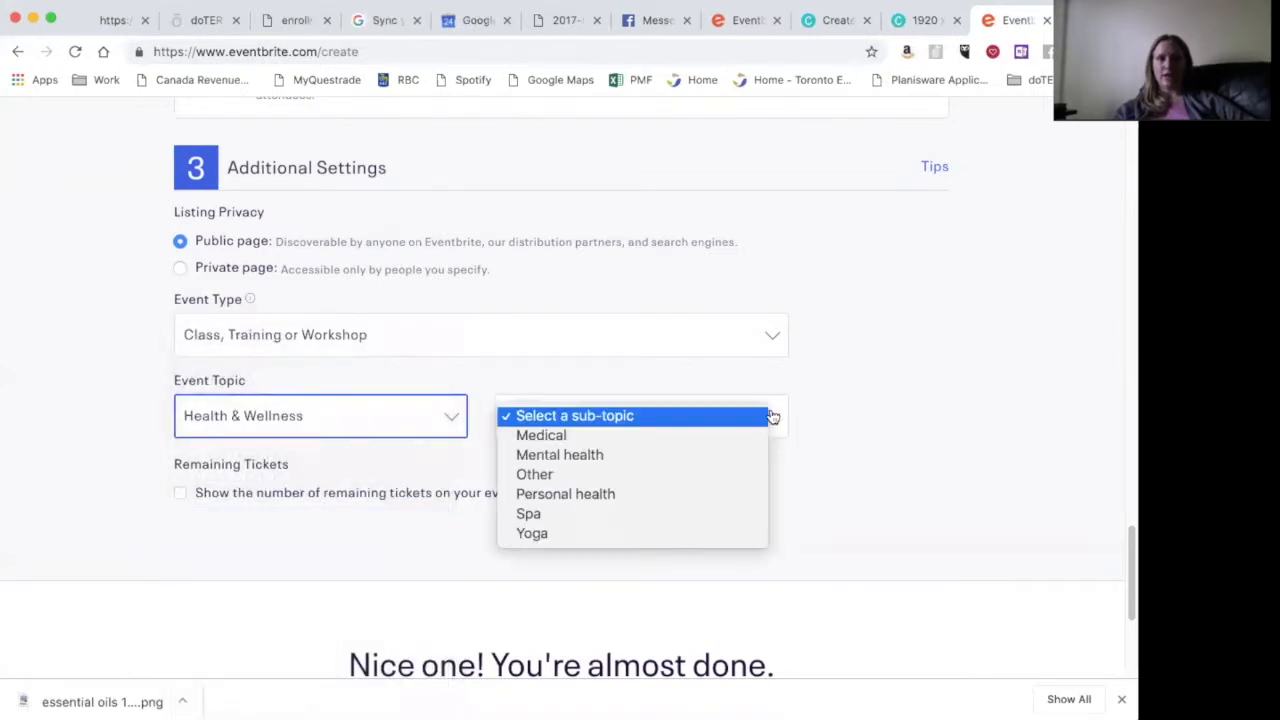
{"action": "left_click", "coordinate": [760, 506]}
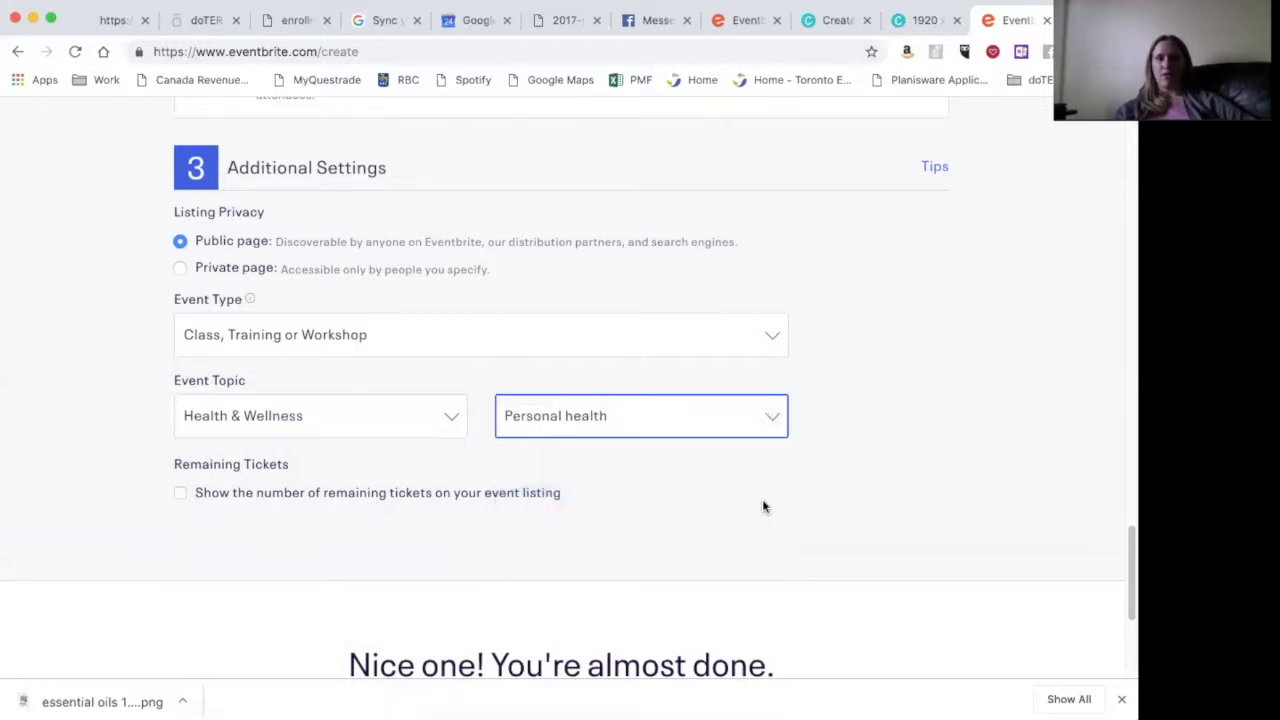
{"action": "left_click", "coordinate": [762, 500]}
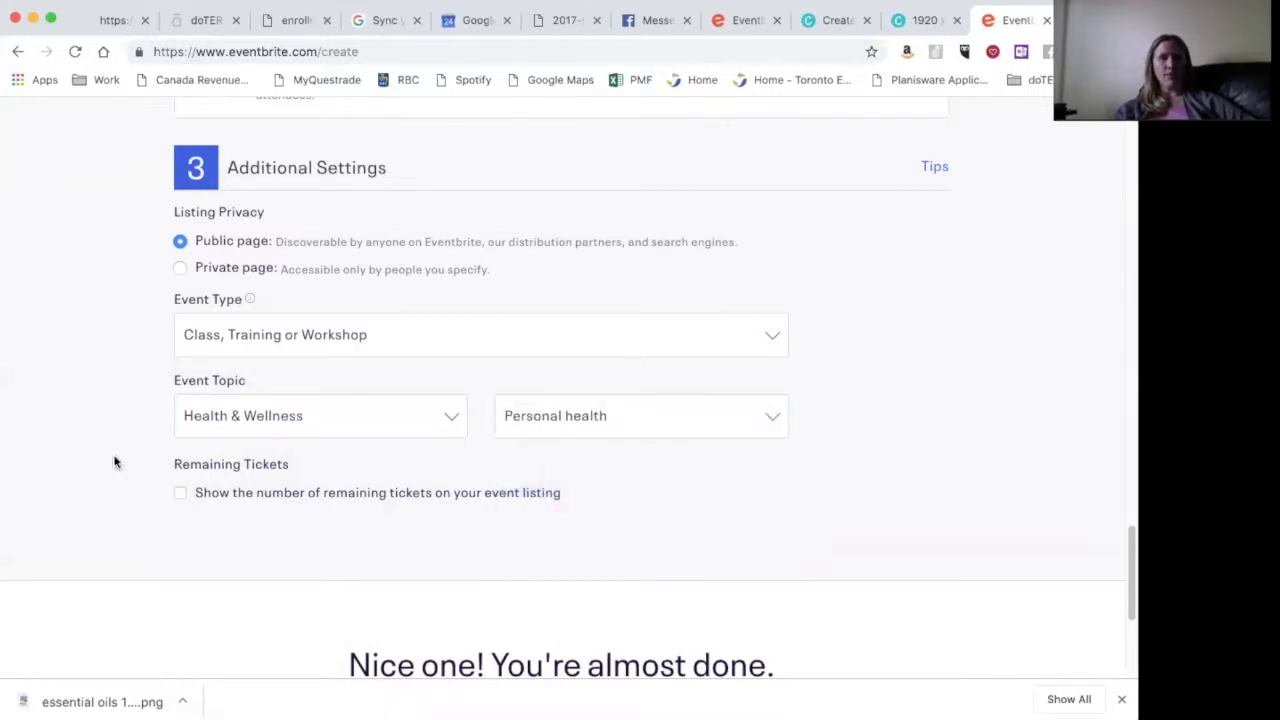
- Turn on showing the number of remaining tickets on the listing
{"action": "left_click", "coordinate": [181, 497]}
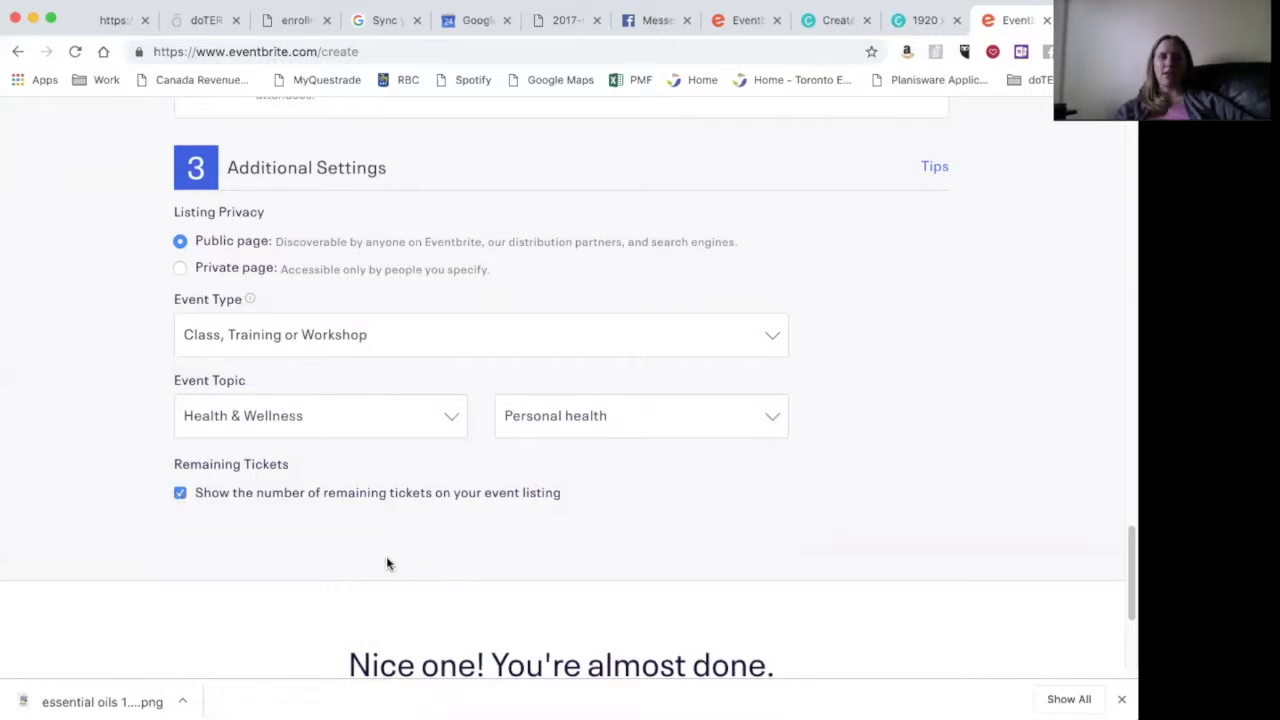
{"action": "scroll", "coordinate": [386, 556], "scroll_direction": "up", "scroll_amount": 7}
{"action": "scroll", "coordinate": [386, 556], "scroll_direction": "down", "scroll_amount": 3}
{"action": "scroll", "coordinate": [386, 556], "scroll_direction": "down", "scroll_amount": 6}
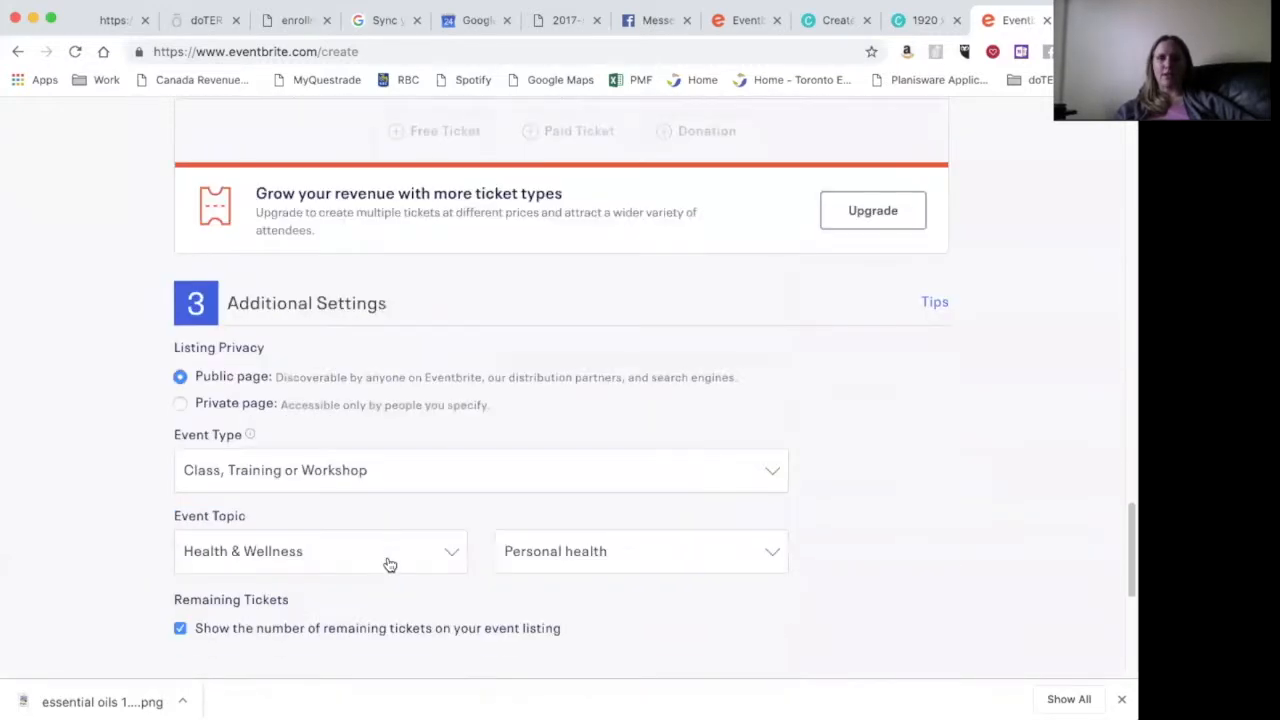
{"action": "scroll", "coordinate": [388, 563], "scroll_direction": "up", "scroll_amount": 15}
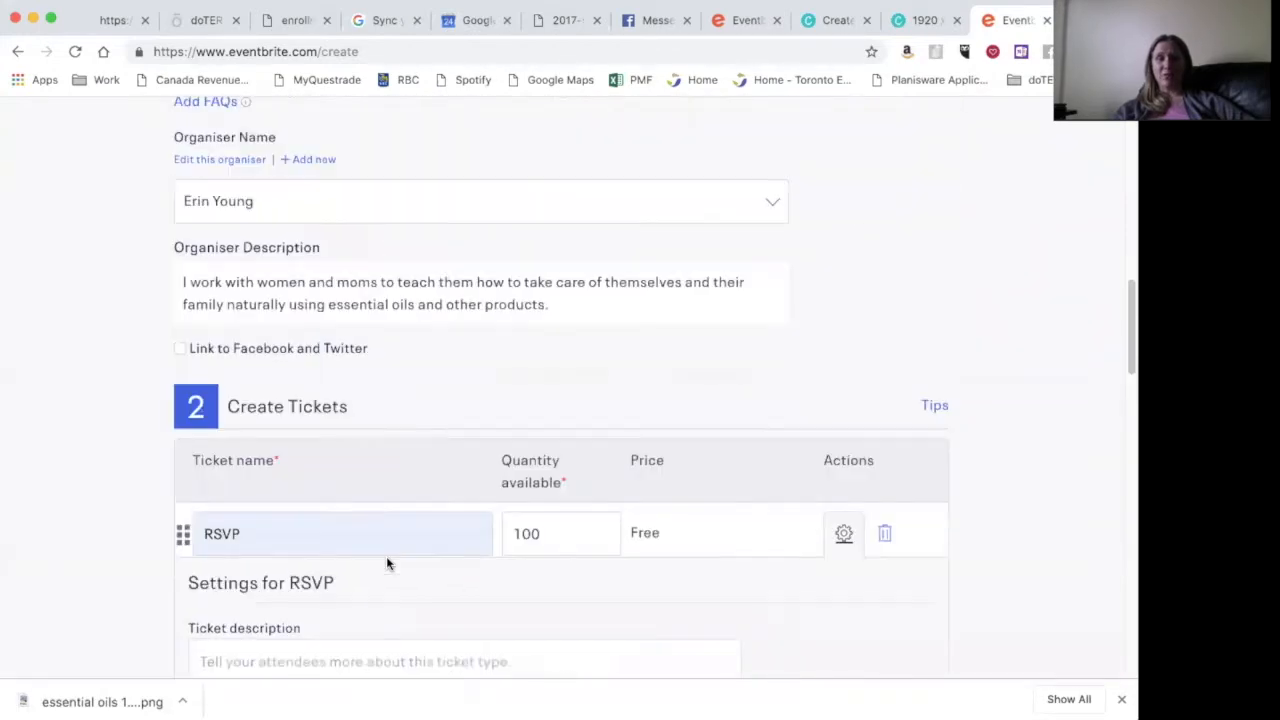
- Save the Essential Oils 101 draft, reaching its dashboard with 0 of 100 tickets sold
{"action": "left_click", "coordinate": [388, 563]}
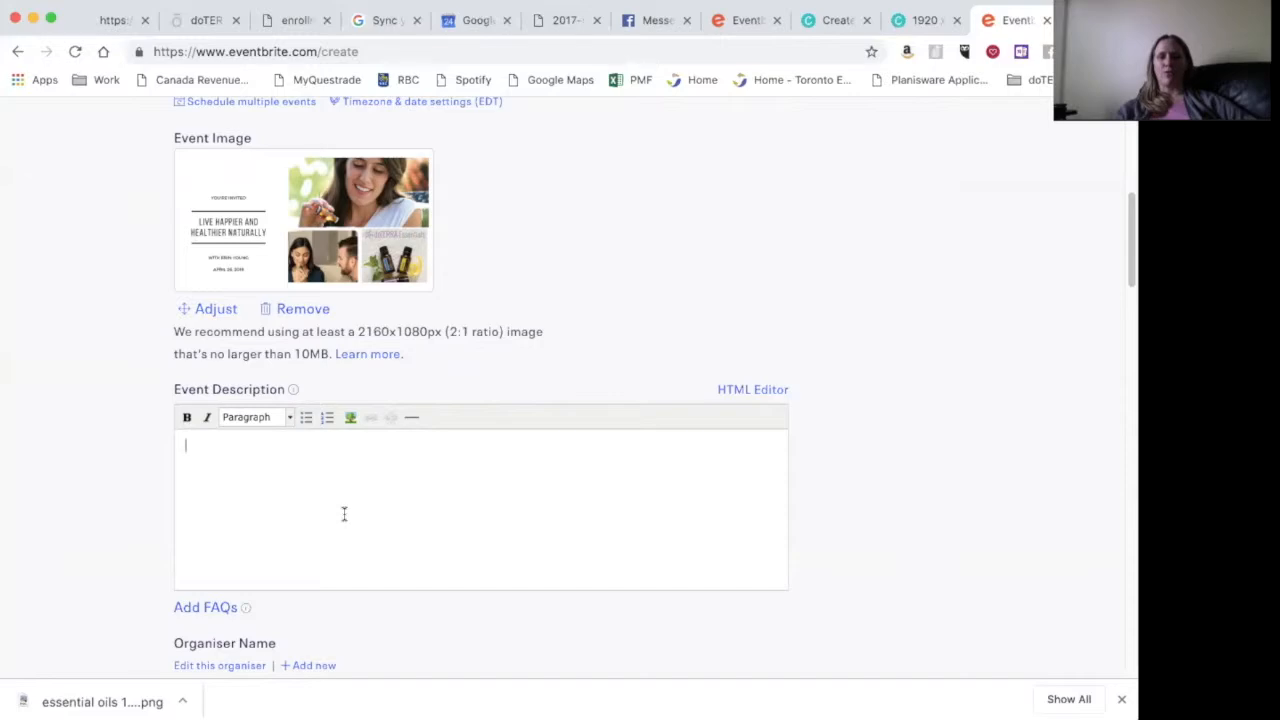
{"action": "scroll", "coordinate": [343, 513], "scroll_direction": "down", "scroll_amount": 10}
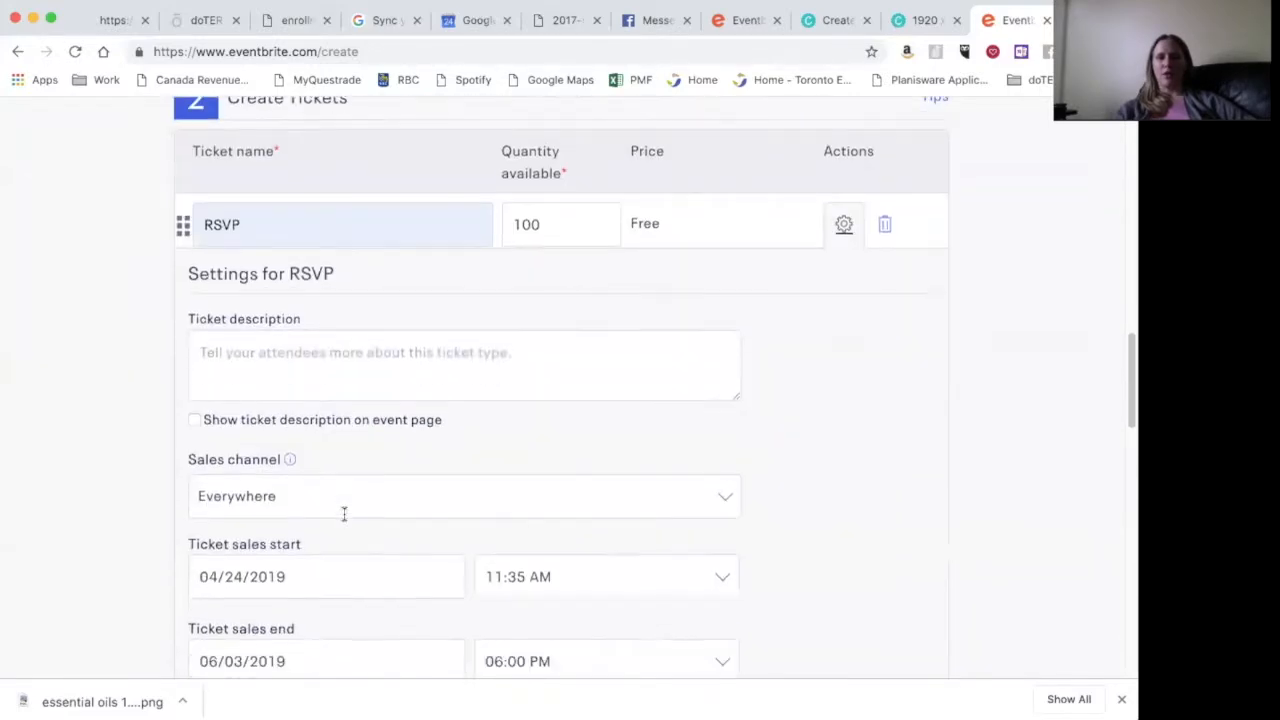
{"action": "scroll", "coordinate": [343, 513], "scroll_direction": "down", "scroll_amount": 10}
{"action": "scroll", "coordinate": [343, 513], "scroll_direction": "down", "scroll_amount": 5}
{"action": "left_click", "coordinate": [456, 492]}
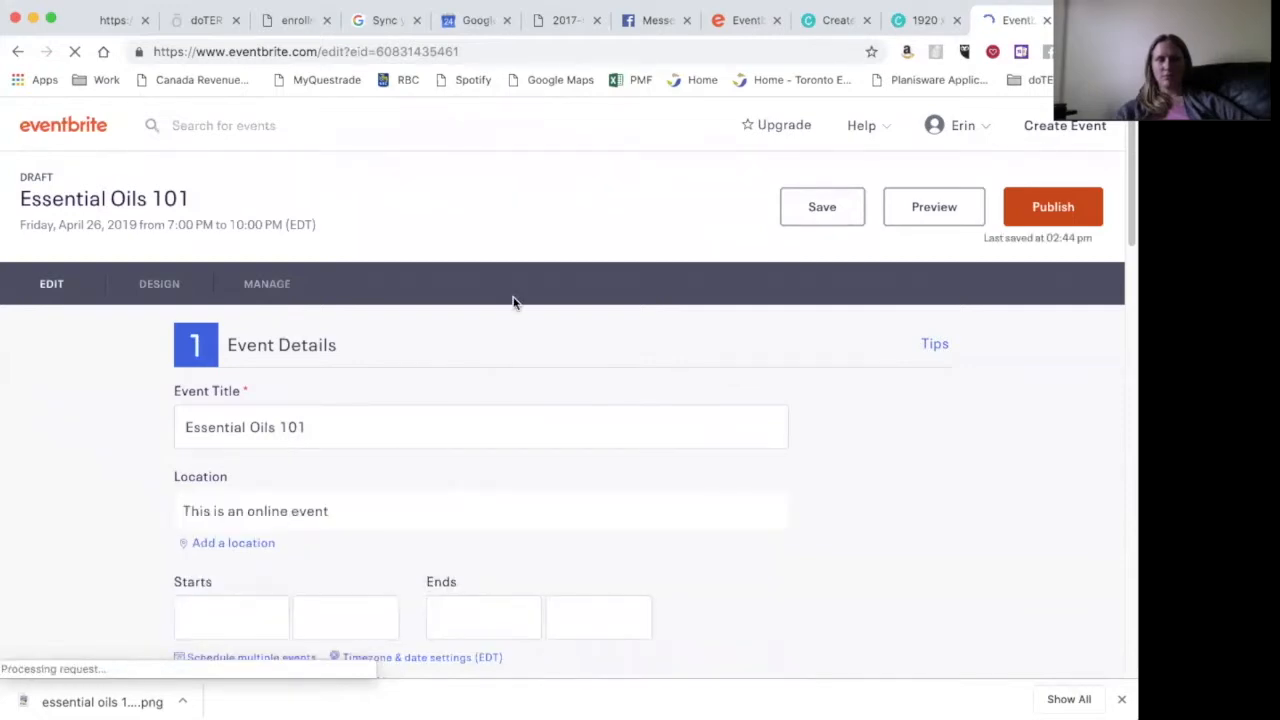
{"action": "scroll", "coordinate": [514, 303], "scroll_direction": "down", "scroll_amount": 10}
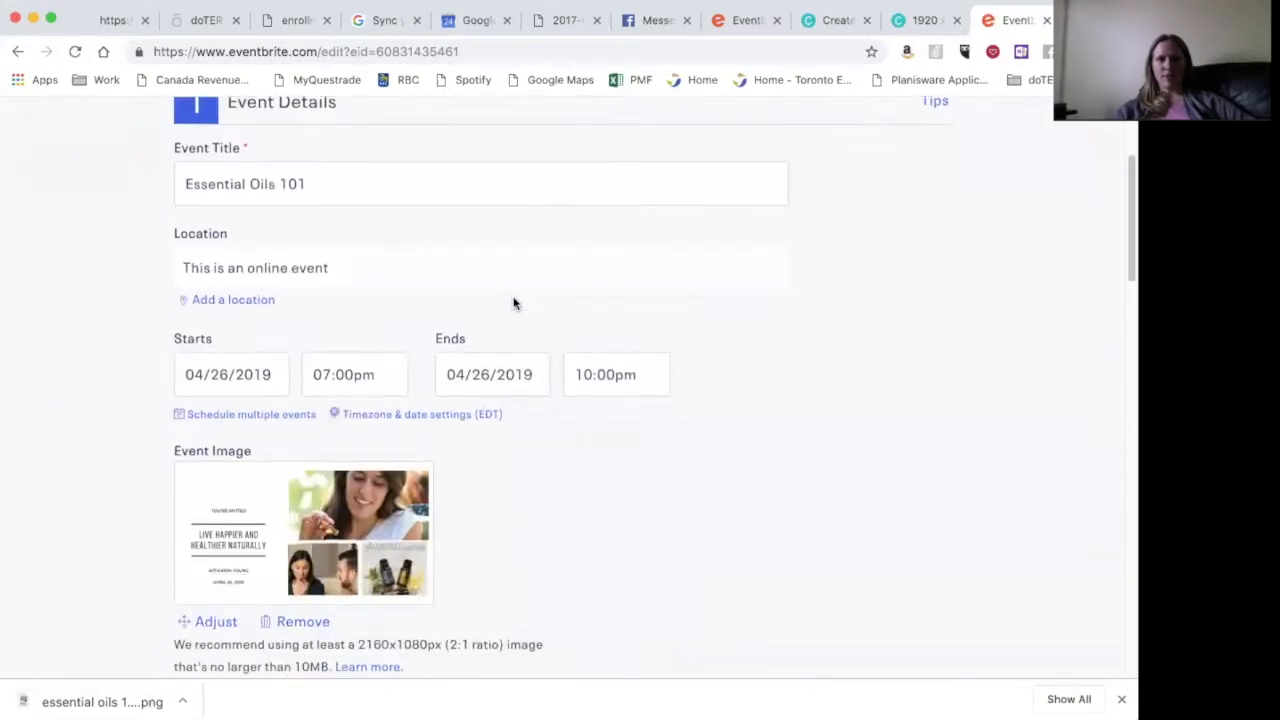
{"action": "scroll", "coordinate": [513, 304], "scroll_direction": "down", "scroll_amount": 1}
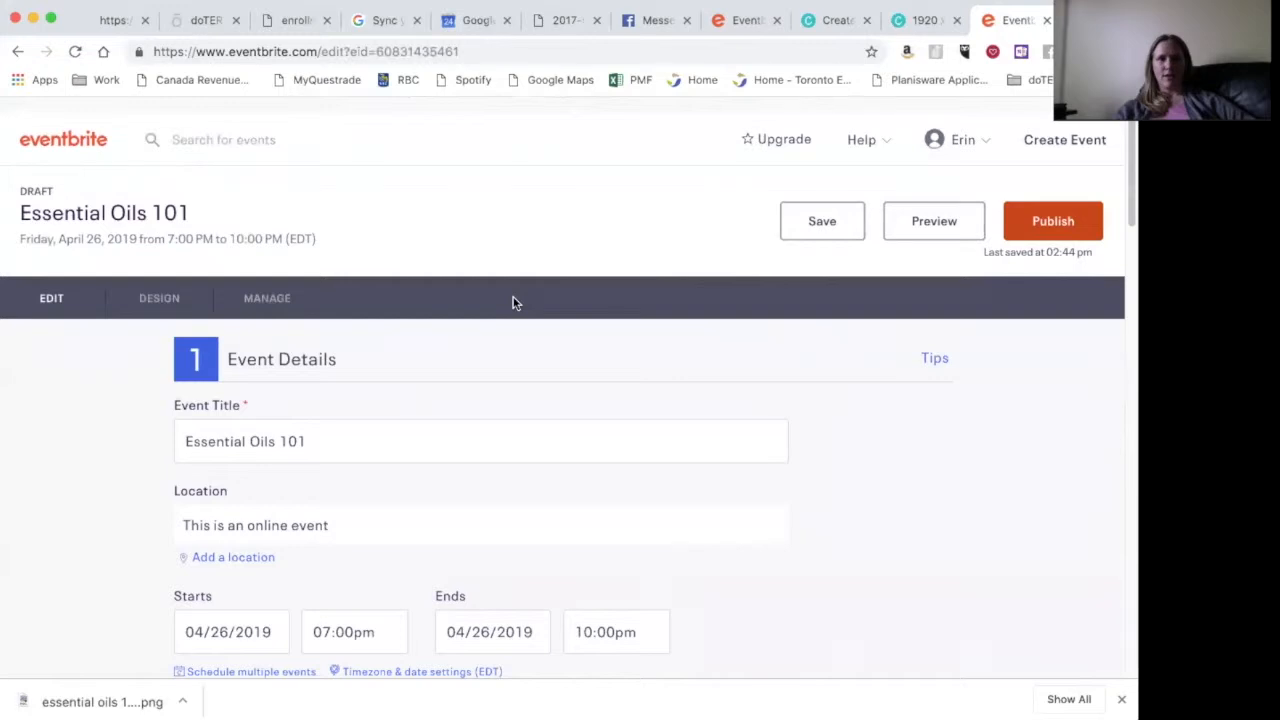
{"action": "scroll", "coordinate": [513, 304], "scroll_direction": "down", "scroll_amount": 1}
{"action": "left_click", "coordinate": [267, 286]}
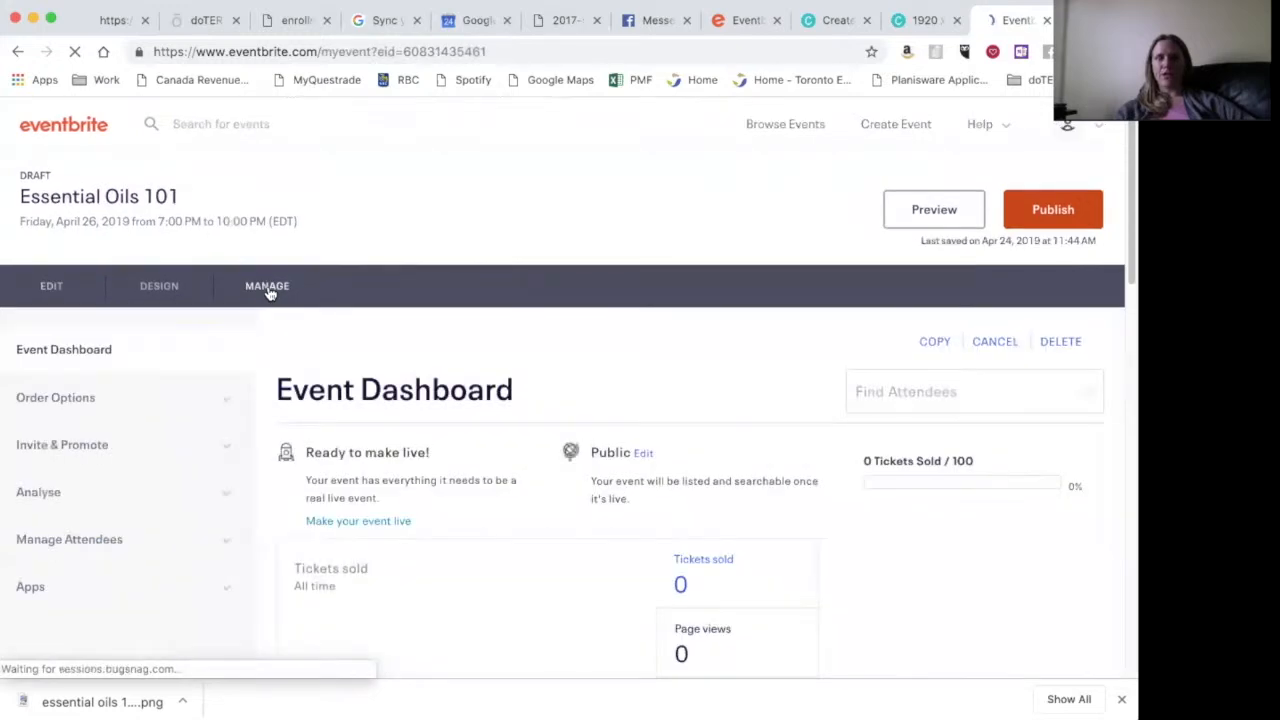
{"action": "left_click", "coordinate": [229, 396]}
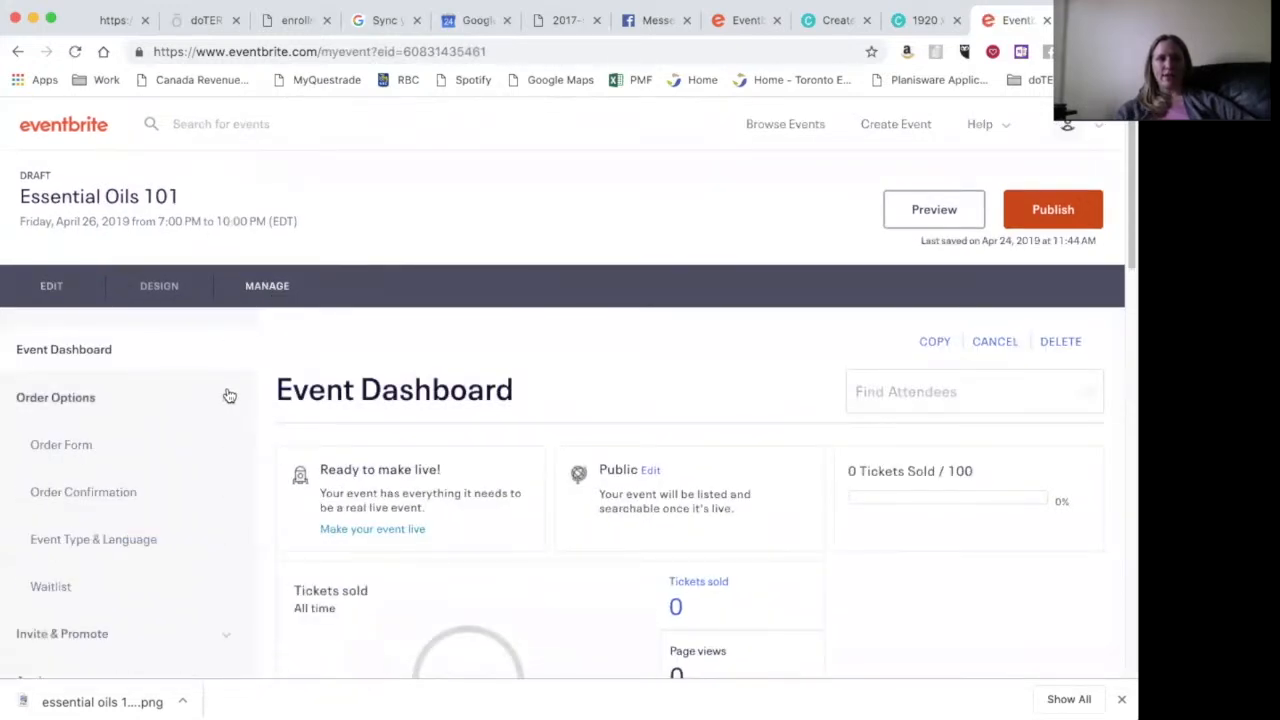
{"action": "left_click", "coordinate": [77, 447]}
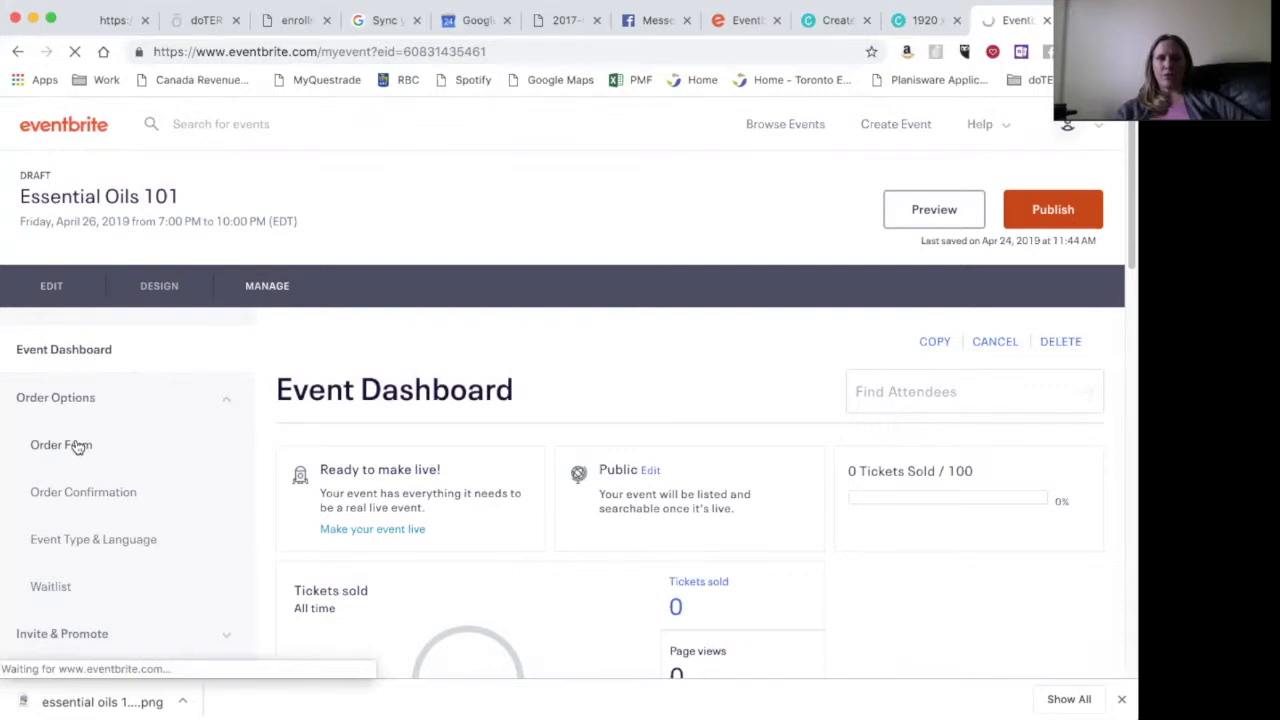
{"action": "scroll", "coordinate": [530, 460], "scroll_direction": "down", "scroll_amount": 3}
{"action": "scroll", "coordinate": [542, 478], "scroll_direction": "down", "scroll_amount": 6}
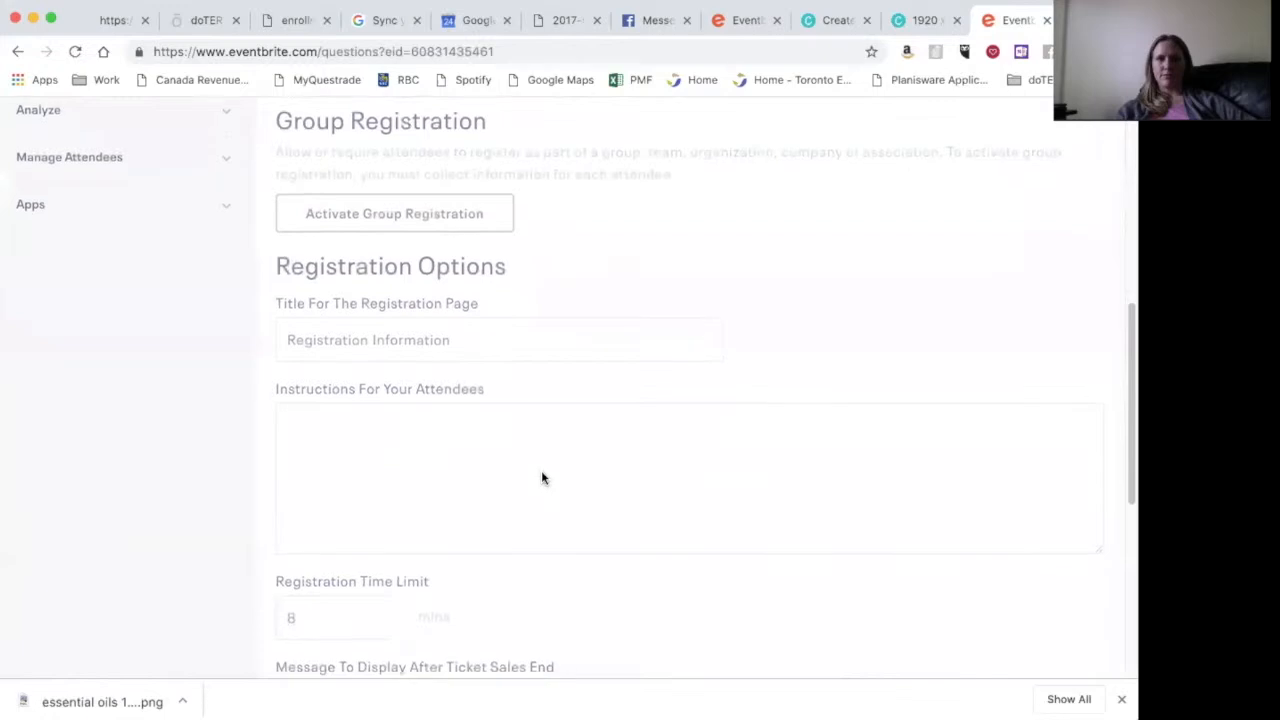
{"action": "scroll", "coordinate": [542, 478], "scroll_direction": "up", "scroll_amount": 5}
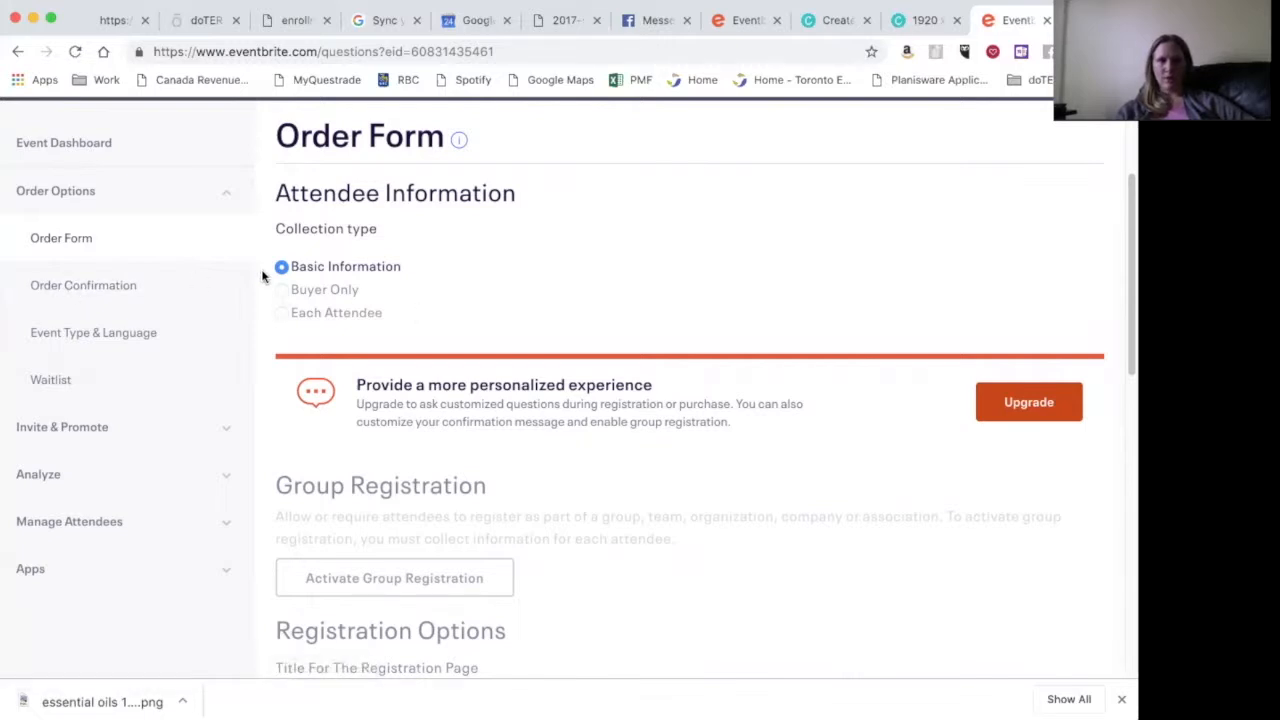
- Open the event's Order Confirmation settings and click into the confirmation page message
{"action": "left_click", "coordinate": [80, 286]}
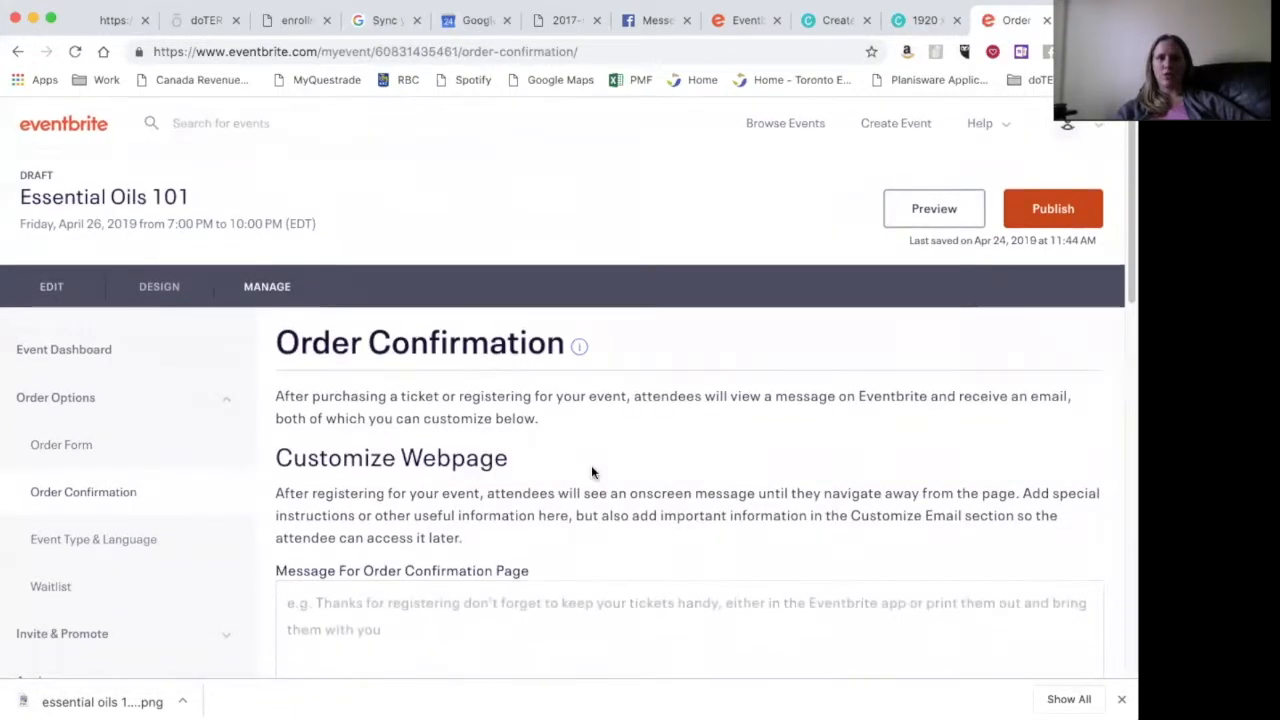
{"action": "scroll", "coordinate": [591, 468], "scroll_direction": "down", "scroll_amount": 3}
{"action": "scroll", "coordinate": [586, 478], "scroll_direction": "up", "scroll_amount": 1}
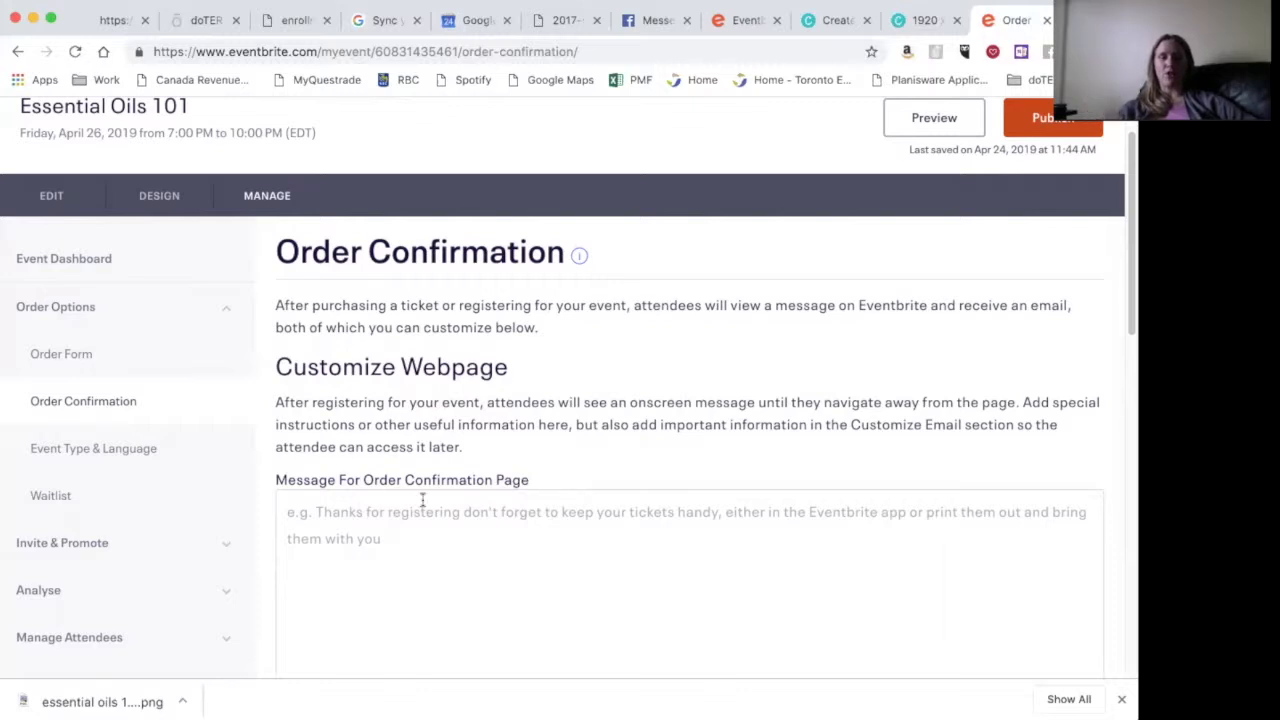
{"action": "left_click", "coordinate": [340, 538]}
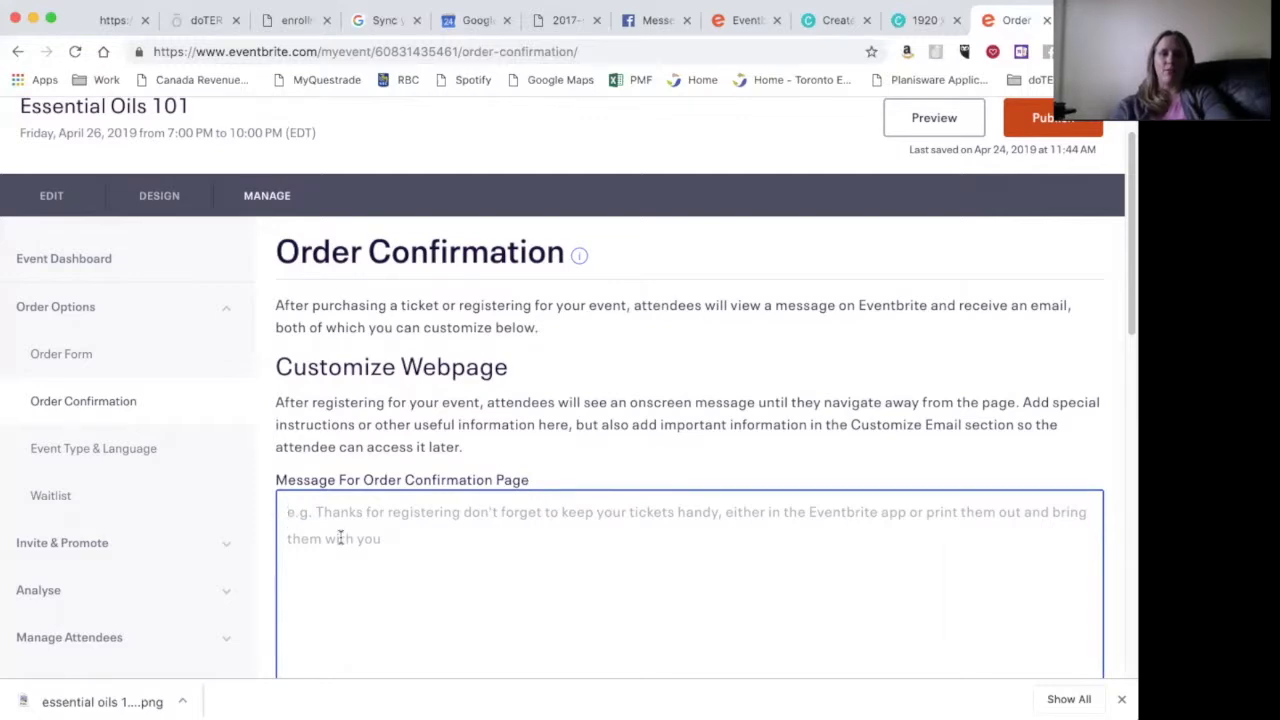
{"action": "scroll", "coordinate": [486, 520], "scroll_direction": "down", "scroll_amount": 3}
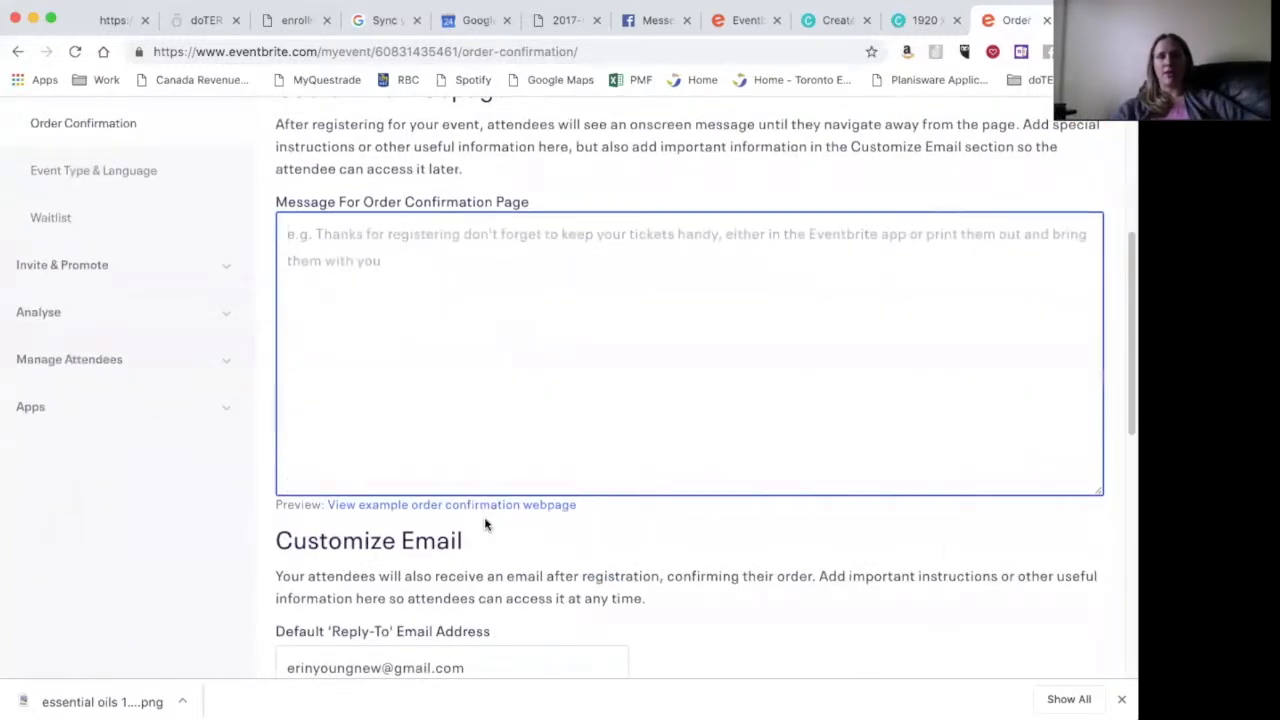
{"action": "scroll", "coordinate": [486, 524], "scroll_direction": "up", "scroll_amount": 2}
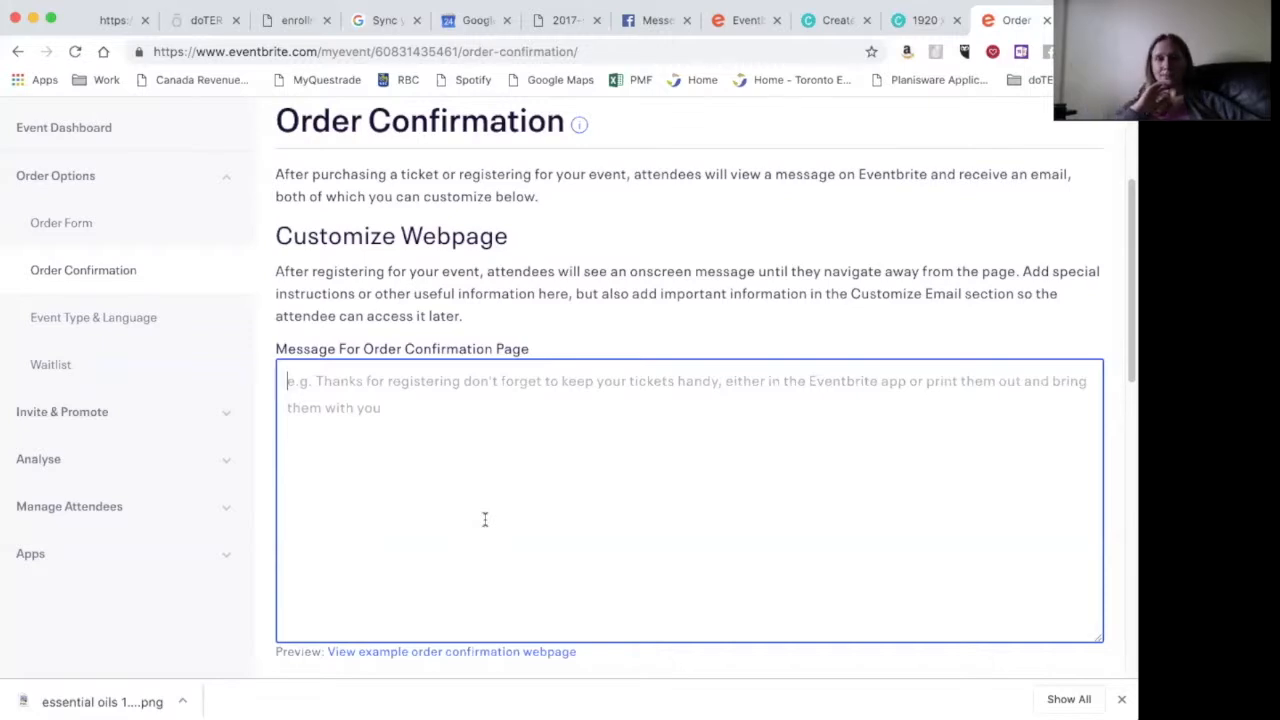
- Save the order confirmation settings with blank messages and printable tickets in all orders
{"action": "scroll", "coordinate": [484, 519], "scroll_direction": "down", "scroll_amount": 3}
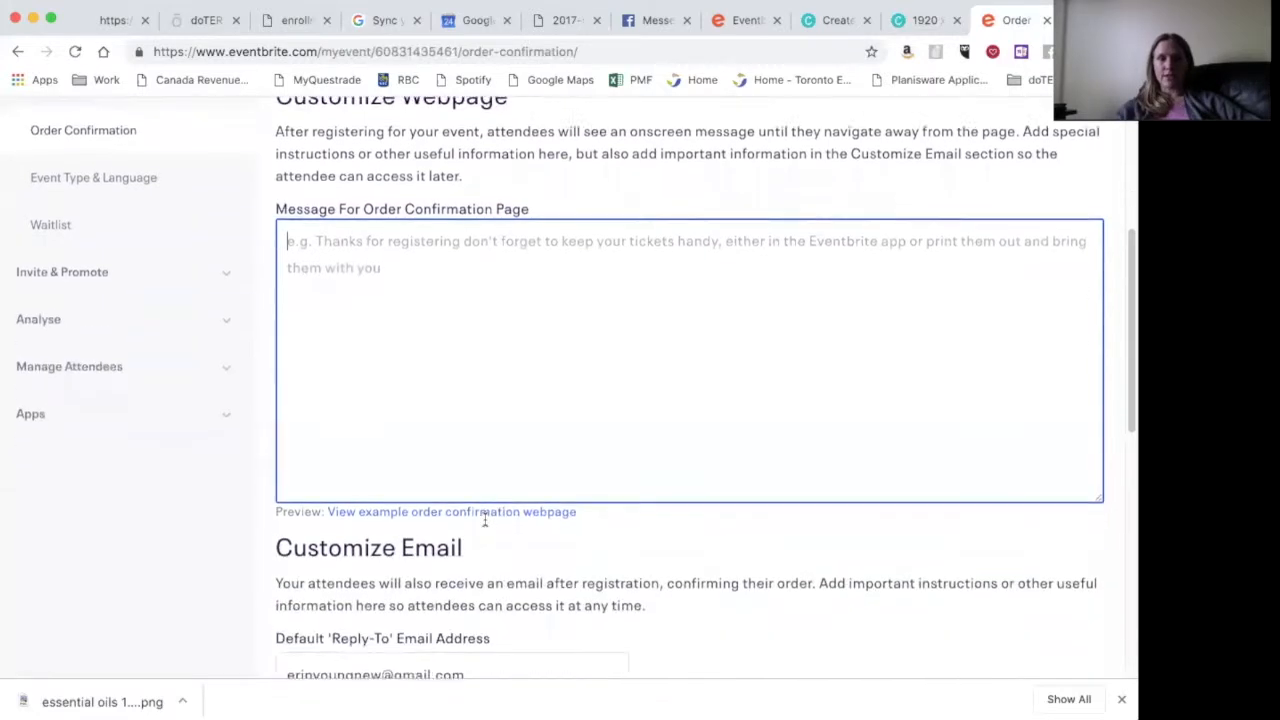
{"action": "scroll", "coordinate": [485, 522], "scroll_direction": "down", "scroll_amount": 3}
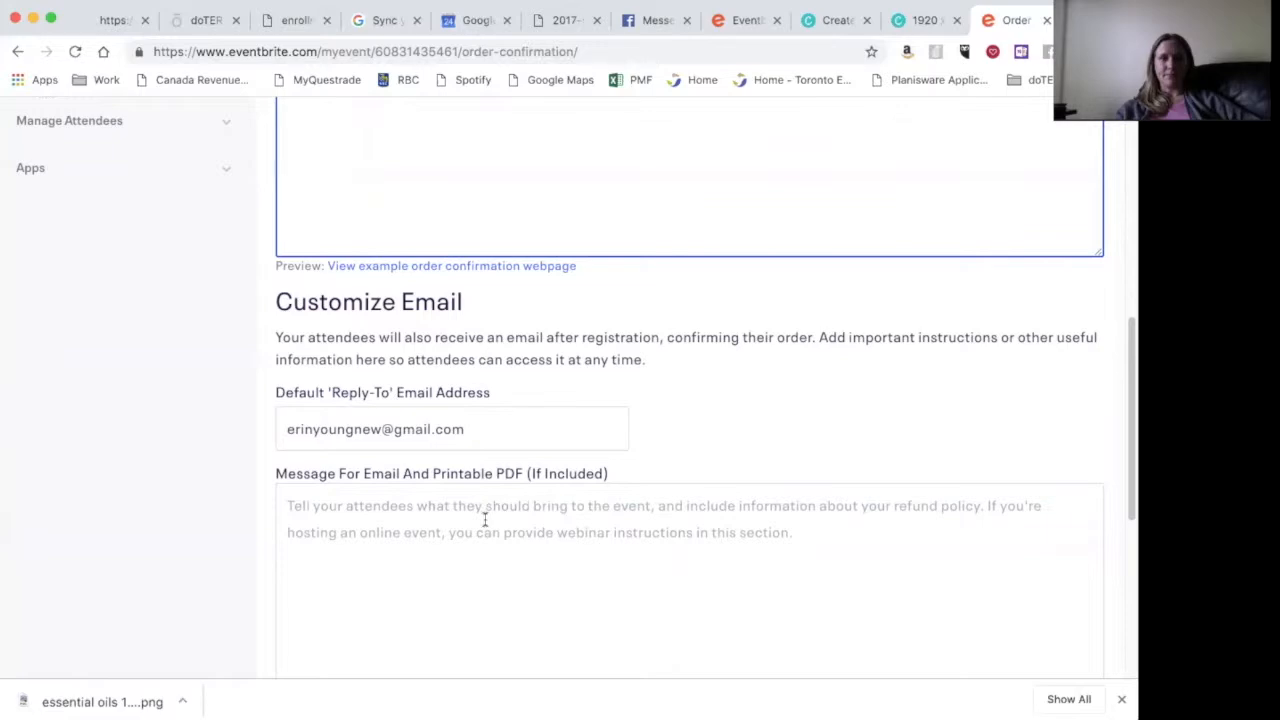
{"action": "scroll", "coordinate": [484, 519], "scroll_direction": "down", "scroll_amount": 6}
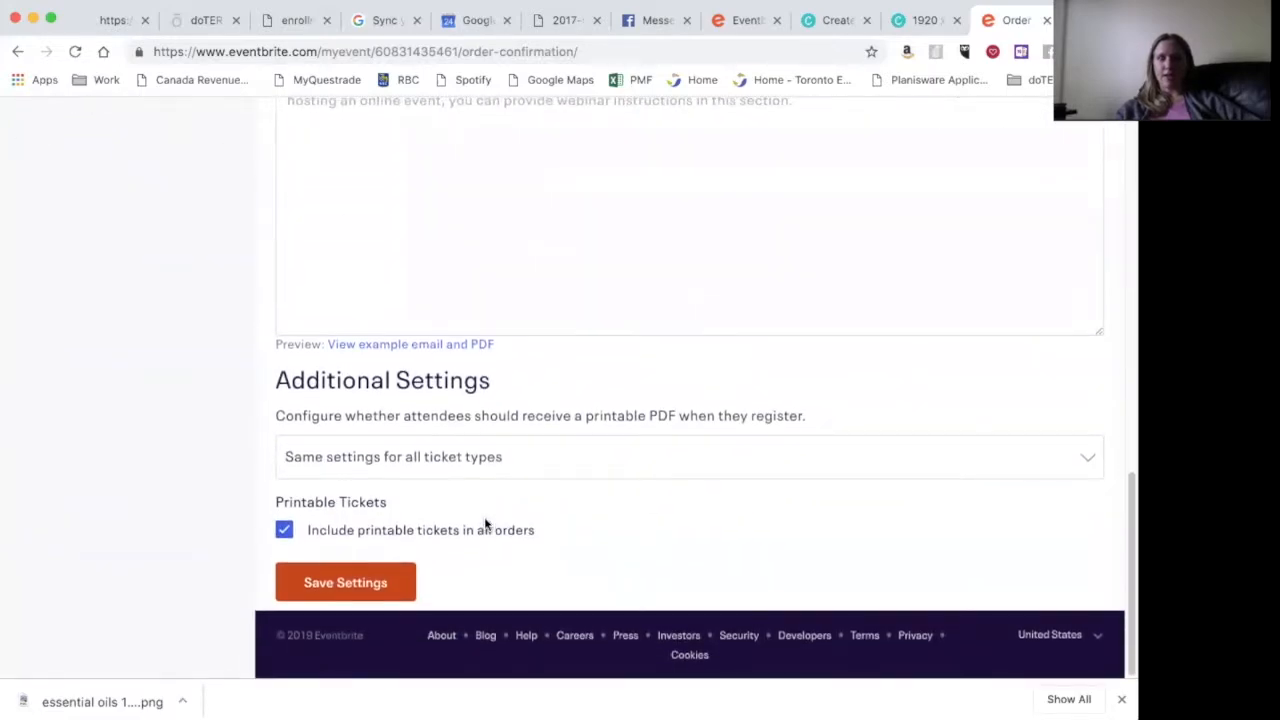
{"action": "scroll", "coordinate": [485, 522], "scroll_direction": "up", "scroll_amount": 15}
{"action": "scroll", "coordinate": [486, 520], "scroll_direction": "down", "scroll_amount": 15}
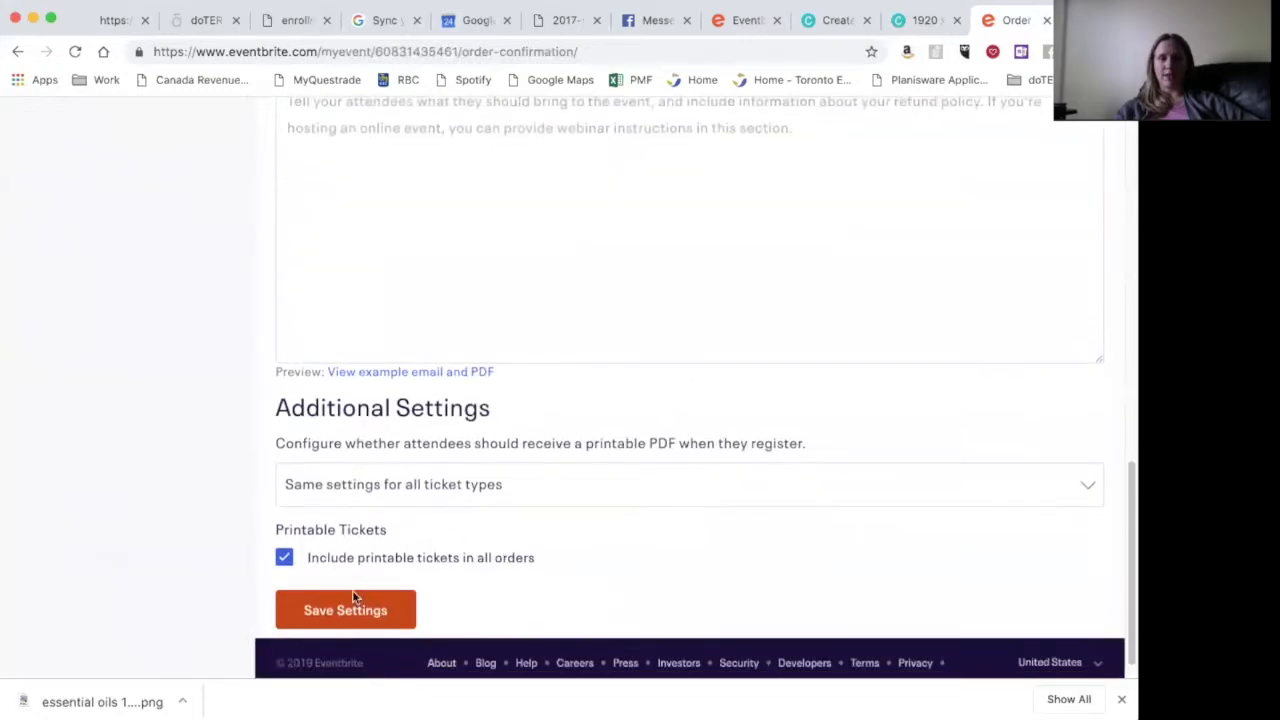
{"action": "left_click", "coordinate": [335, 613]}
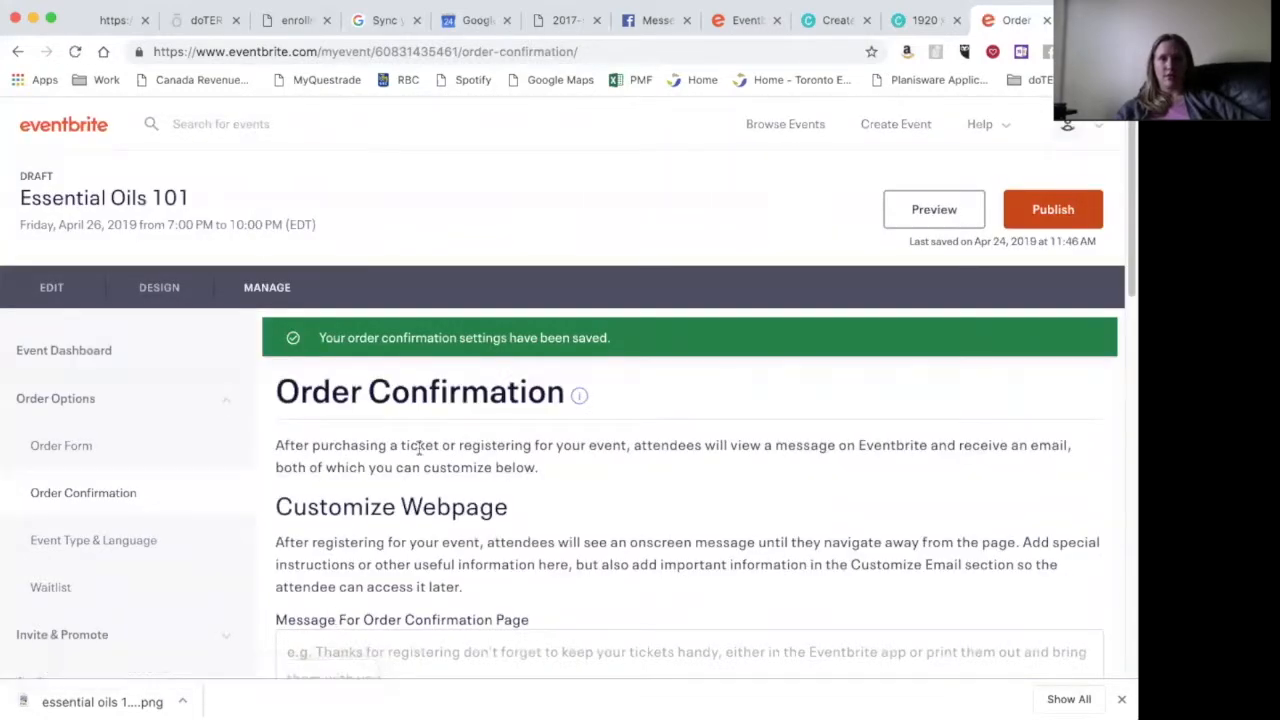
{"action": "scroll", "coordinate": [418, 445], "scroll_direction": "down", "scroll_amount": 1}
{"action": "scroll", "coordinate": [418, 445], "scroll_direction": "down", "scroll_amount": 3}
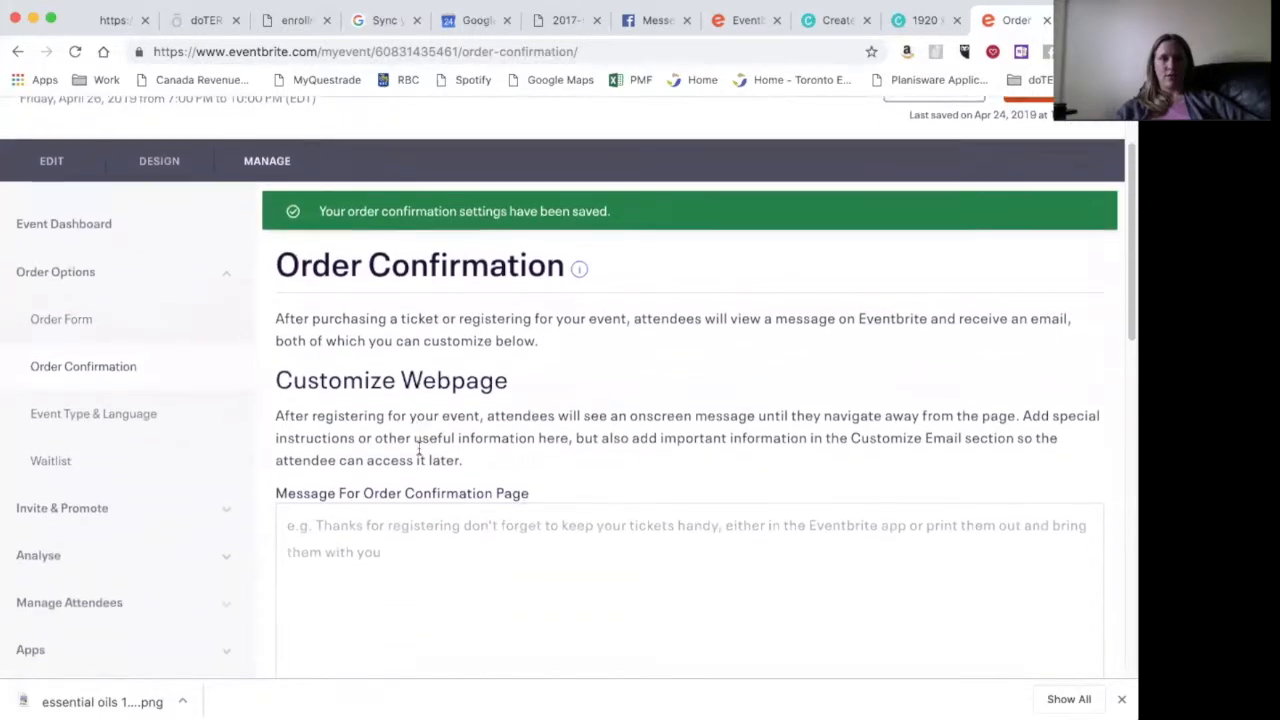
- Open Facebook Events under Invite & Promote and connect a Facebook account to the event
{"action": "left_click", "coordinate": [227, 402]}
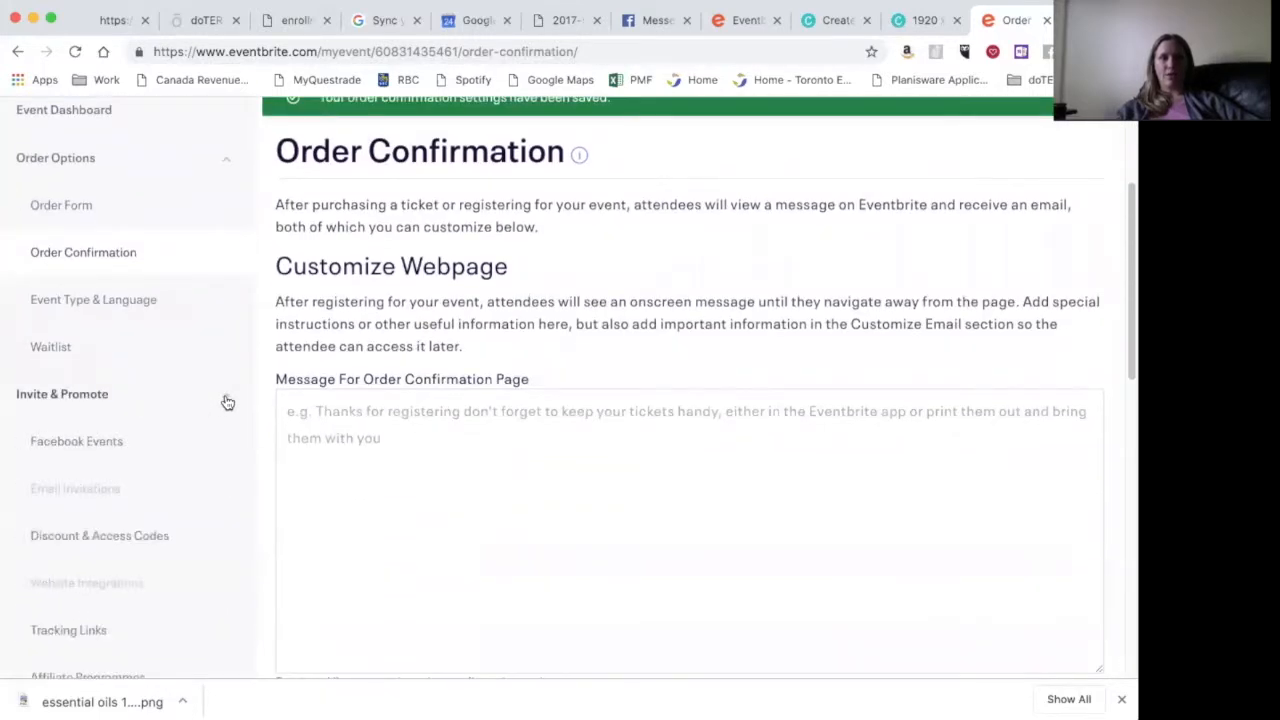
{"action": "left_click", "coordinate": [118, 449]}
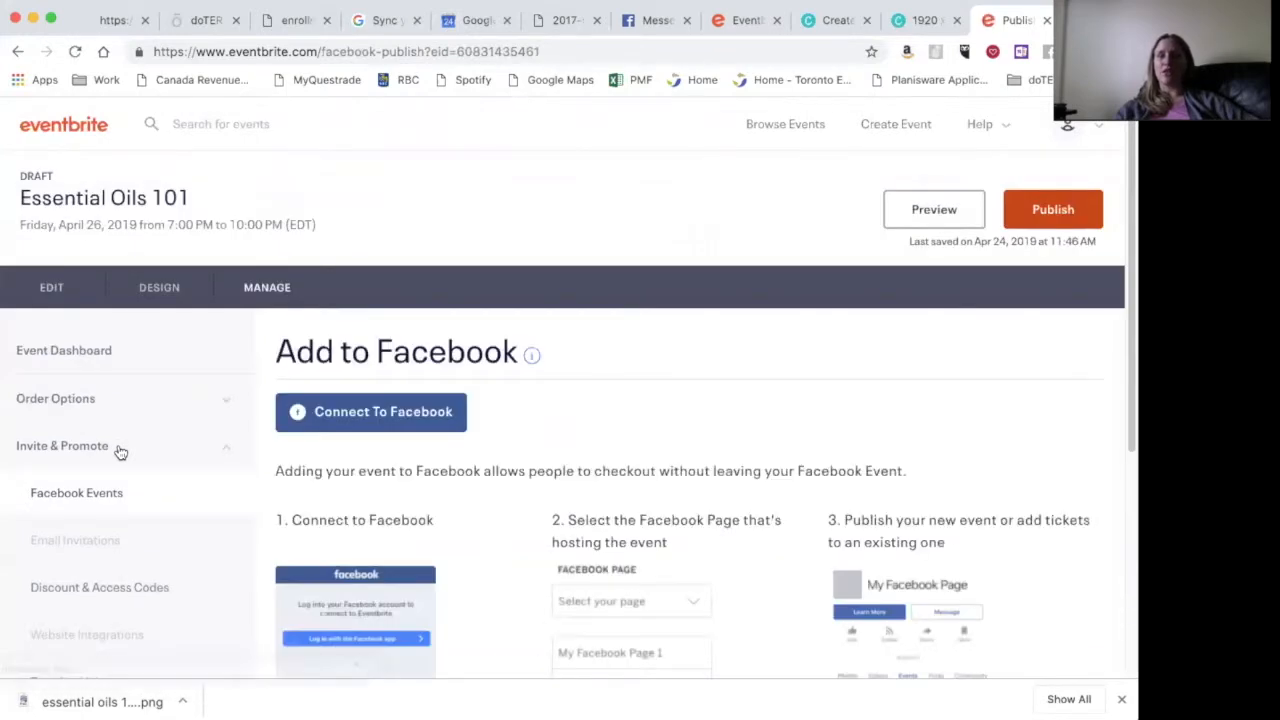
{"action": "scroll", "coordinate": [505, 516], "scroll_direction": "down", "scroll_amount": 5}
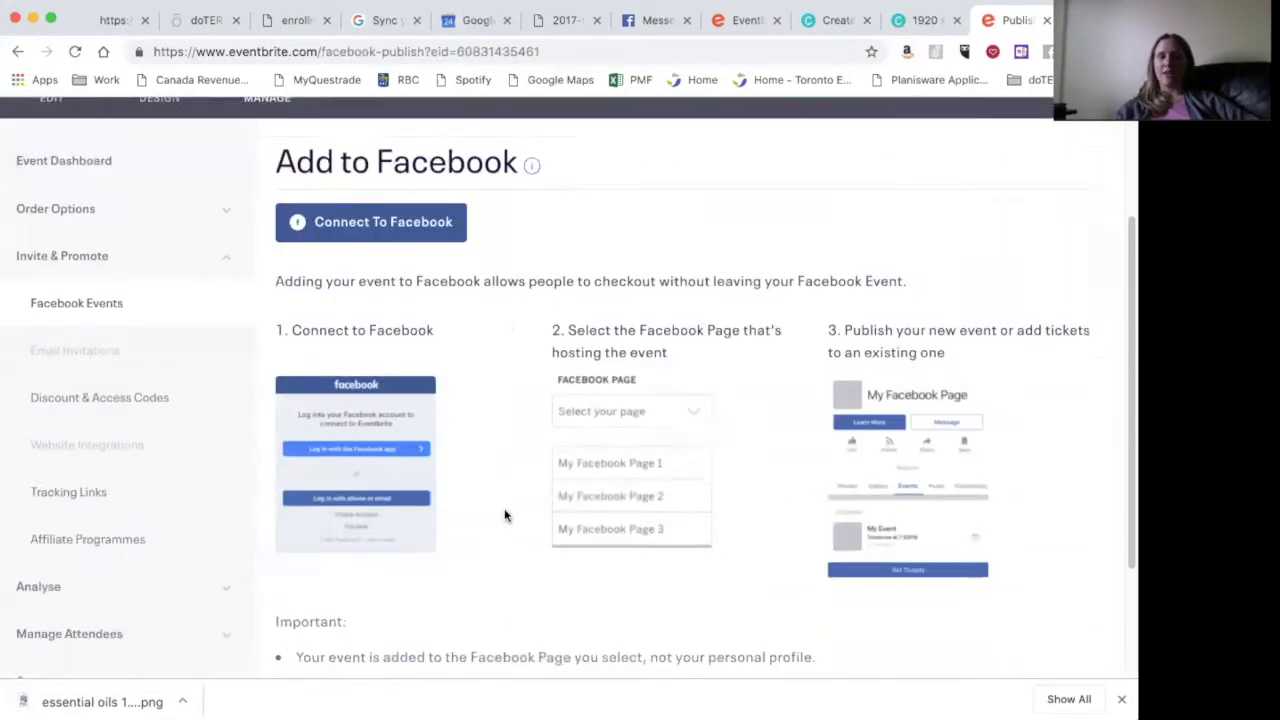
{"action": "left_click", "coordinate": [404, 196]}
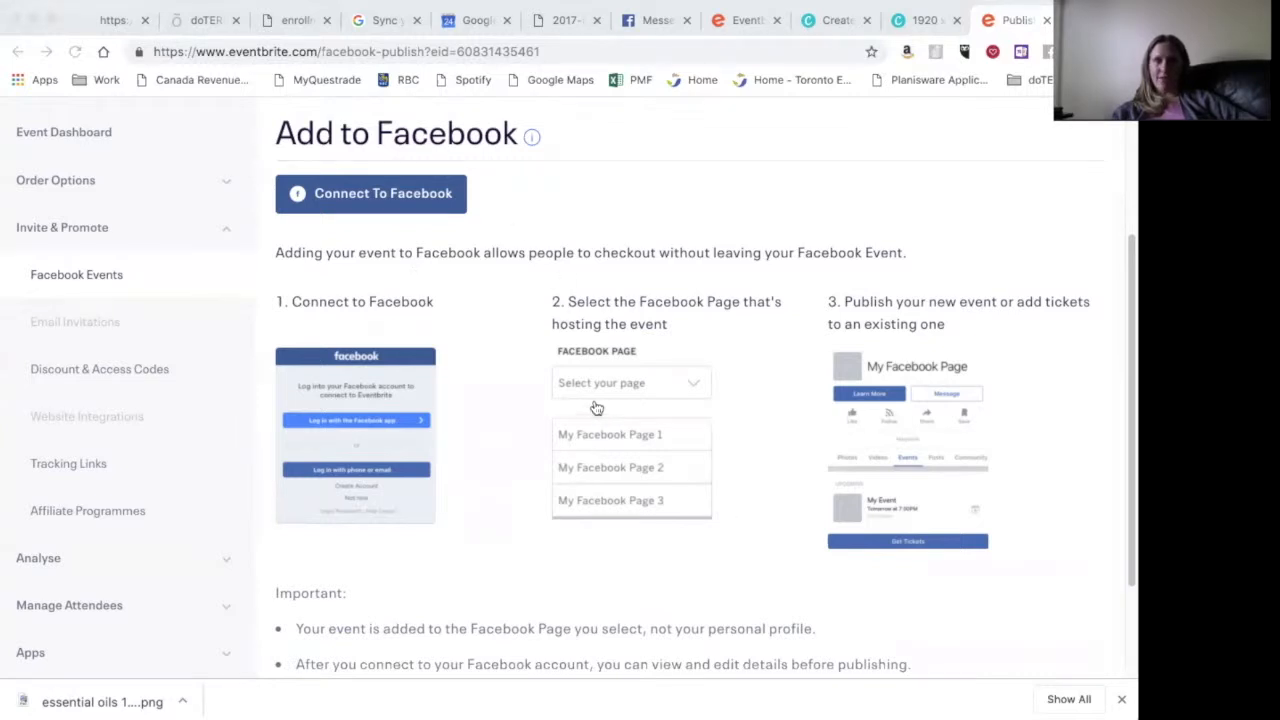
{"action": "scroll", "coordinate": [531, 603], "scroll_direction": "down", "scroll_amount": 3}
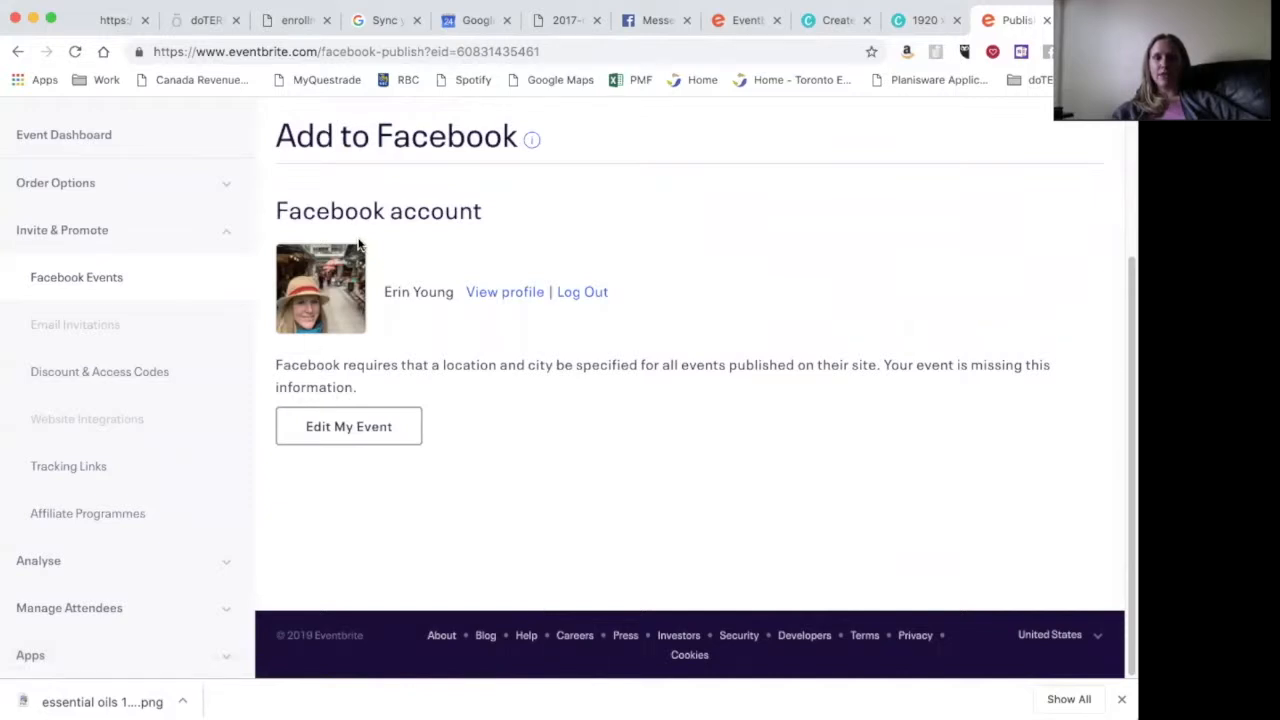
{"action": "scroll", "coordinate": [403, 436], "scroll_direction": "up", "scroll_amount": 2}
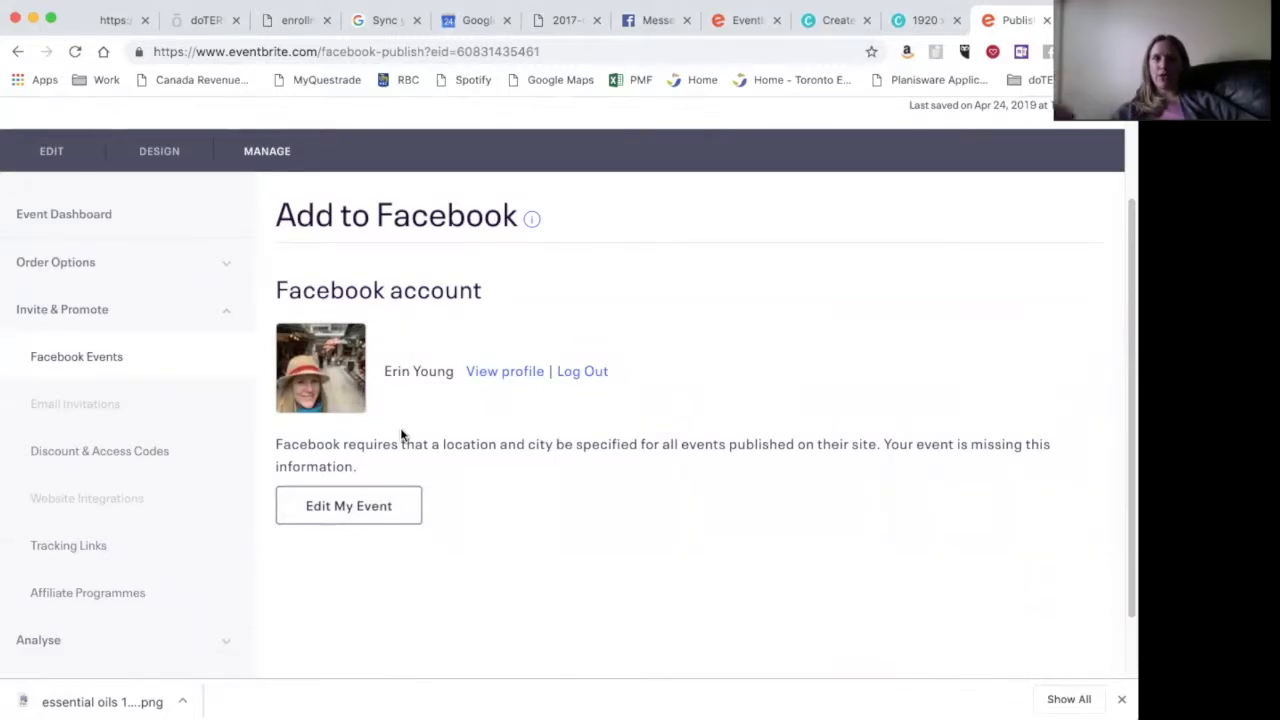
- Switch to the Live Happier and Healthier with Essential Oils event's edit page
{"action": "left_click", "coordinate": [739, 29]}
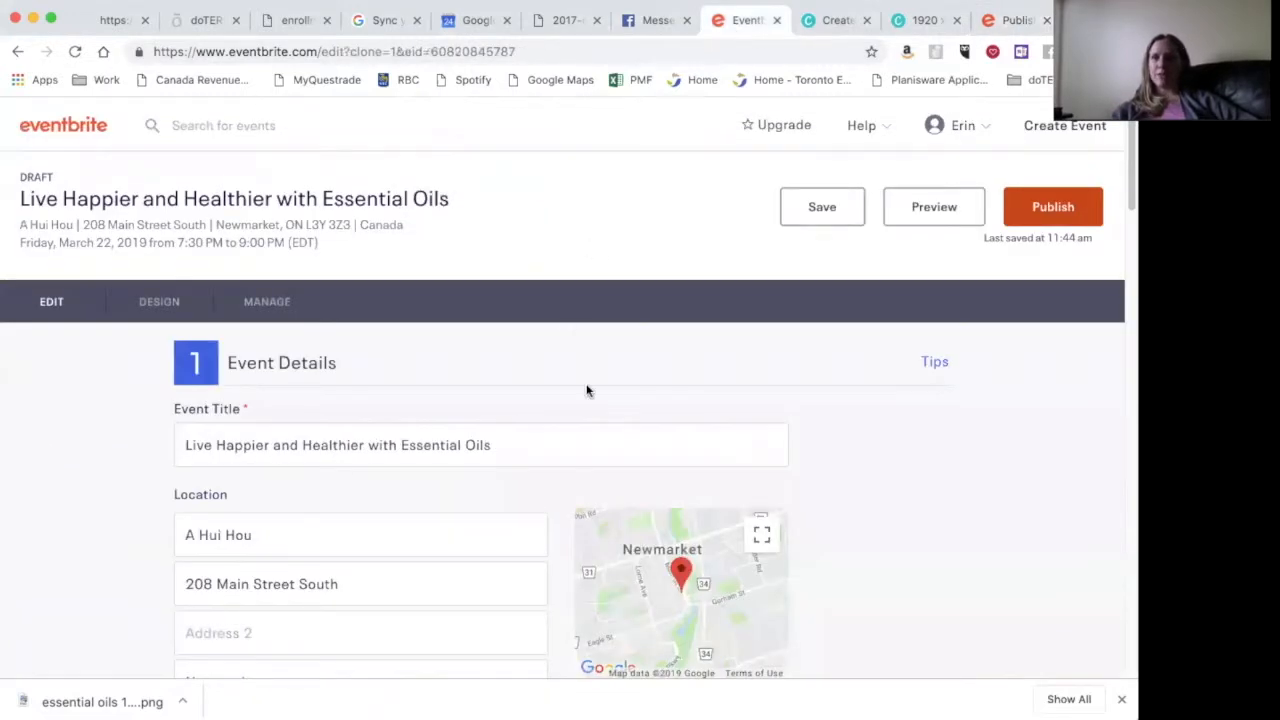
{"action": "scroll", "coordinate": [587, 391], "scroll_direction": "down", "scroll_amount": 10}
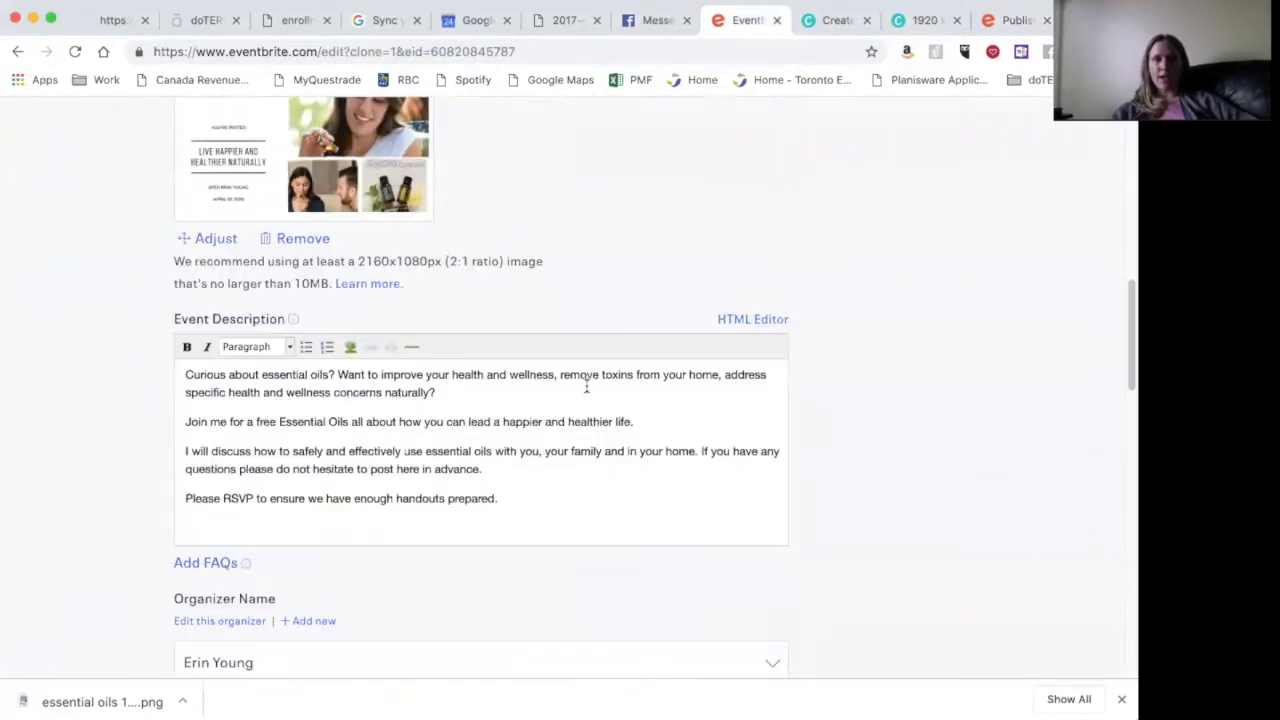
{"action": "scroll", "coordinate": [587, 388], "scroll_direction": "down", "scroll_amount": 1}
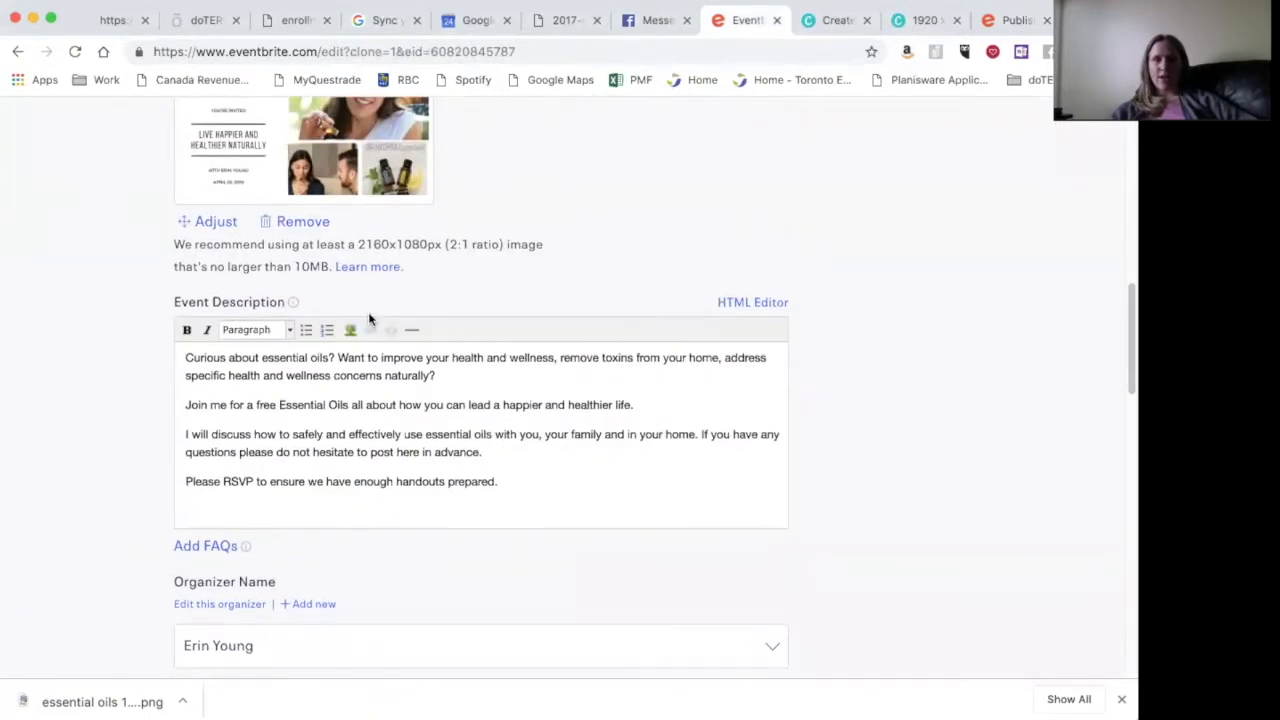
{"action": "scroll", "coordinate": [292, 446], "scroll_direction": "down", "scroll_amount": 5}
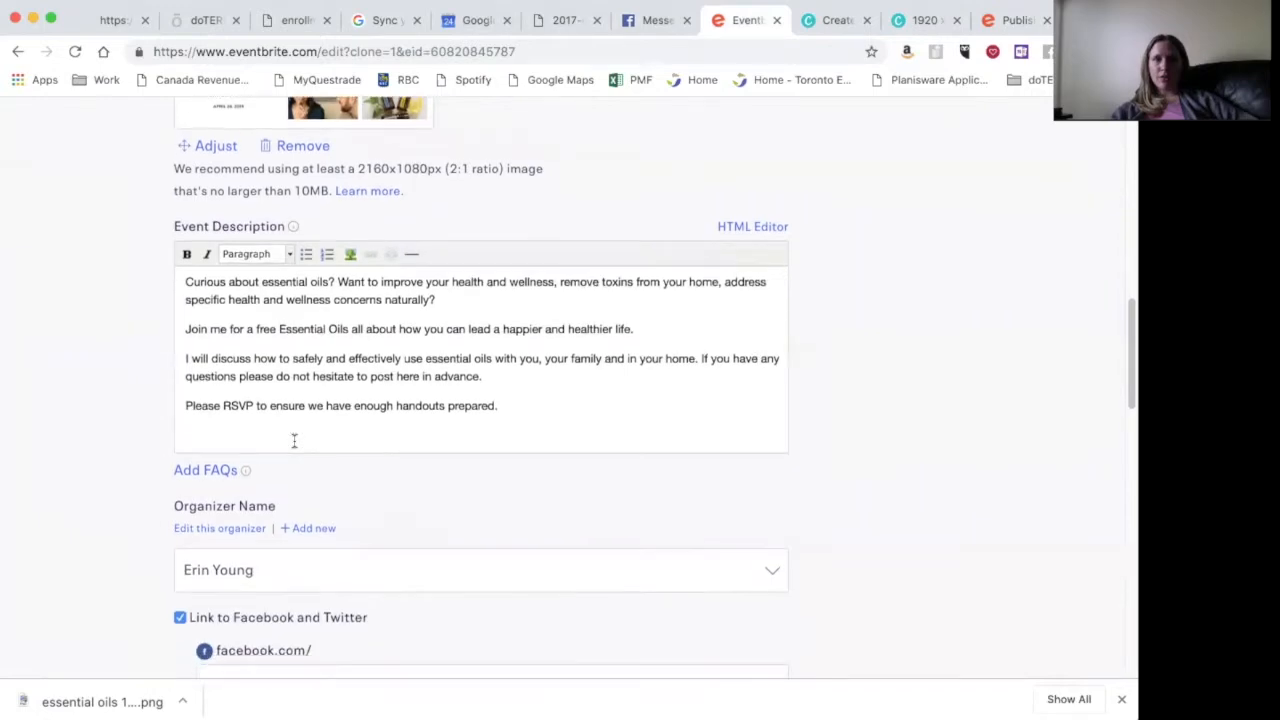
{"action": "scroll", "coordinate": [294, 445], "scroll_direction": "down", "scroll_amount": 7}
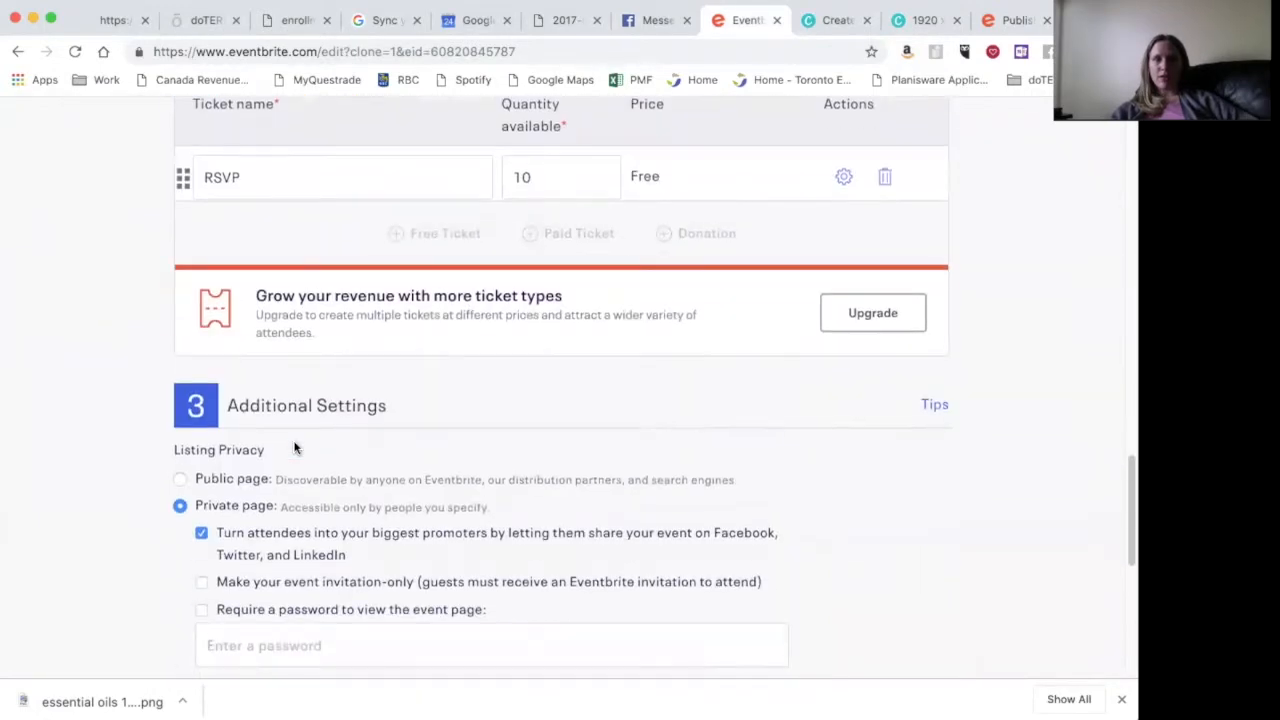
{"action": "scroll", "coordinate": [294, 448], "scroll_direction": "up", "scroll_amount": 4}
{"action": "scroll", "coordinate": [294, 447], "scroll_direction": "down", "scroll_amount": 5}
{"action": "scroll", "coordinate": [294, 445], "scroll_direction": "up", "scroll_amount": 5}
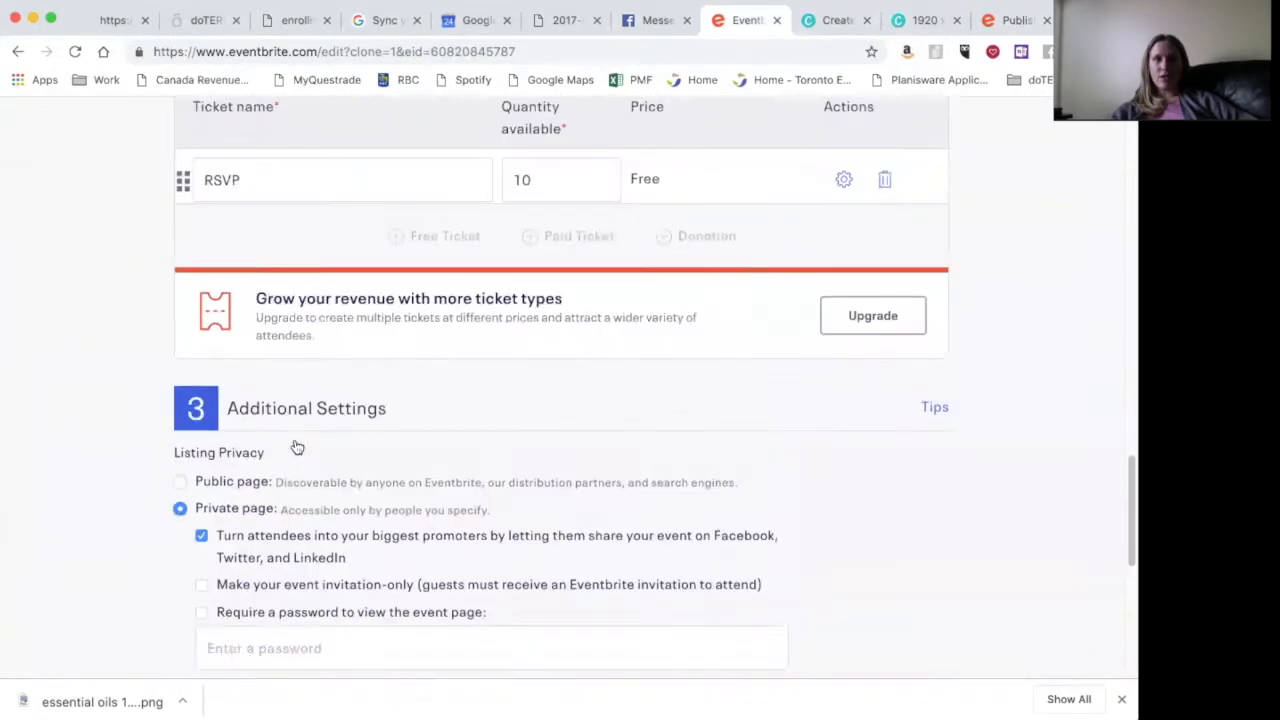
- Set RSVP ticket sales to run from April 24 to April 26, 2019
{"action": "left_click", "coordinate": [844, 374]}
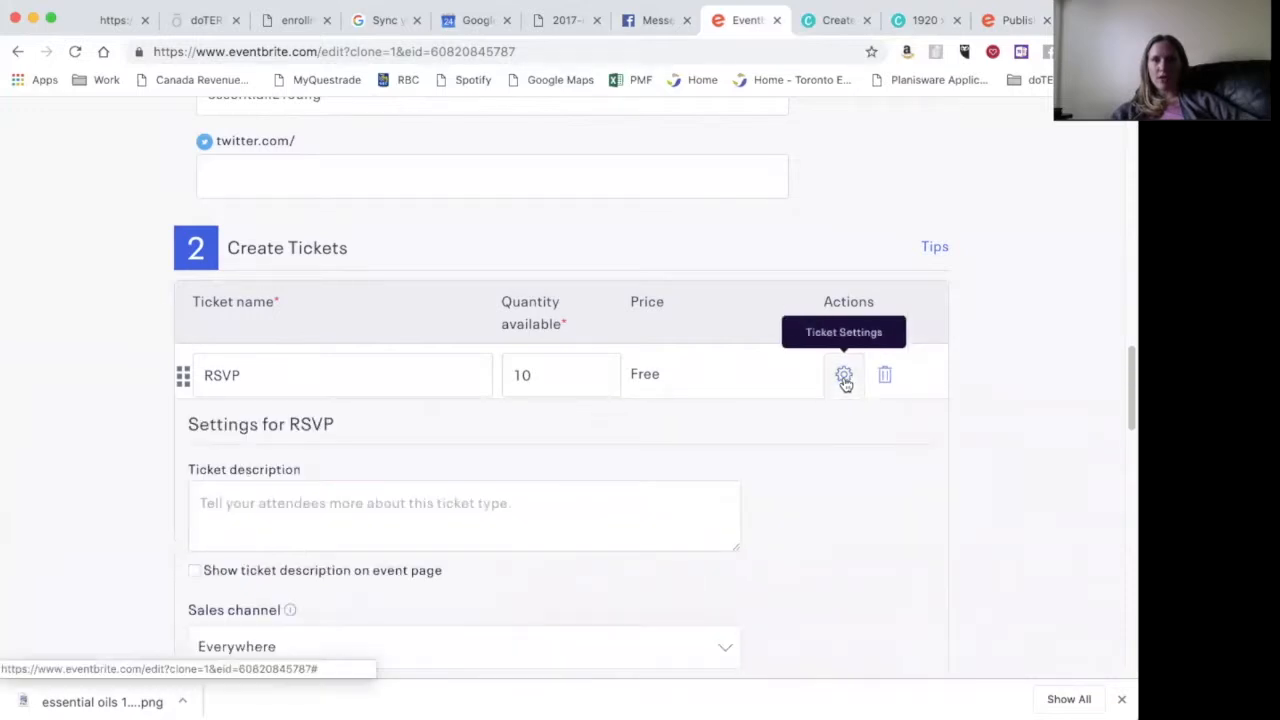
{"action": "scroll", "coordinate": [828, 504], "scroll_direction": "down", "scroll_amount": 5}
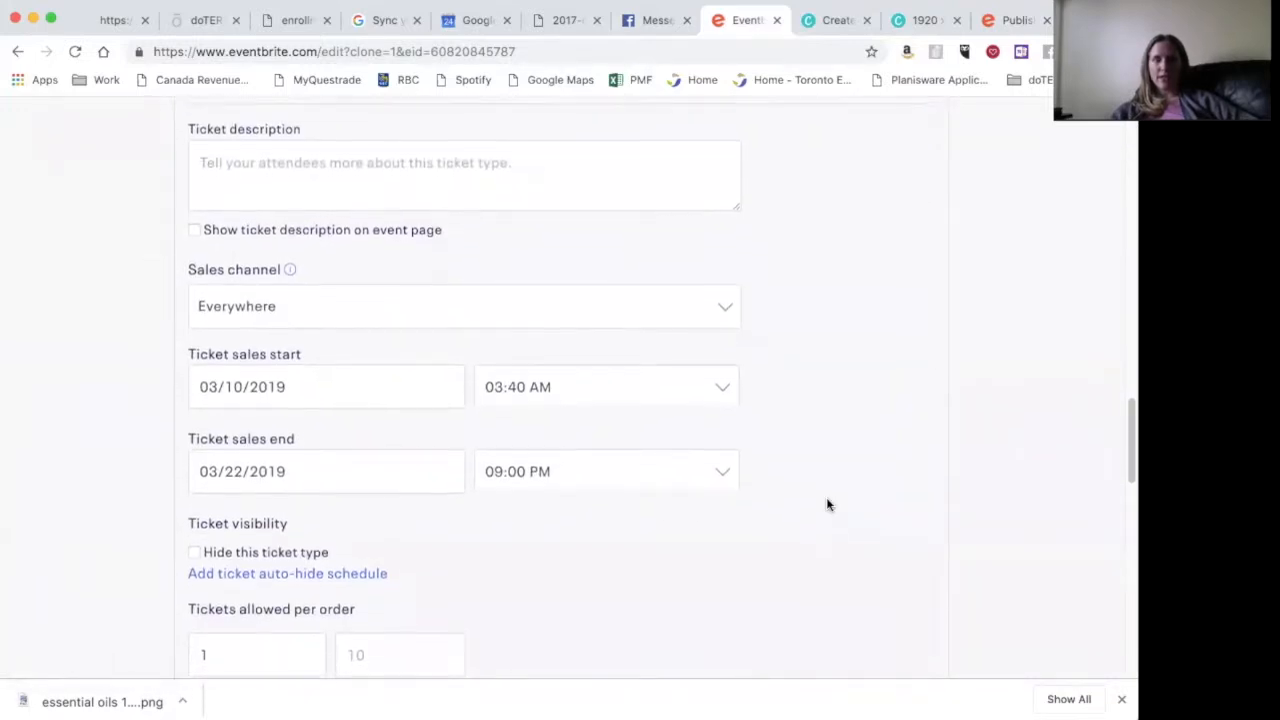
{"action": "left_click", "coordinate": [419, 389]}
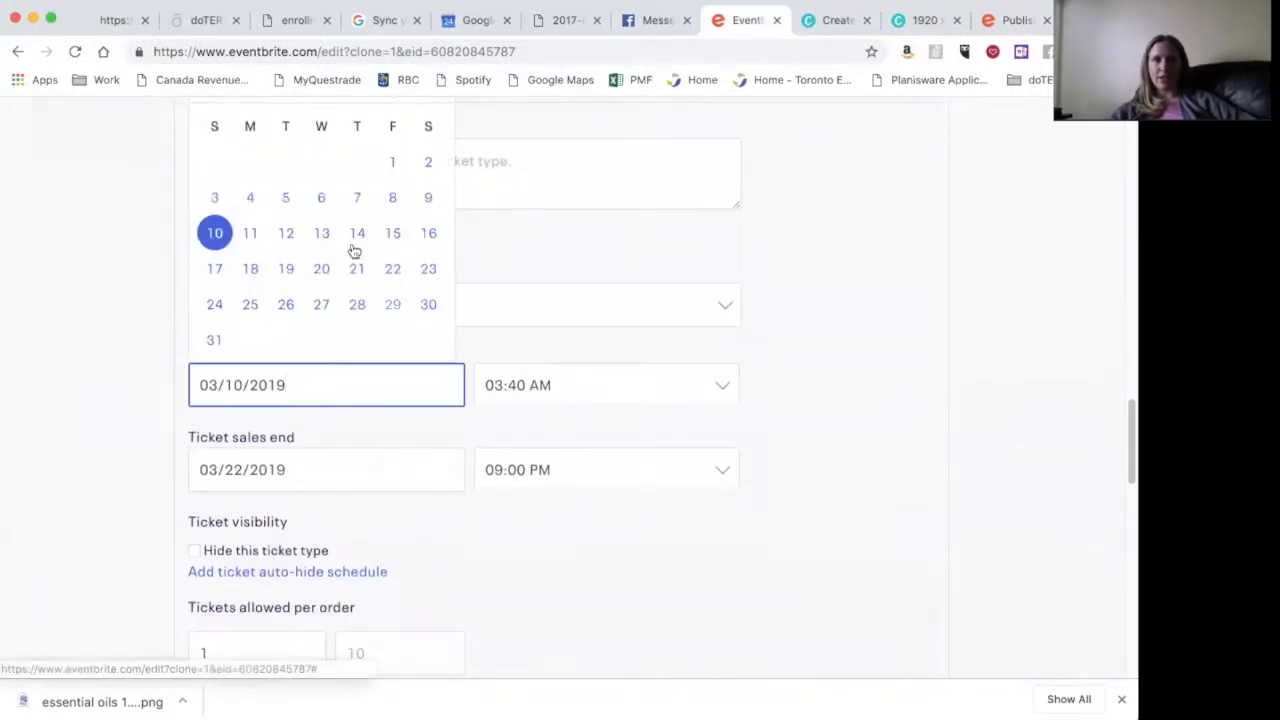
{"action": "scroll", "coordinate": [340, 305], "scroll_direction": "up", "scroll_amount": 2}
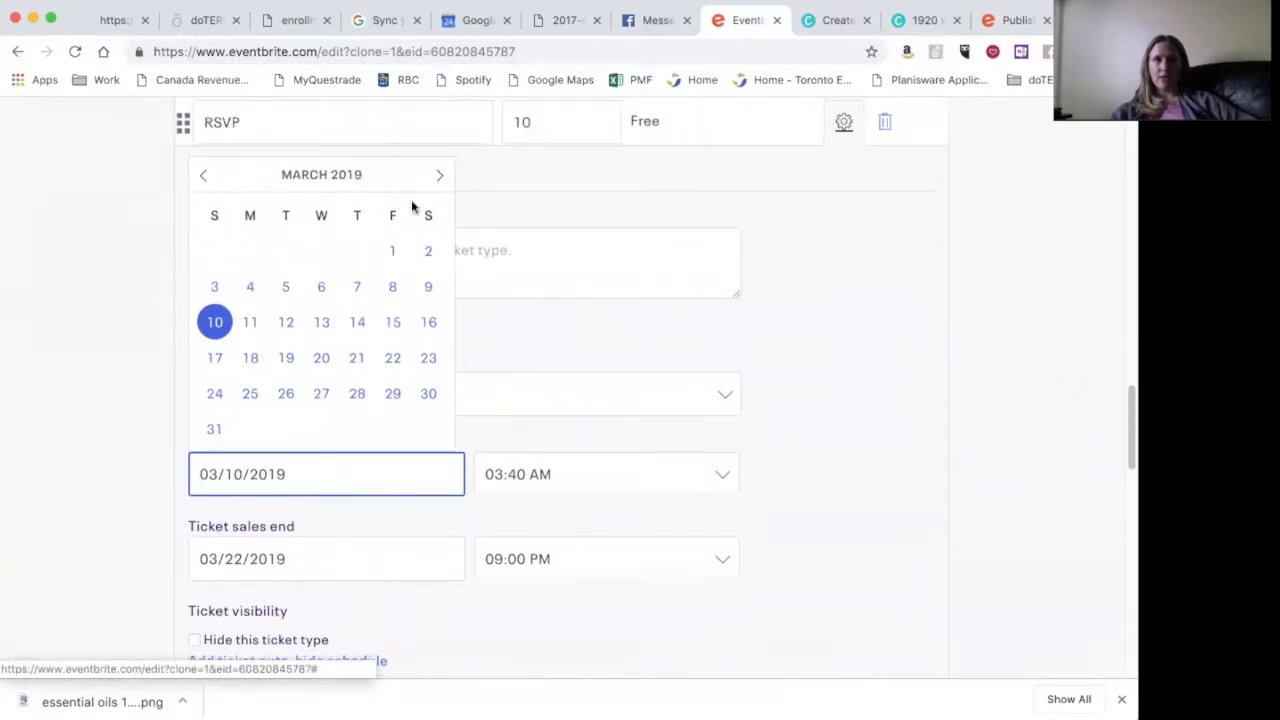
{"action": "left_click", "coordinate": [439, 175]}
{"action": "left_click", "coordinate": [322, 358]}
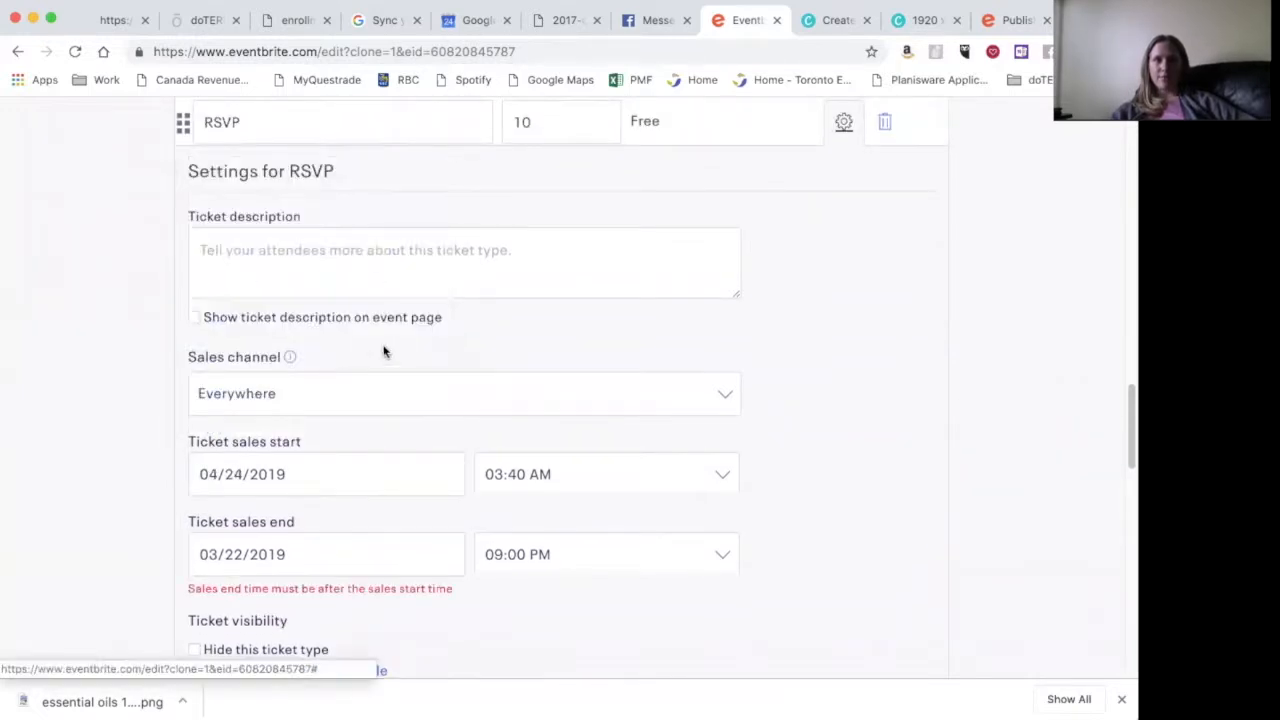
{"action": "left_click", "coordinate": [364, 562]}
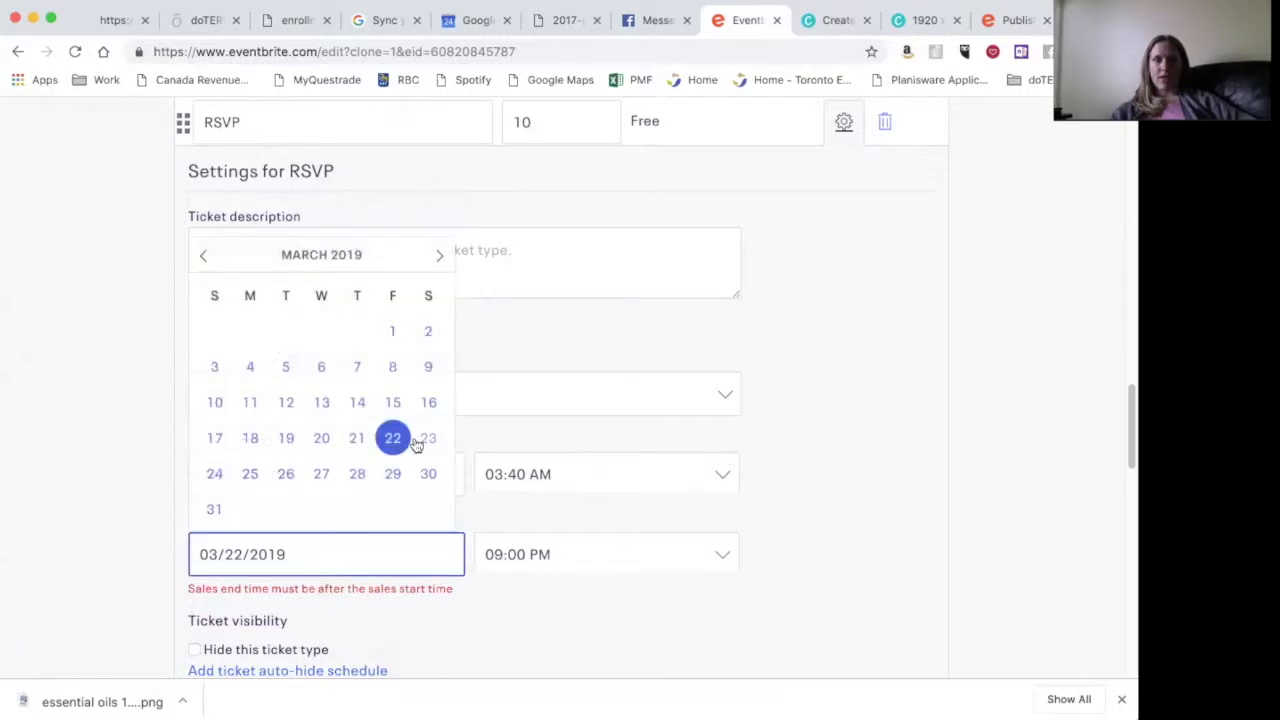
{"action": "left_click", "coordinate": [439, 255]}
{"action": "left_click", "coordinate": [393, 438]}
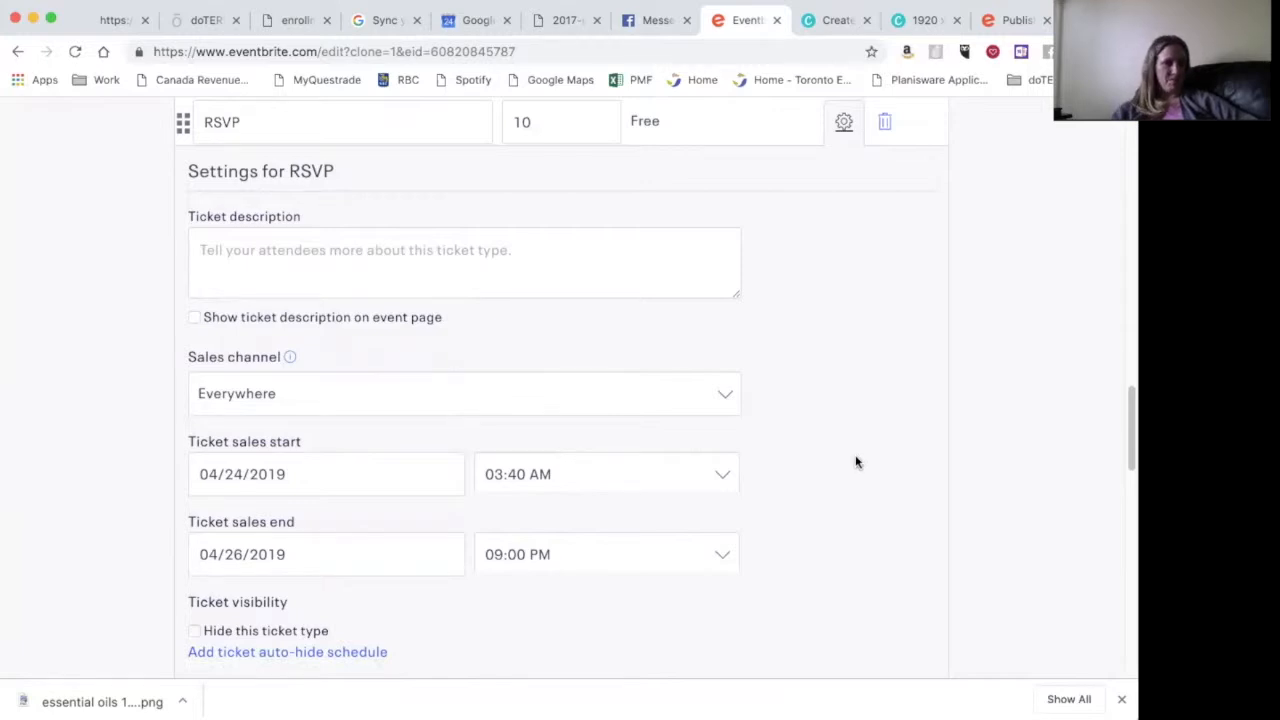
- Cap orders at a maximum of 10 tickets and save the draft
{"action": "scroll", "coordinate": [855, 462], "scroll_direction": "down", "scroll_amount": 5}
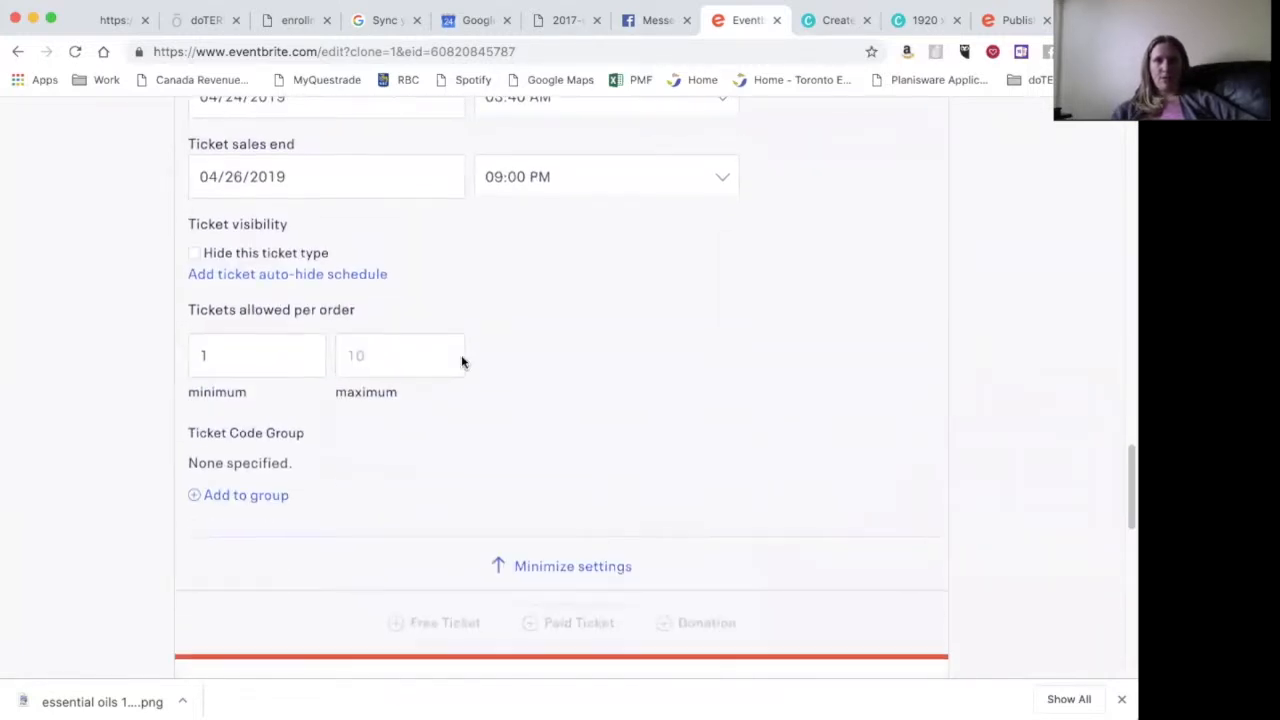
{"action": "left_click", "coordinate": [376, 361]}
{"action": "type", "text": "10"}
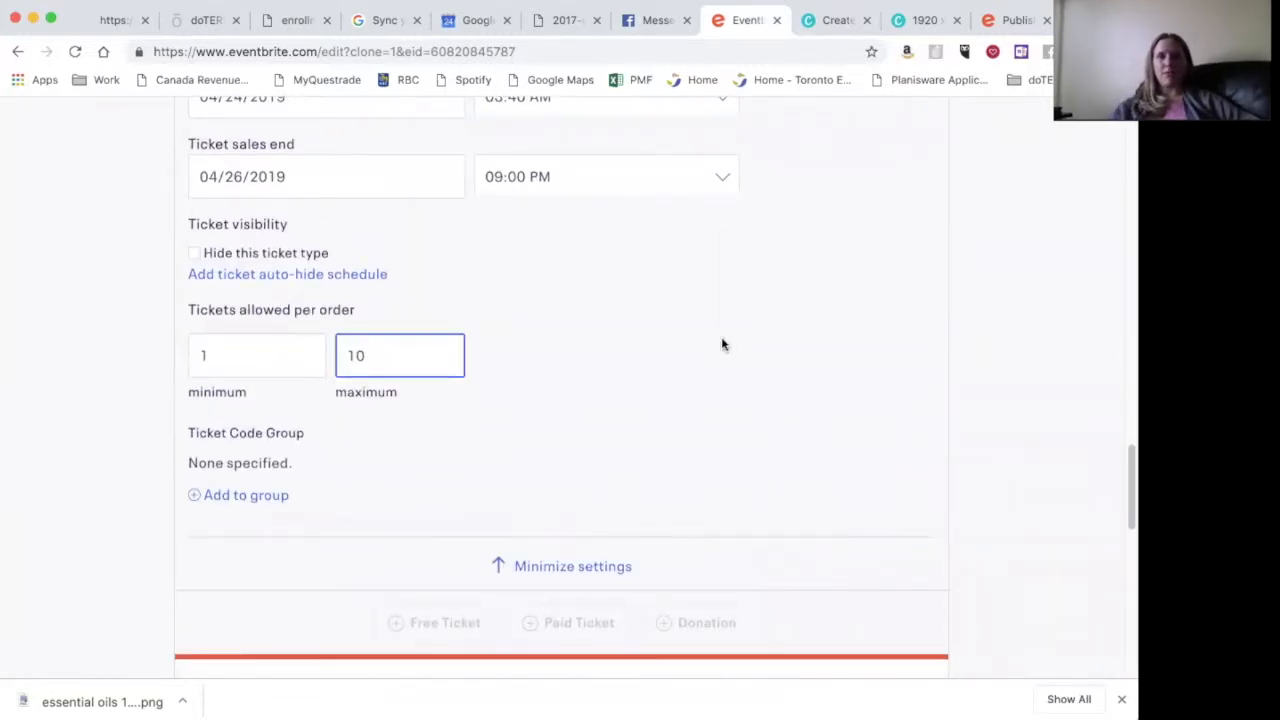
{"action": "left_click", "coordinate": [723, 343]}
{"action": "scroll", "coordinate": [723, 345], "scroll_direction": "down", "scroll_amount": 1}
{"action": "scroll", "coordinate": [722, 344], "scroll_direction": "down", "scroll_amount": 10}
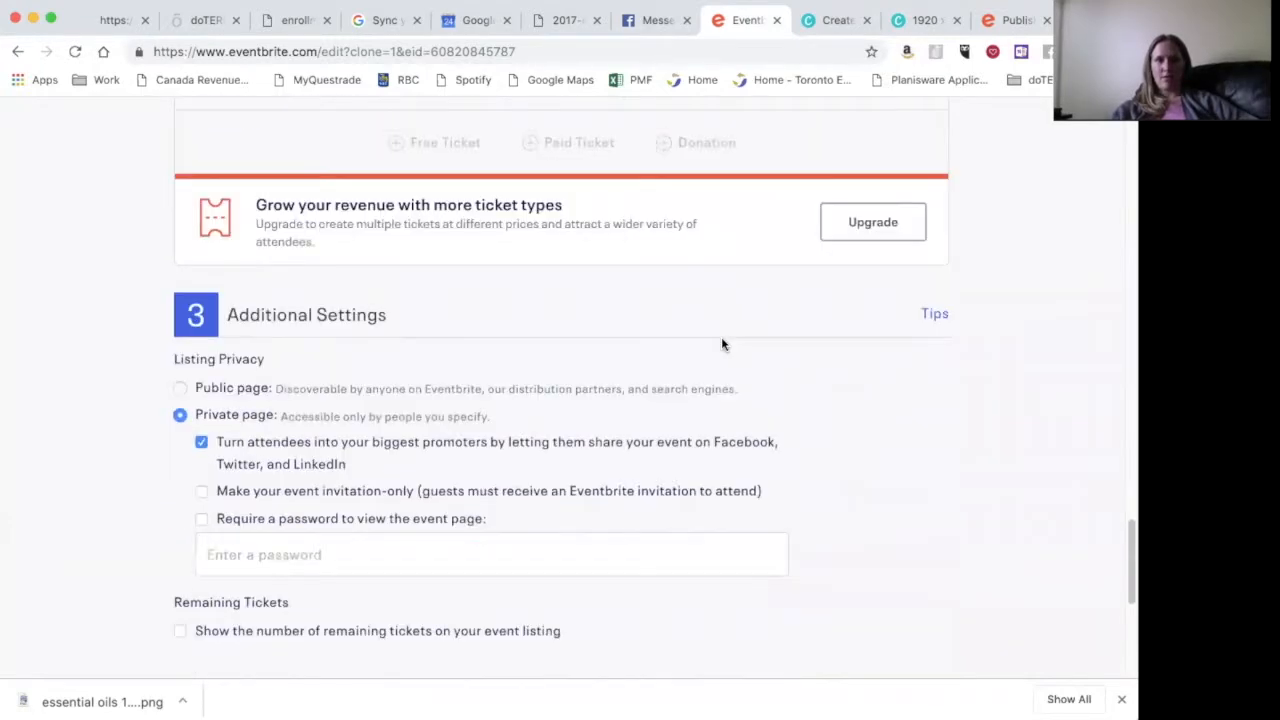
{"action": "scroll", "coordinate": [723, 344], "scroll_direction": "down", "scroll_amount": 1}
{"action": "left_click", "coordinate": [482, 550]}
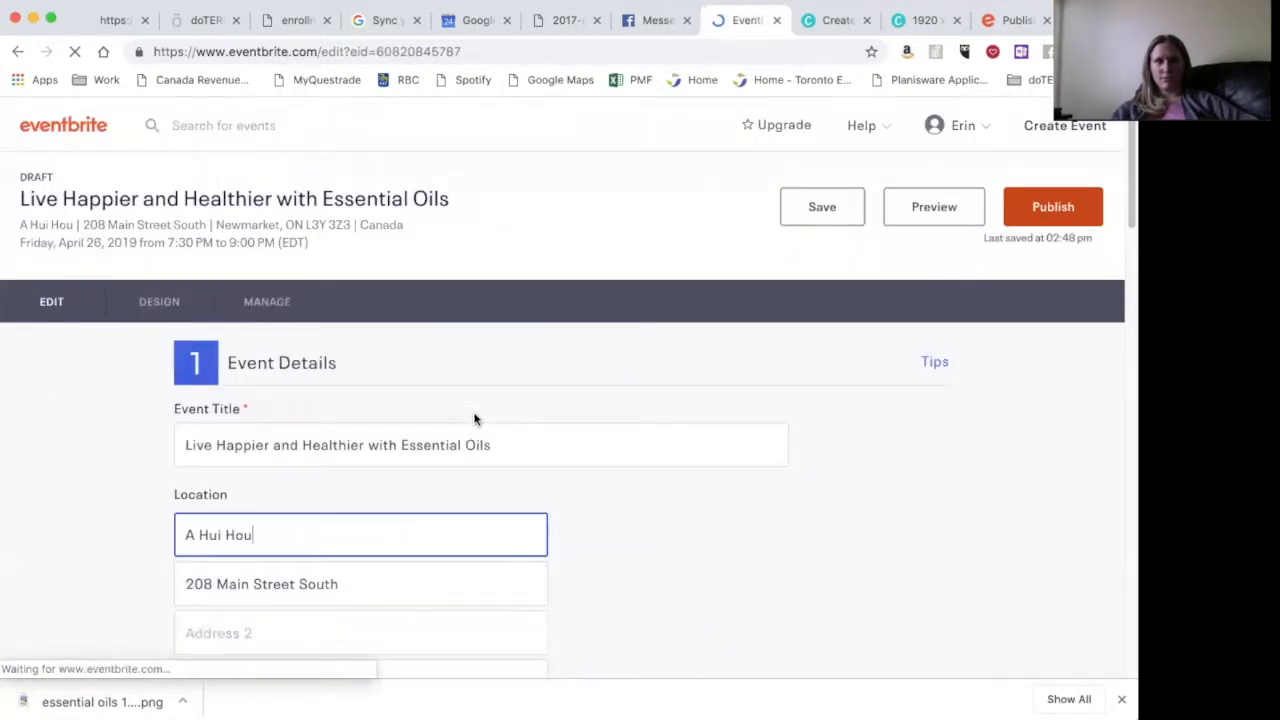
- Review the event details and publish 'Live Happier and Healthier with Essential Oils' live
{"action": "scroll", "coordinate": [475, 419], "scroll_direction": "down", "scroll_amount": 5}
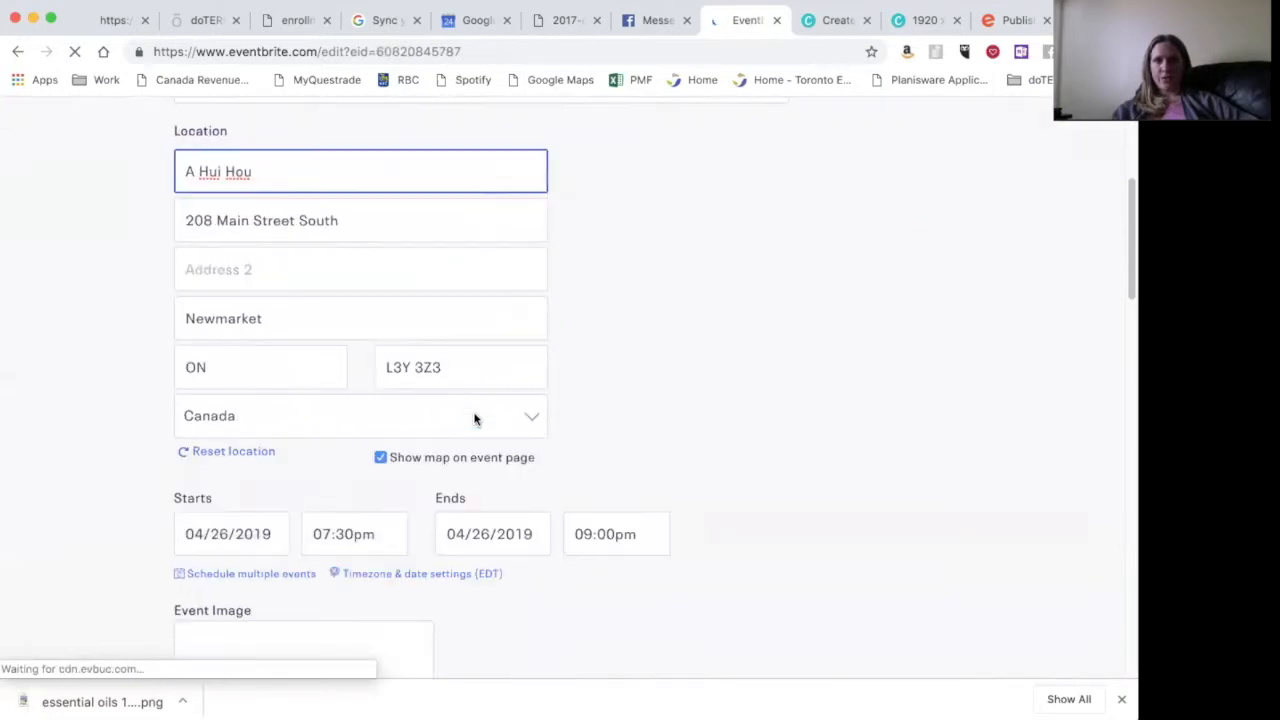
{"action": "scroll", "coordinate": [475, 419], "scroll_direction": "down", "scroll_amount": 5}
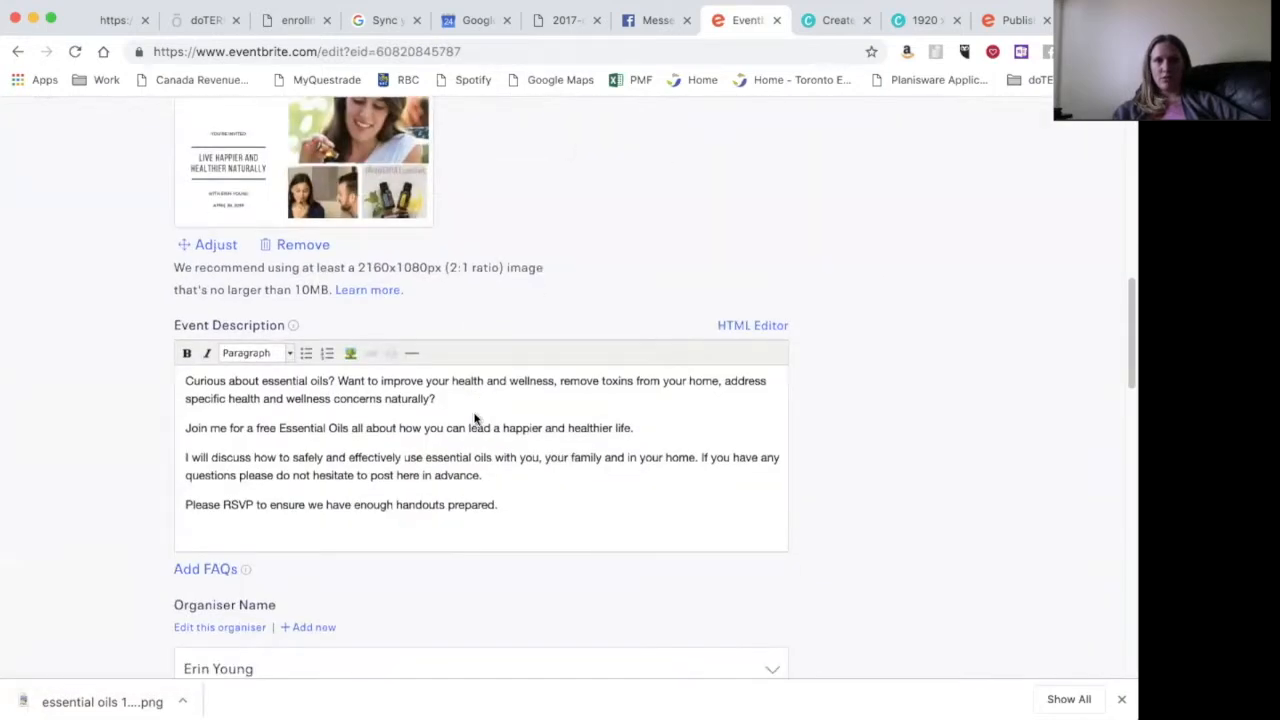
{"action": "scroll", "coordinate": [475, 419], "scroll_direction": "up", "scroll_amount": 10}
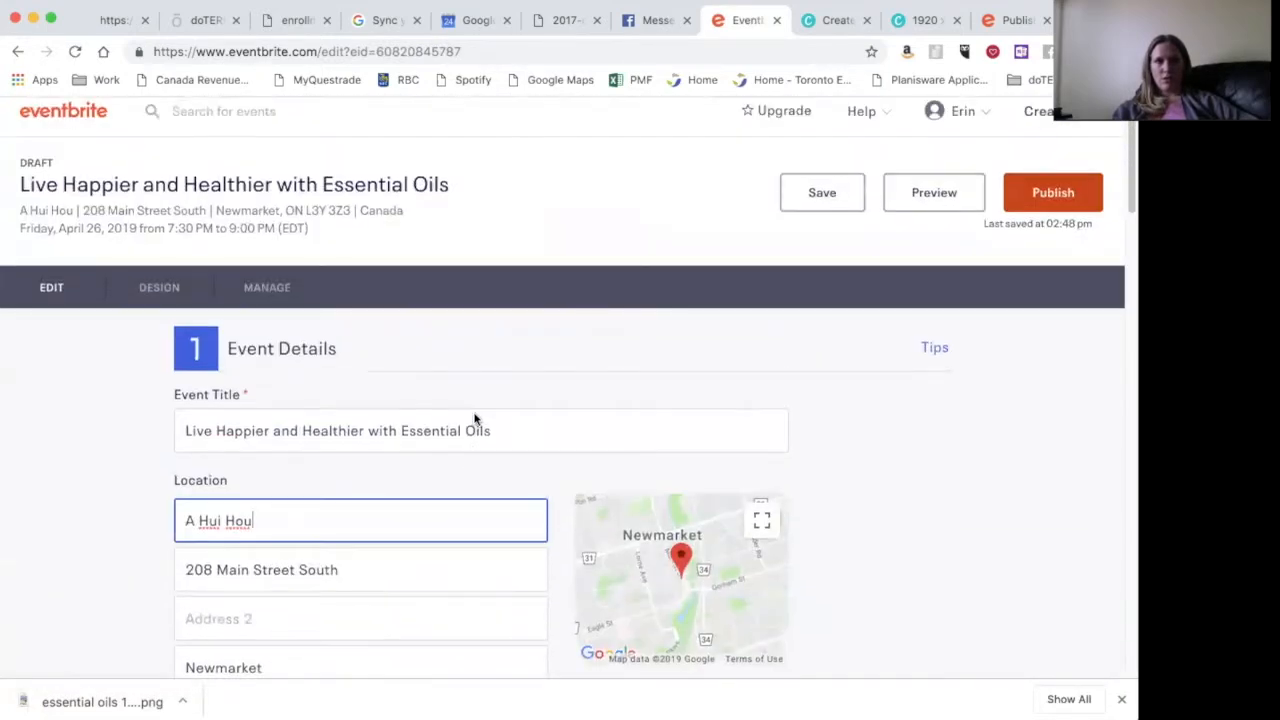
{"action": "scroll", "coordinate": [475, 419], "scroll_direction": "up", "scroll_amount": 1}
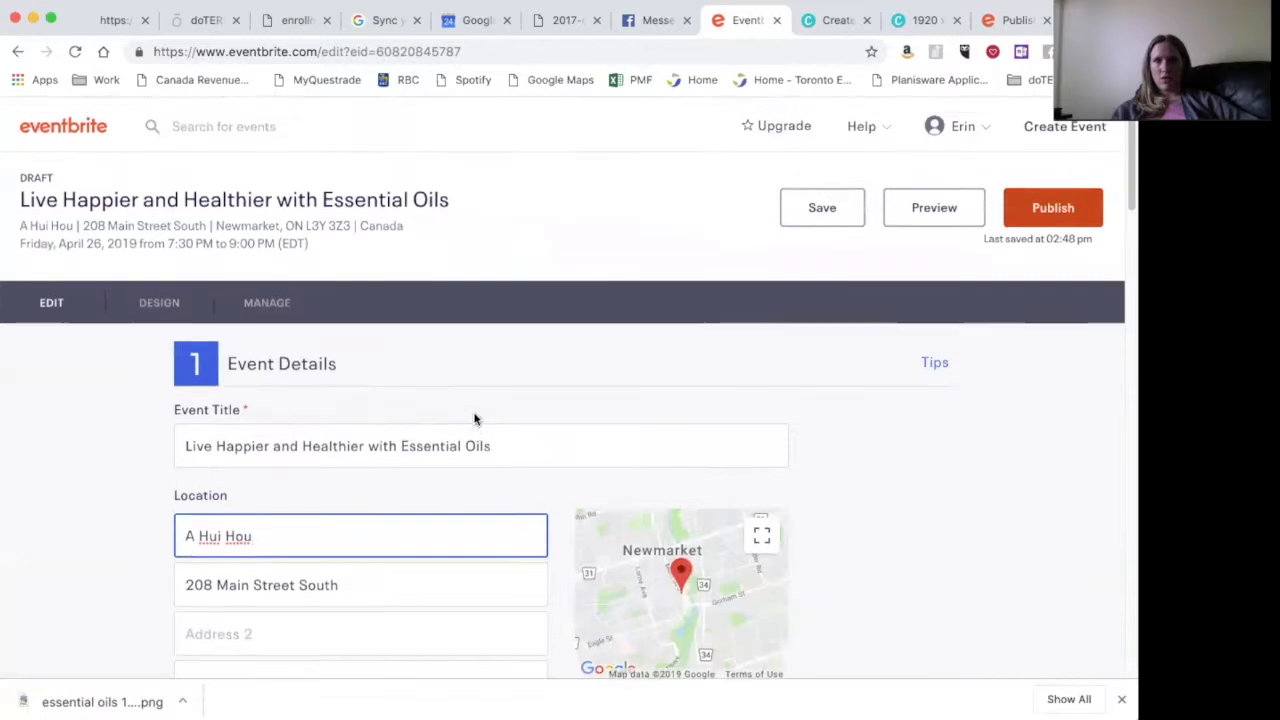
{"action": "left_click", "coordinate": [1045, 213]}
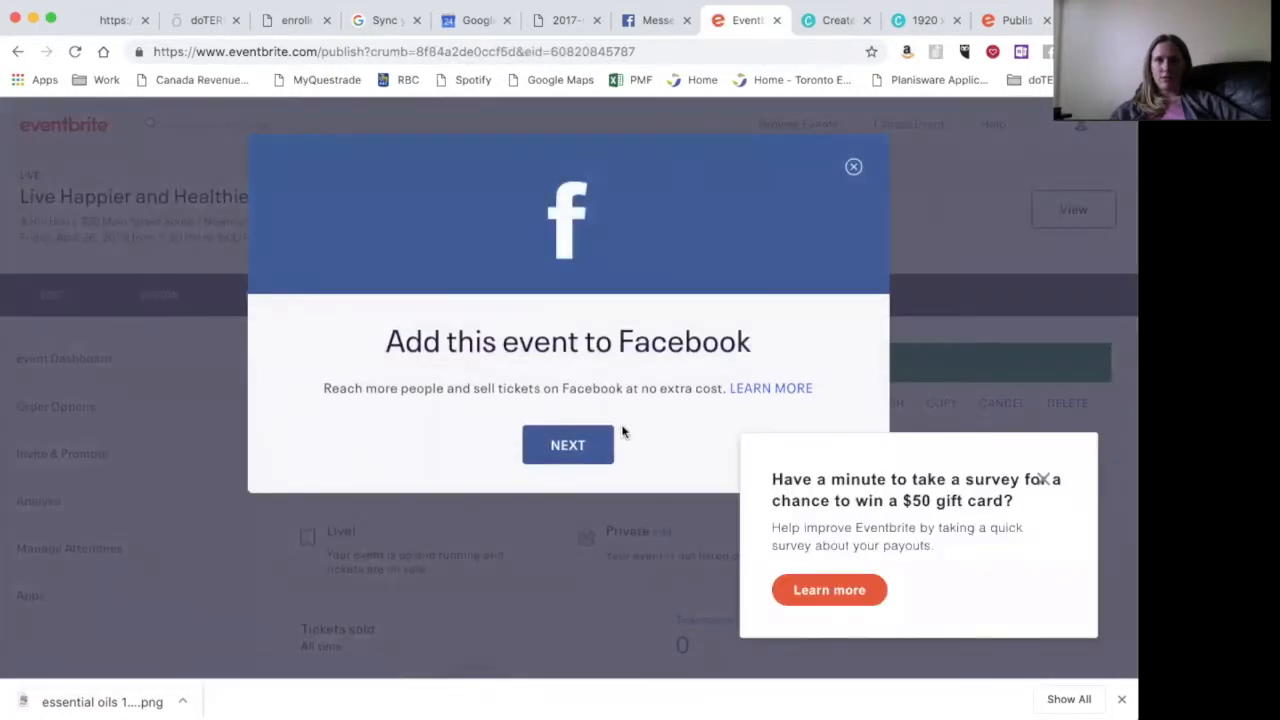
- Dismiss the survey, review the details, accept the privacy terms and add the event to Facebook
{"action": "left_click", "coordinate": [1041, 477]}
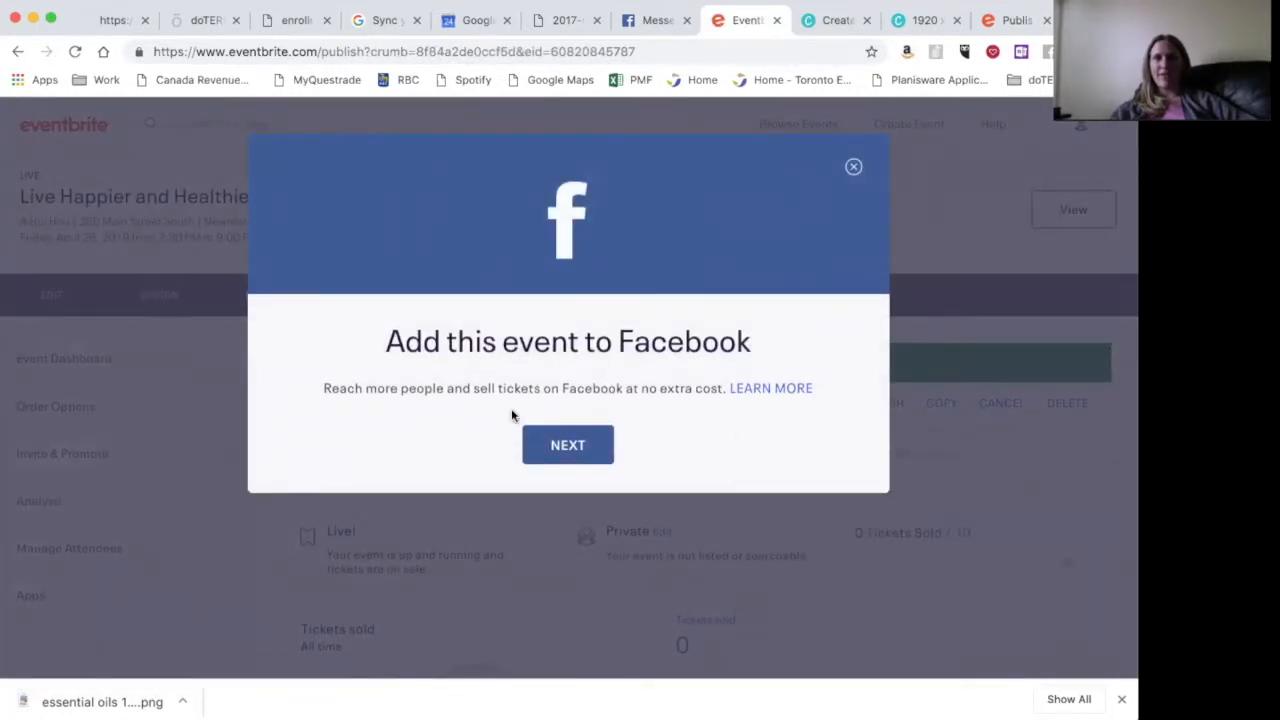
{"action": "left_click", "coordinate": [578, 448]}
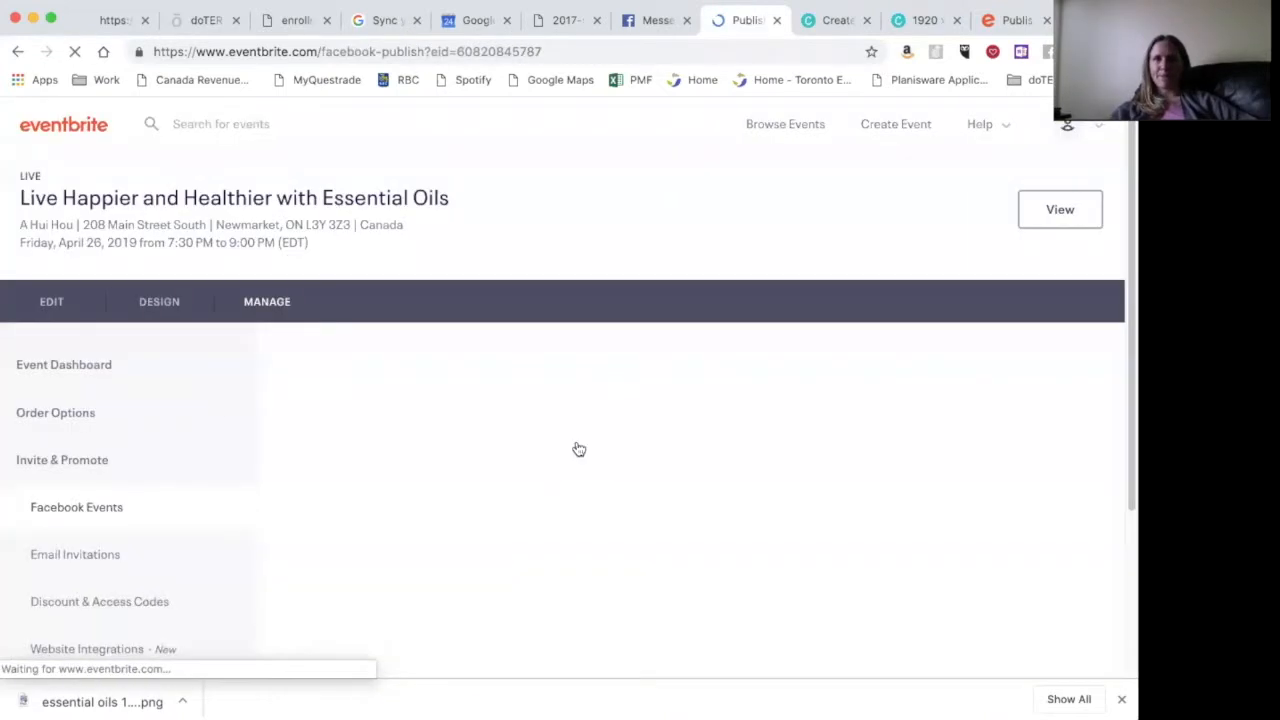
{"action": "scroll", "coordinate": [578, 448], "scroll_direction": "down", "scroll_amount": 5}
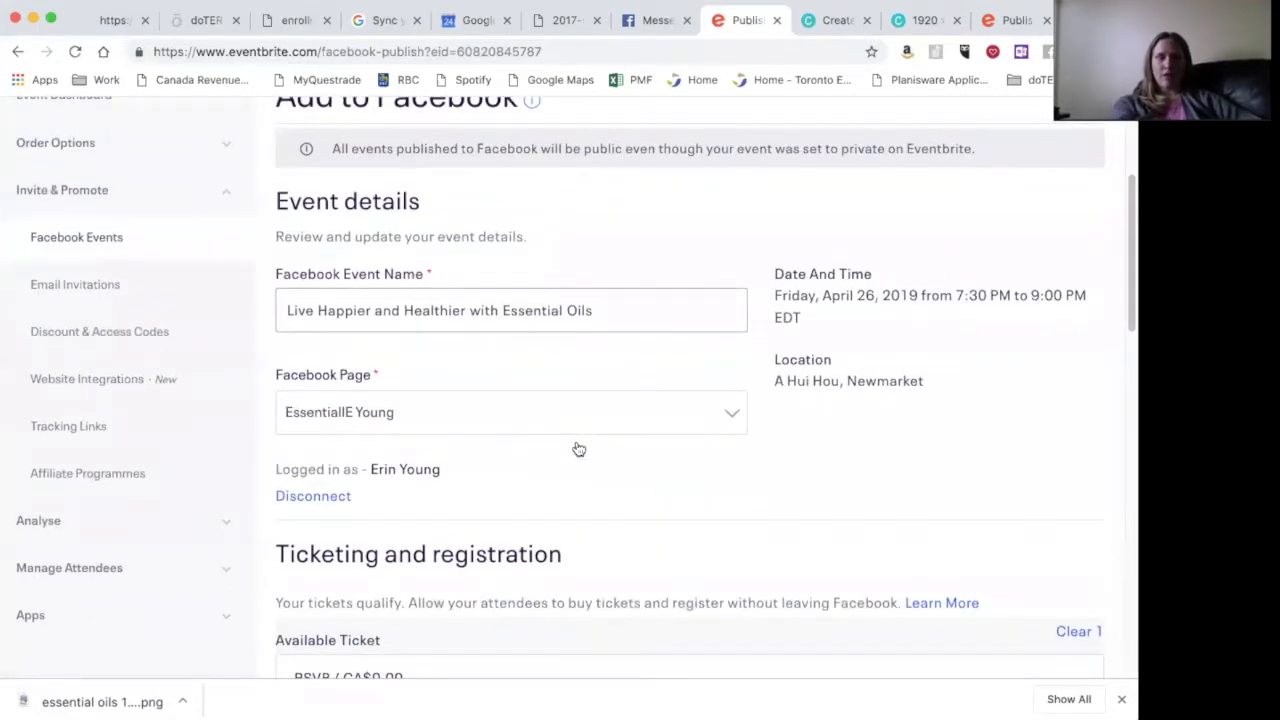
{"action": "scroll", "coordinate": [680, 311], "scroll_direction": "down", "scroll_amount": 9}
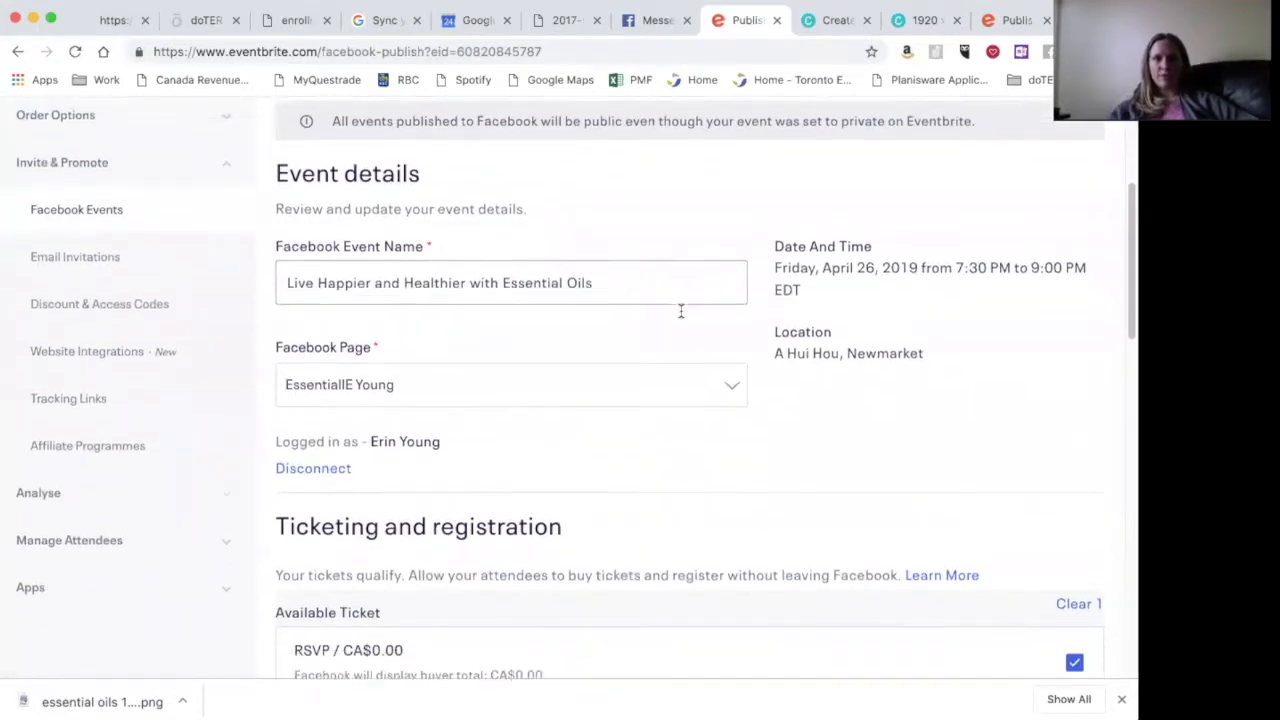
{"action": "scroll", "coordinate": [681, 314], "scroll_direction": "down", "scroll_amount": 10}
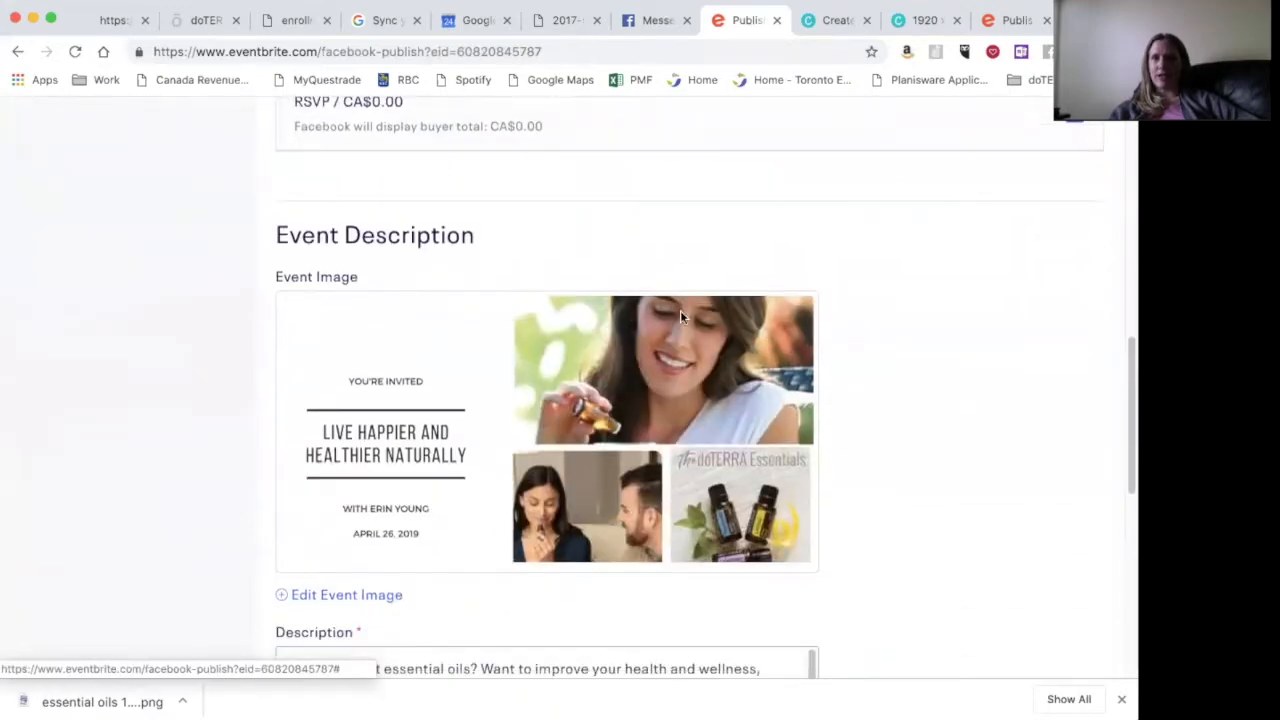
{"action": "scroll", "coordinate": [611, 456], "scroll_direction": "down", "scroll_amount": 2}
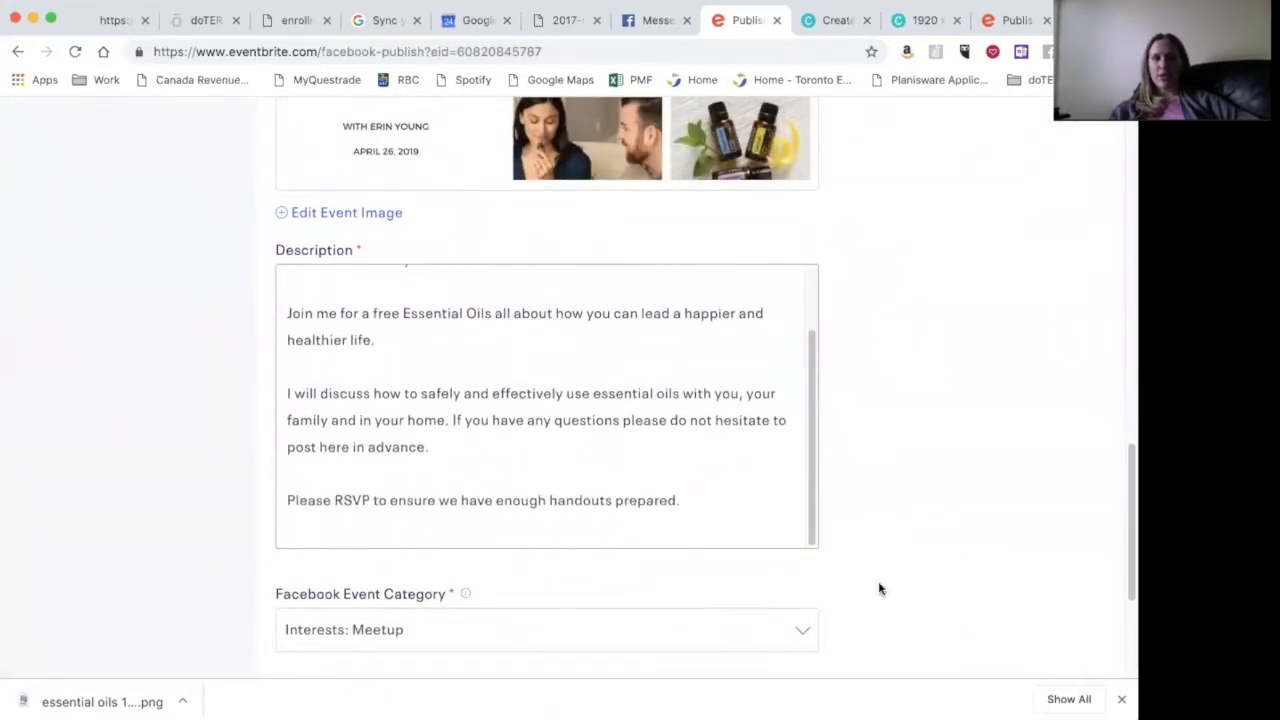
{"action": "scroll", "coordinate": [880, 589], "scroll_direction": "down", "scroll_amount": 5}
{"action": "left_click", "coordinate": [285, 447]}
{"action": "left_click", "coordinate": [398, 535]}
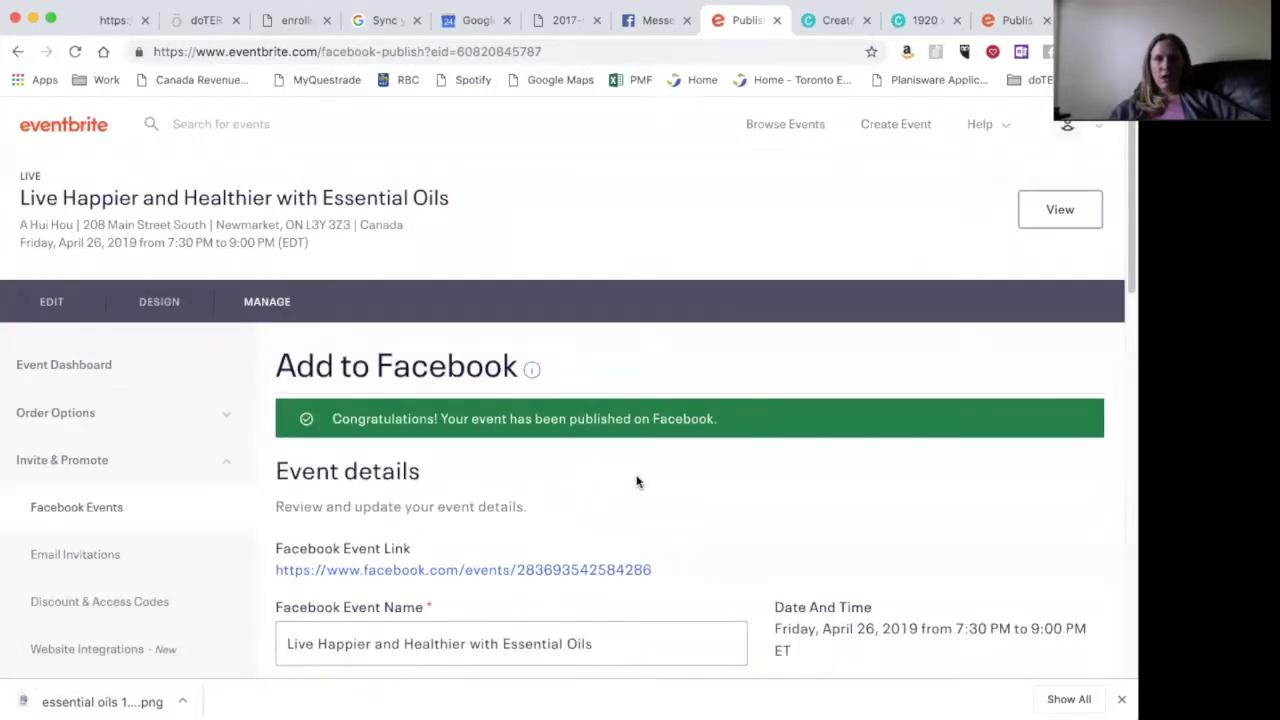
- Review the Facebook listing's description and Interests: Meetup category, then open a new browser tab
{"action": "scroll", "coordinate": [685, 482], "scroll_direction": "down", "scroll_amount": 2}
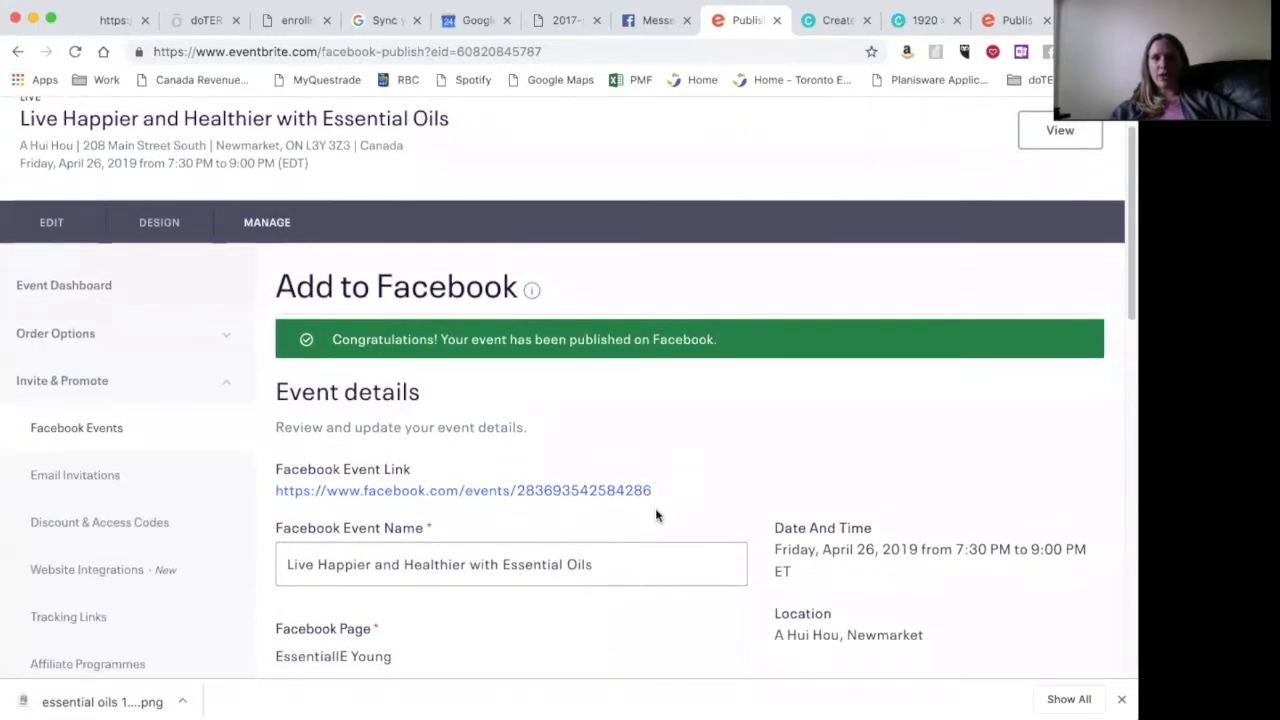
{"action": "scroll", "coordinate": [771, 476], "scroll_direction": "down", "scroll_amount": 5}
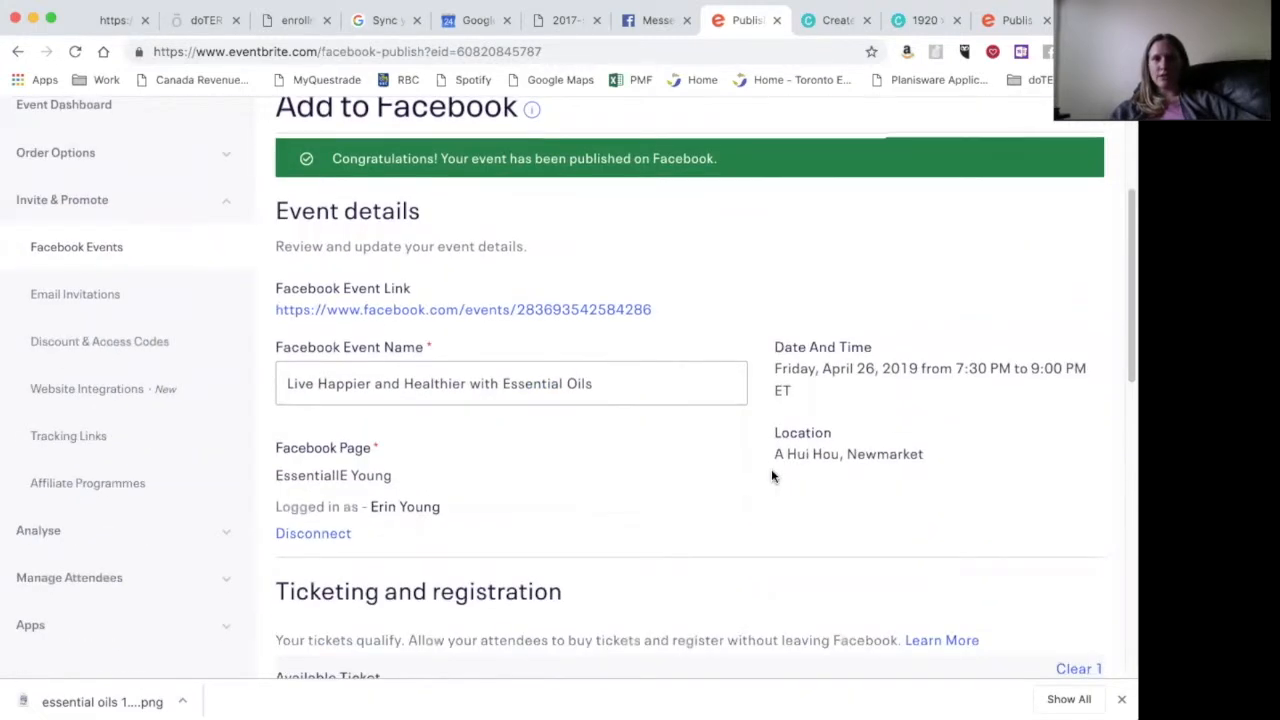
{"action": "scroll", "coordinate": [771, 476], "scroll_direction": "down", "scroll_amount": 5}
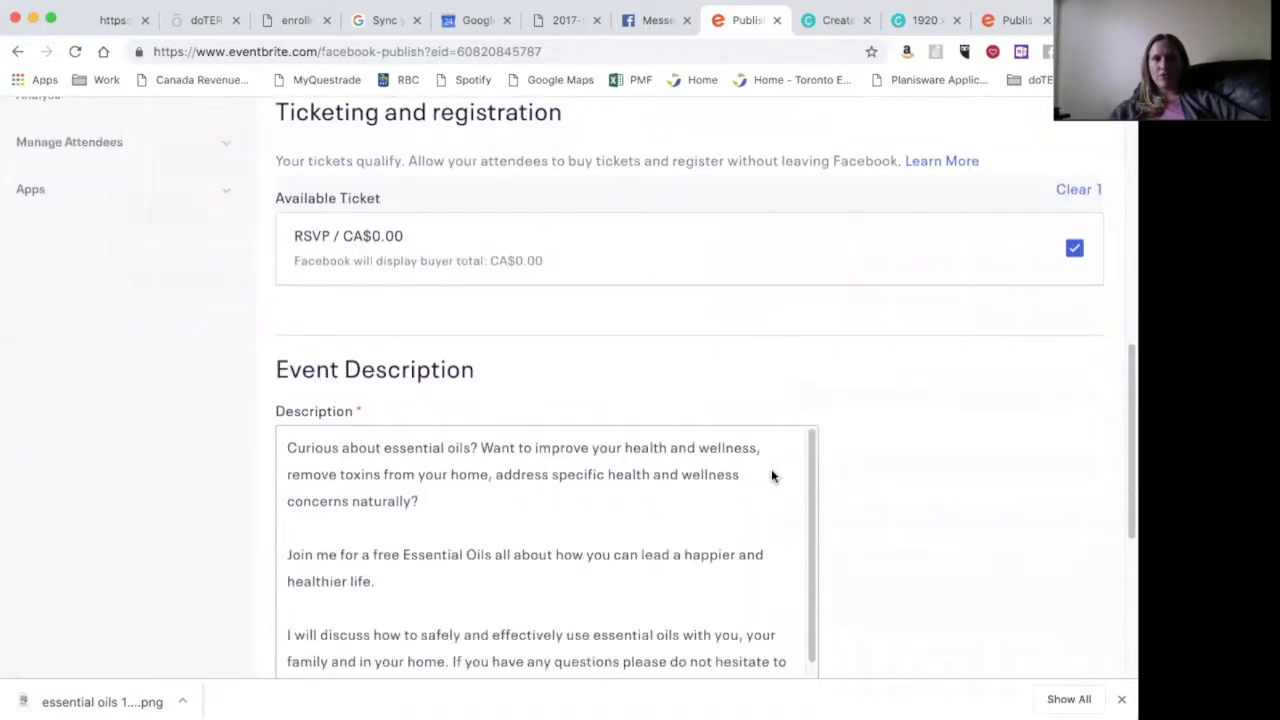
{"action": "scroll", "coordinate": [884, 501], "scroll_direction": "down", "scroll_amount": 5}
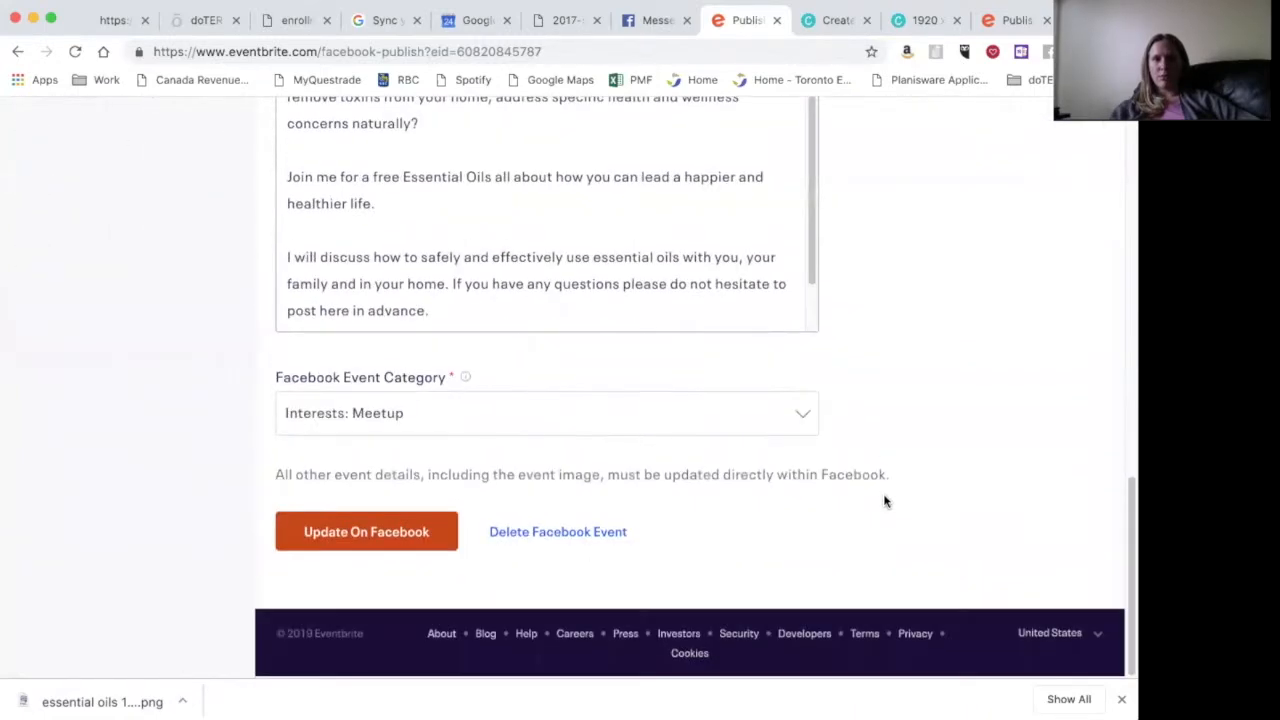
{"action": "scroll", "coordinate": [884, 501], "scroll_direction": "up", "scroll_amount": 8}
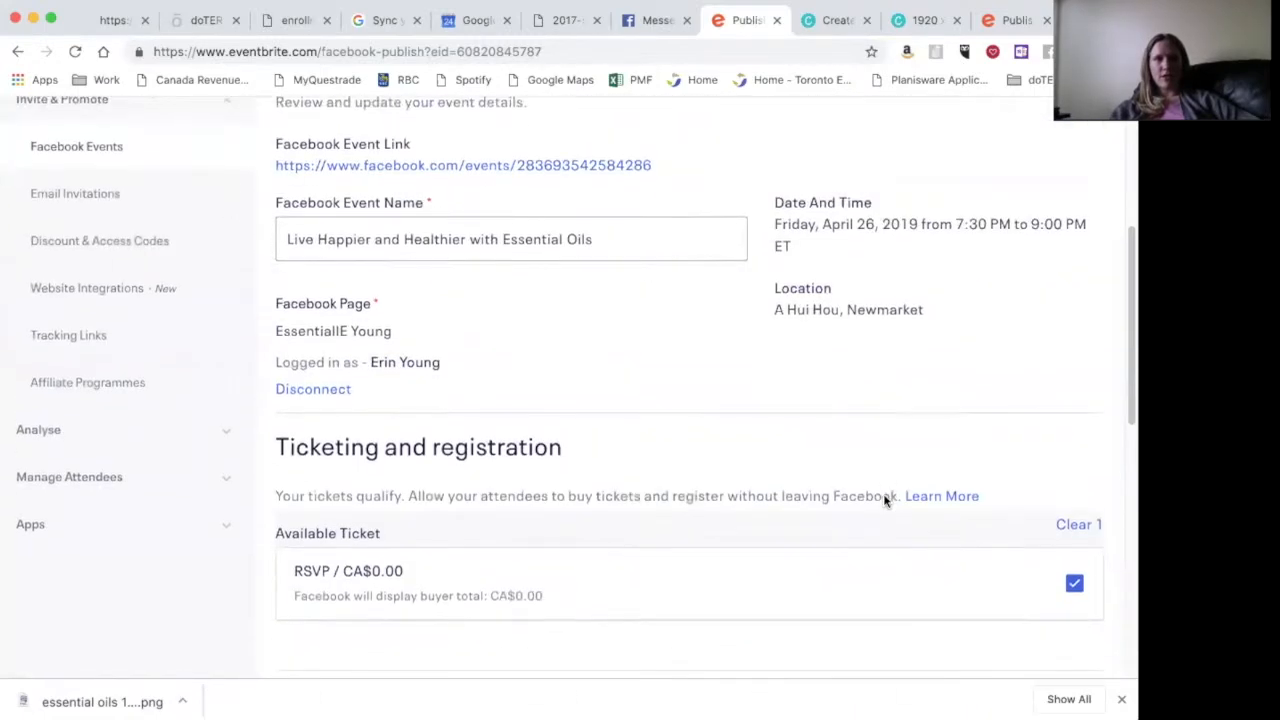
{"action": "scroll", "coordinate": [884, 501], "scroll_direction": "down", "scroll_amount": 5}
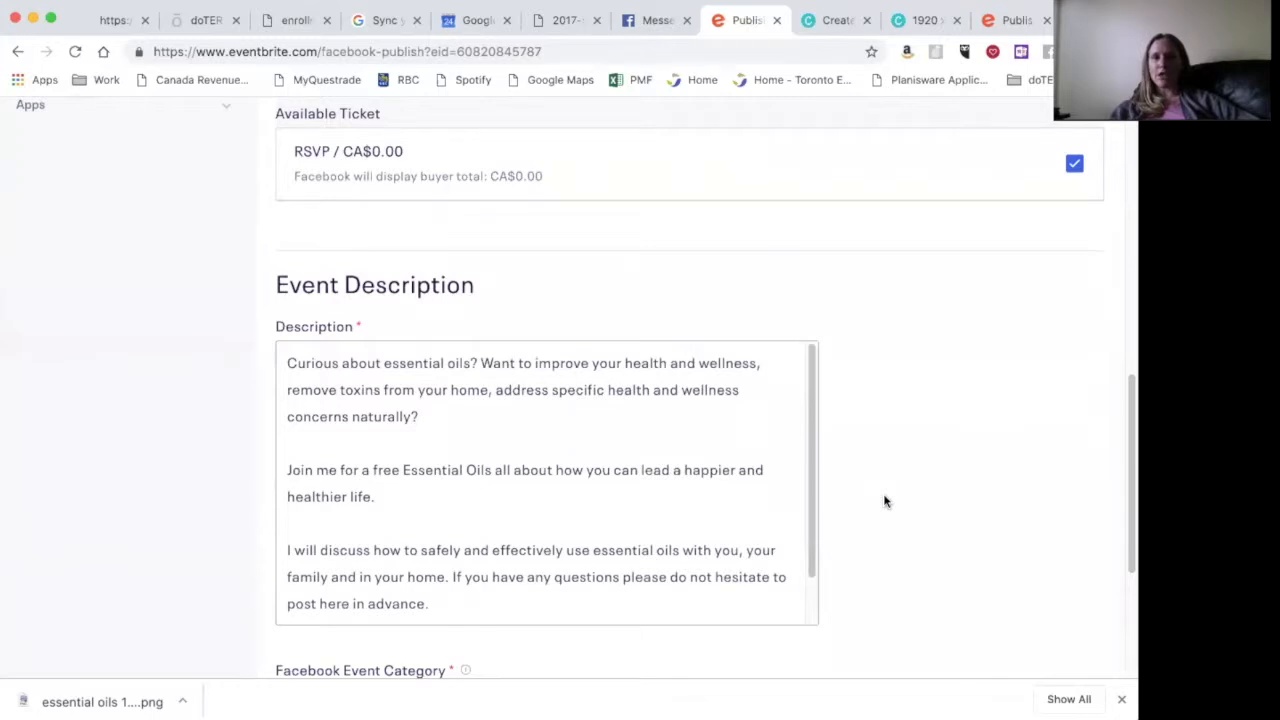
{"action": "scroll", "coordinate": [887, 495], "scroll_direction": "down", "scroll_amount": 2}
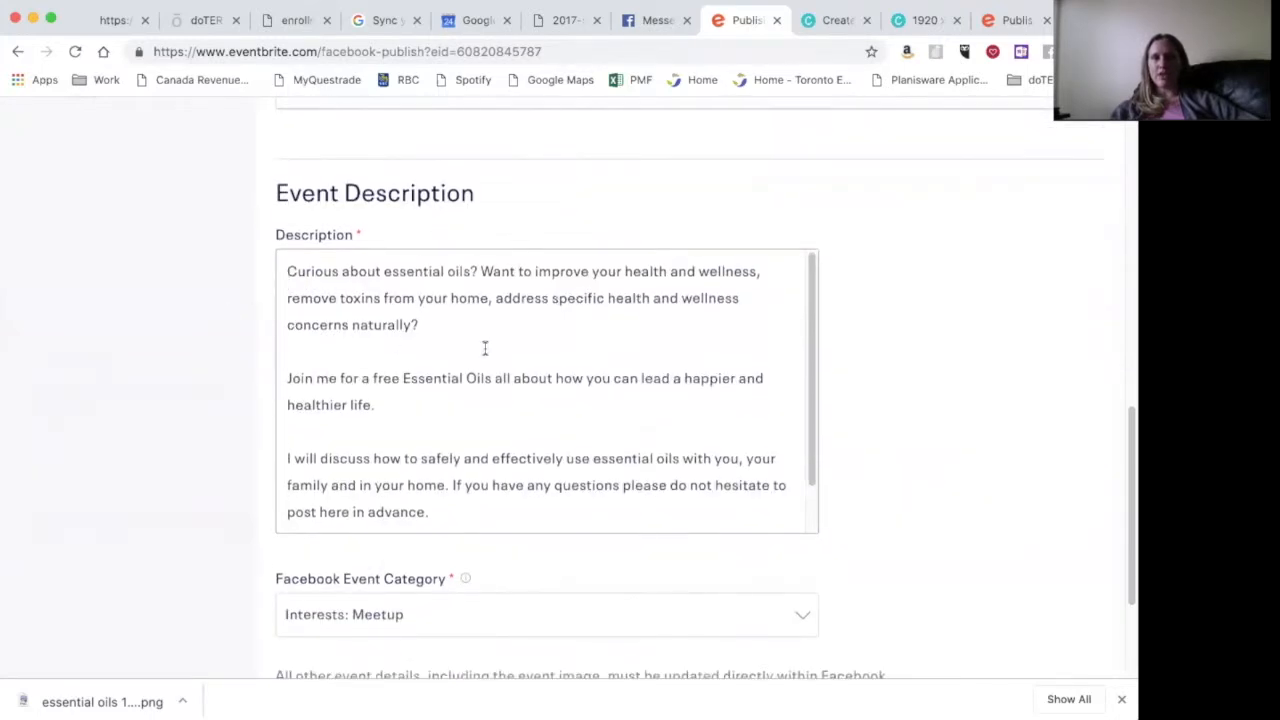
{"action": "scroll", "coordinate": [484, 347], "scroll_direction": "down", "scroll_amount": 1}
{"action": "scroll", "coordinate": [829, 434], "scroll_direction": "down", "scroll_amount": 3}
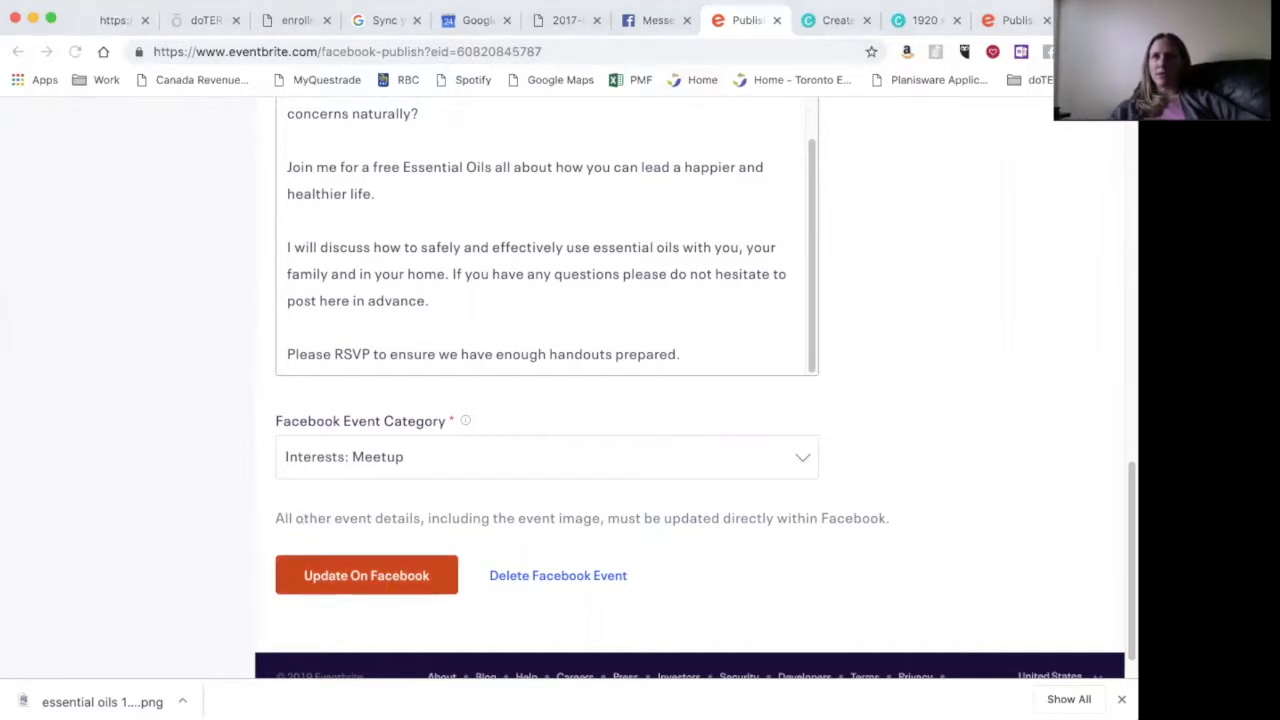
{"action": "key", "text": "super+t"}
- Go to Facebook and open the essential-oils business page from the Shortcuts list
{"action": "type", "text": "fa"}
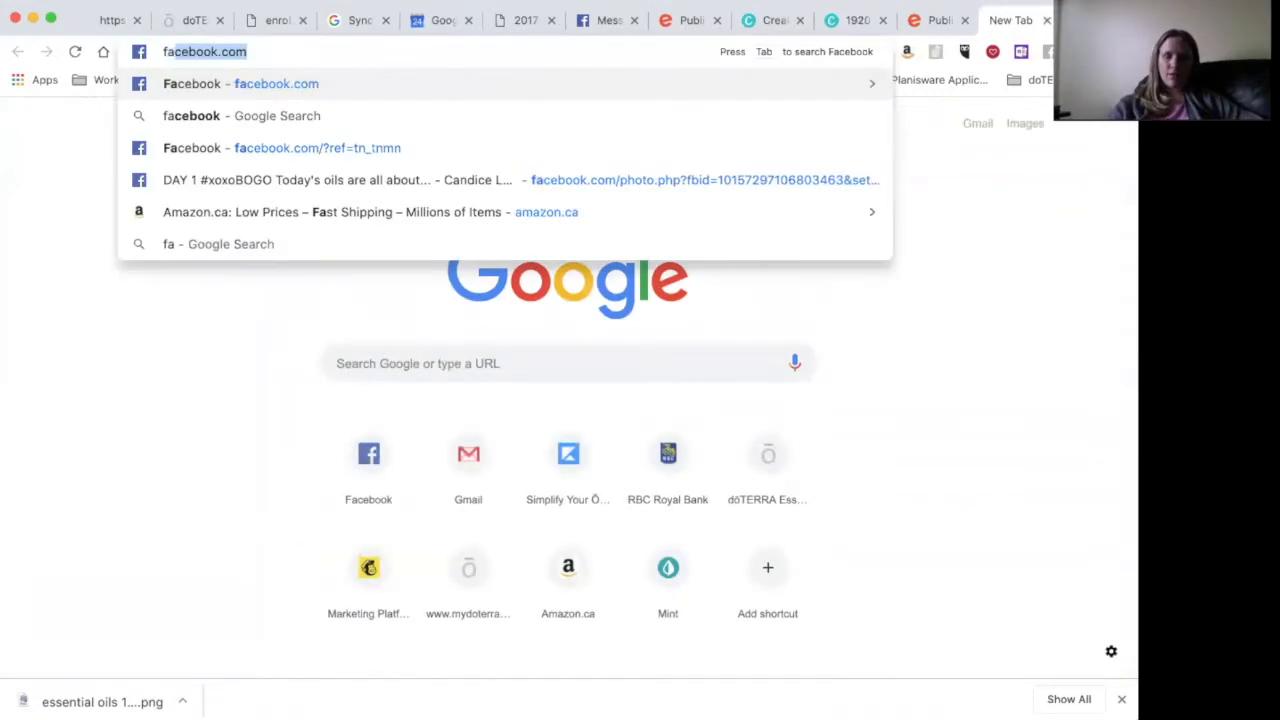
{"action": "key", "text": "Return"}
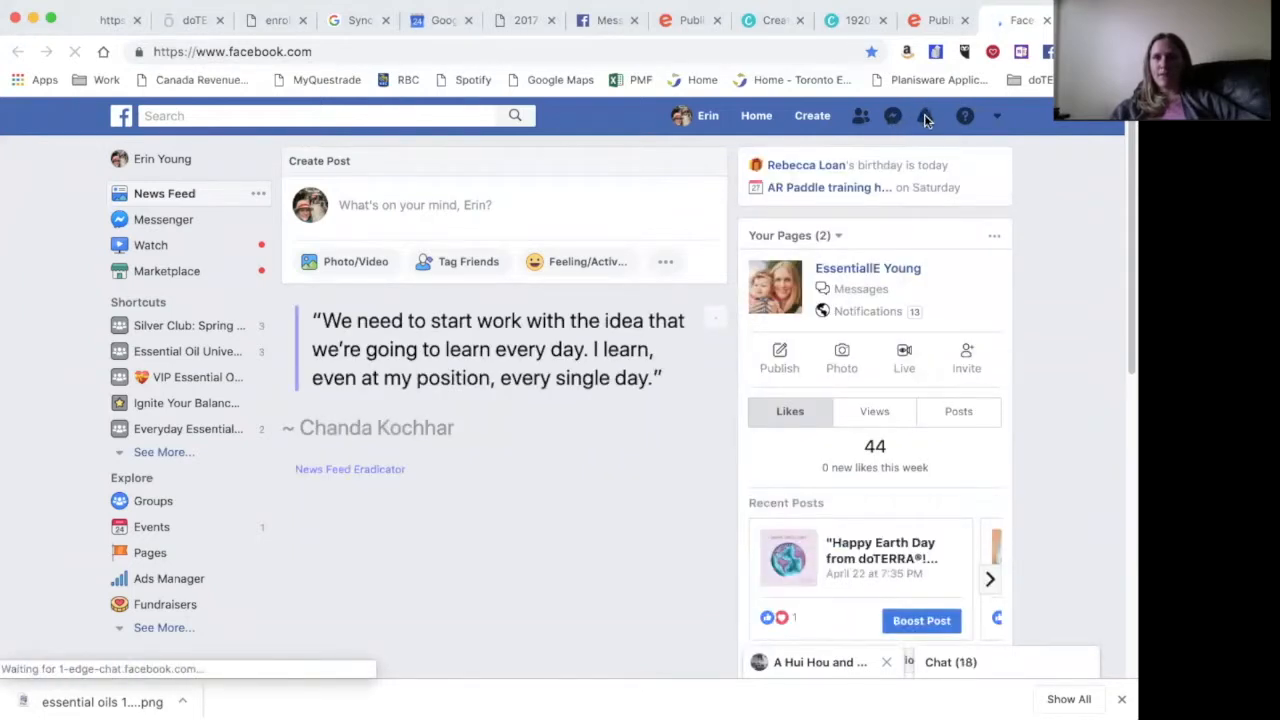
{"action": "left_click", "coordinate": [152, 455]}
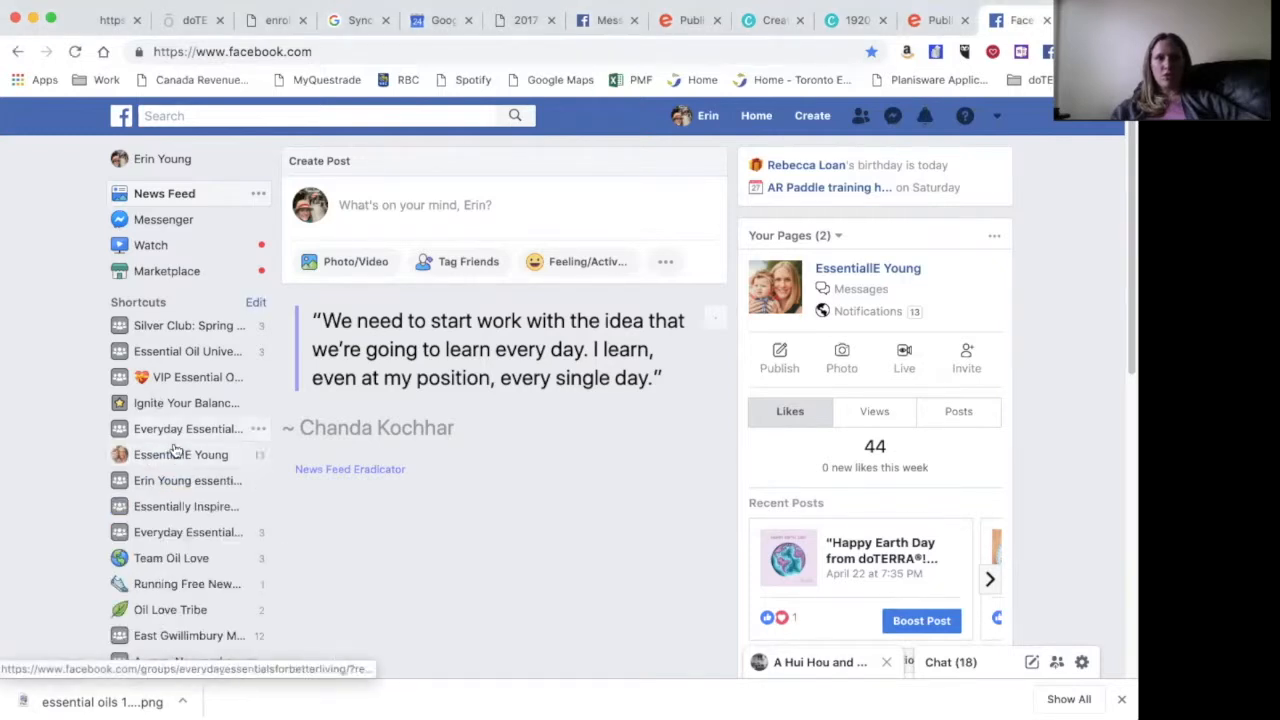
{"action": "left_click", "coordinate": [174, 453]}
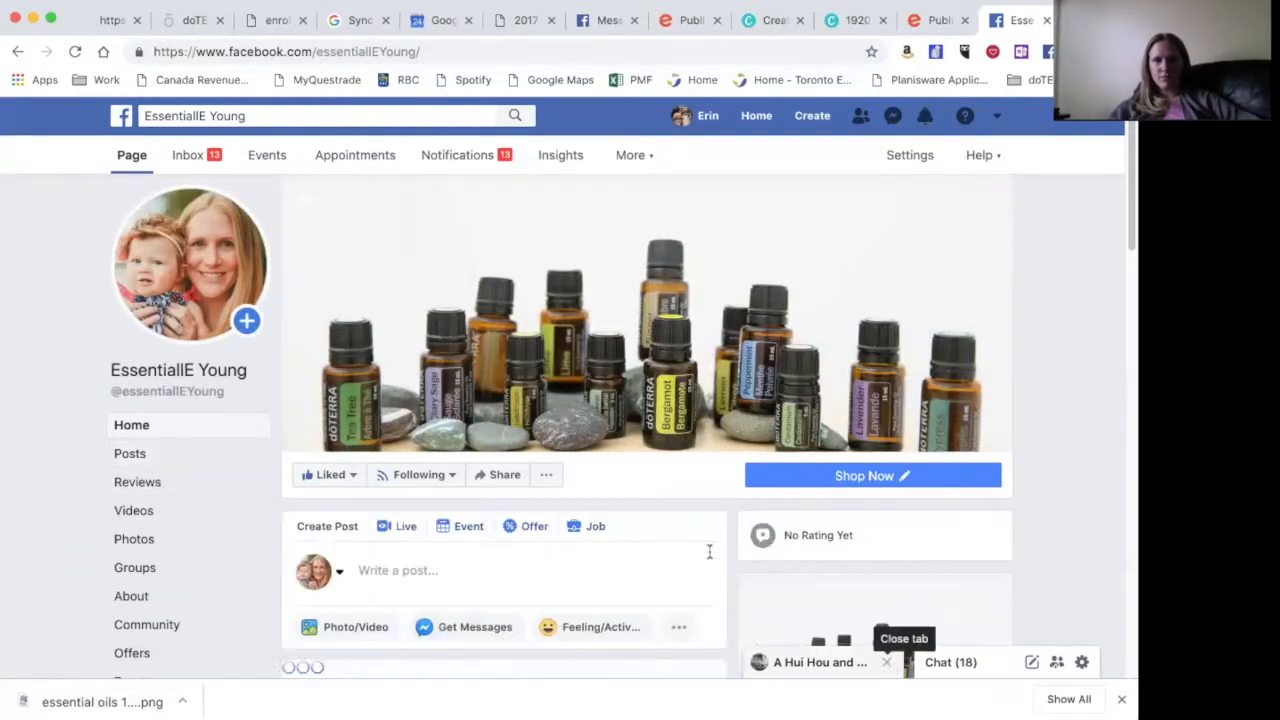
{"action": "scroll", "coordinate": [709, 551], "scroll_direction": "down", "scroll_amount": 5}
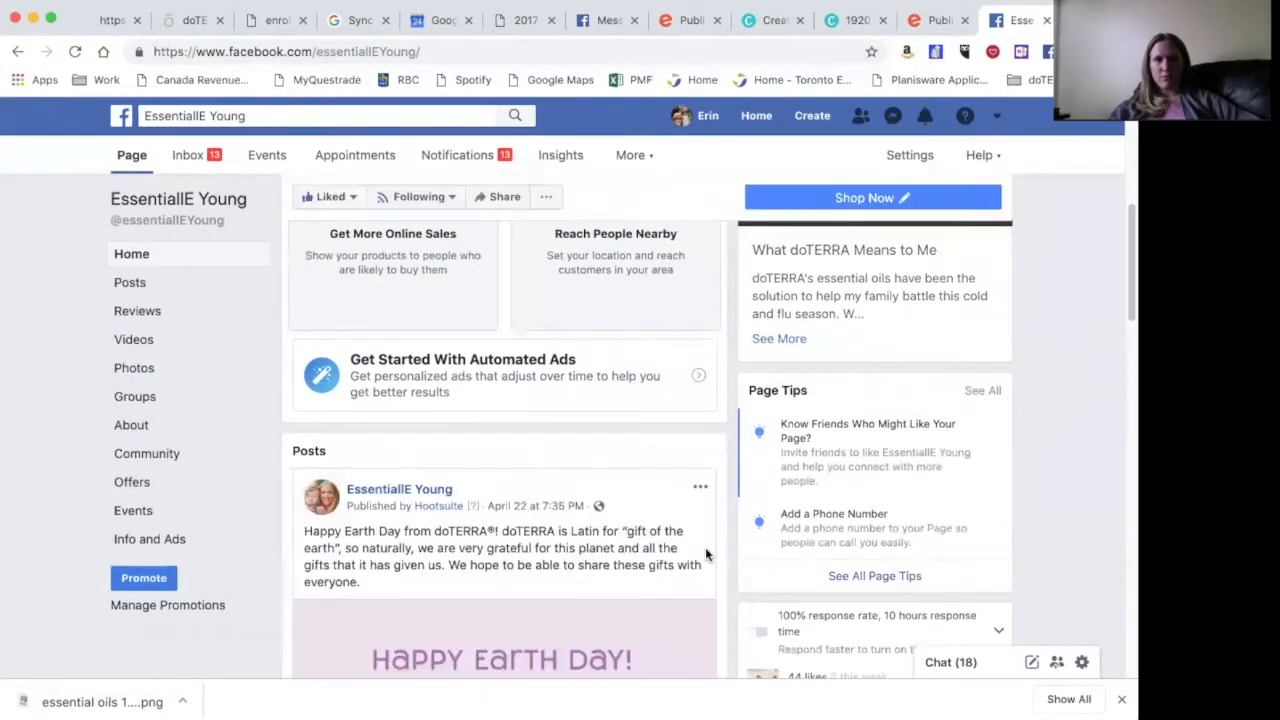
{"action": "scroll", "coordinate": [705, 555], "scroll_direction": "up", "scroll_amount": 4}
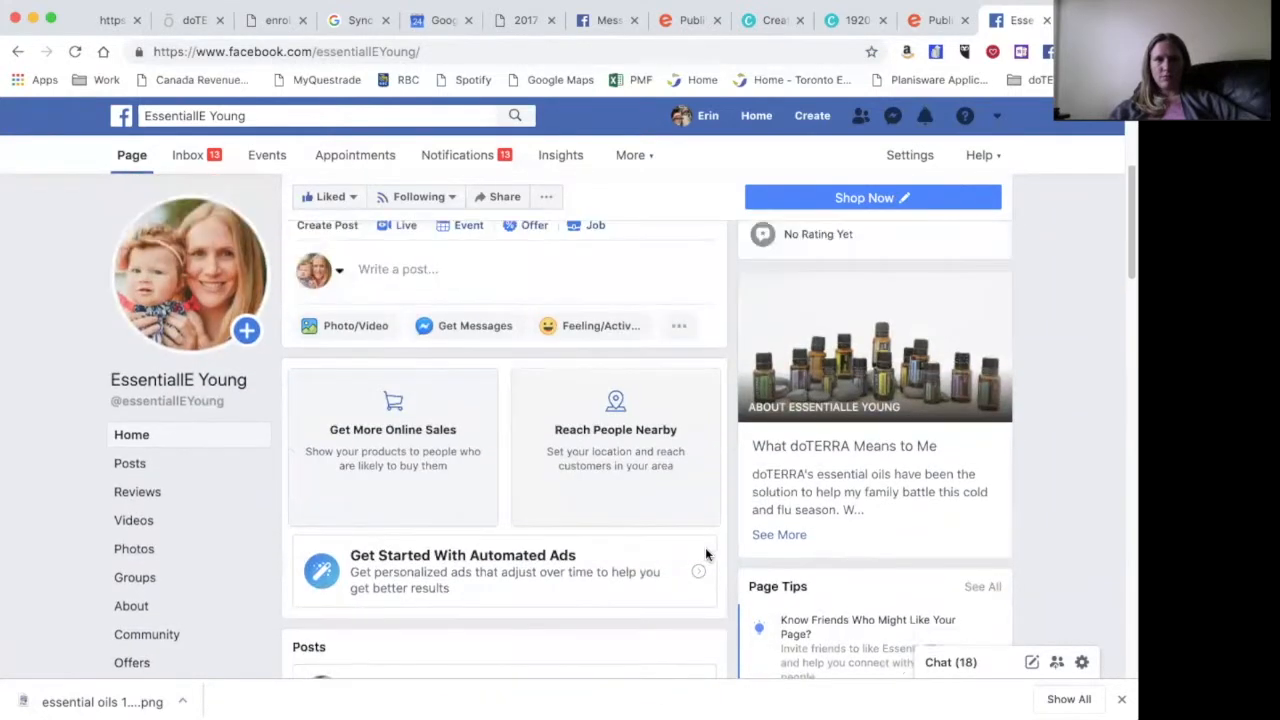
- Check notifications and the Events overview, then reopen the business page from Shortcuts
{"action": "left_click", "coordinate": [462, 157]}
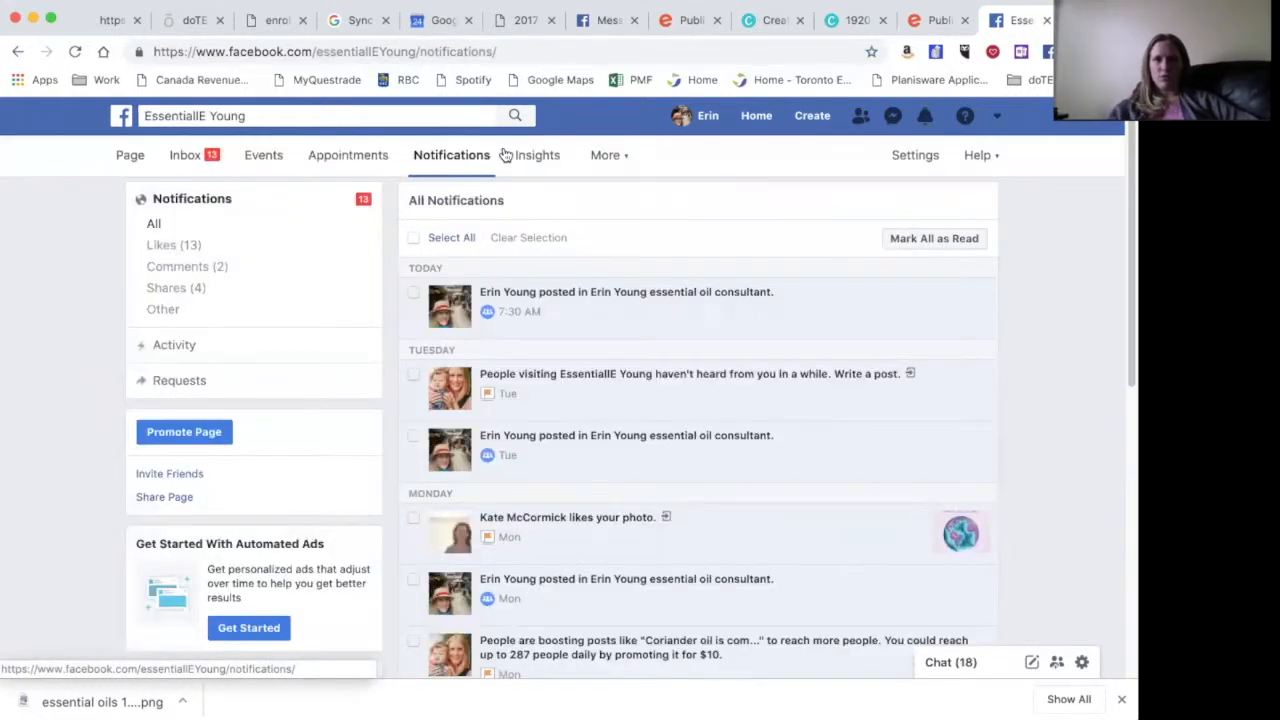
{"action": "left_click", "coordinate": [760, 120]}
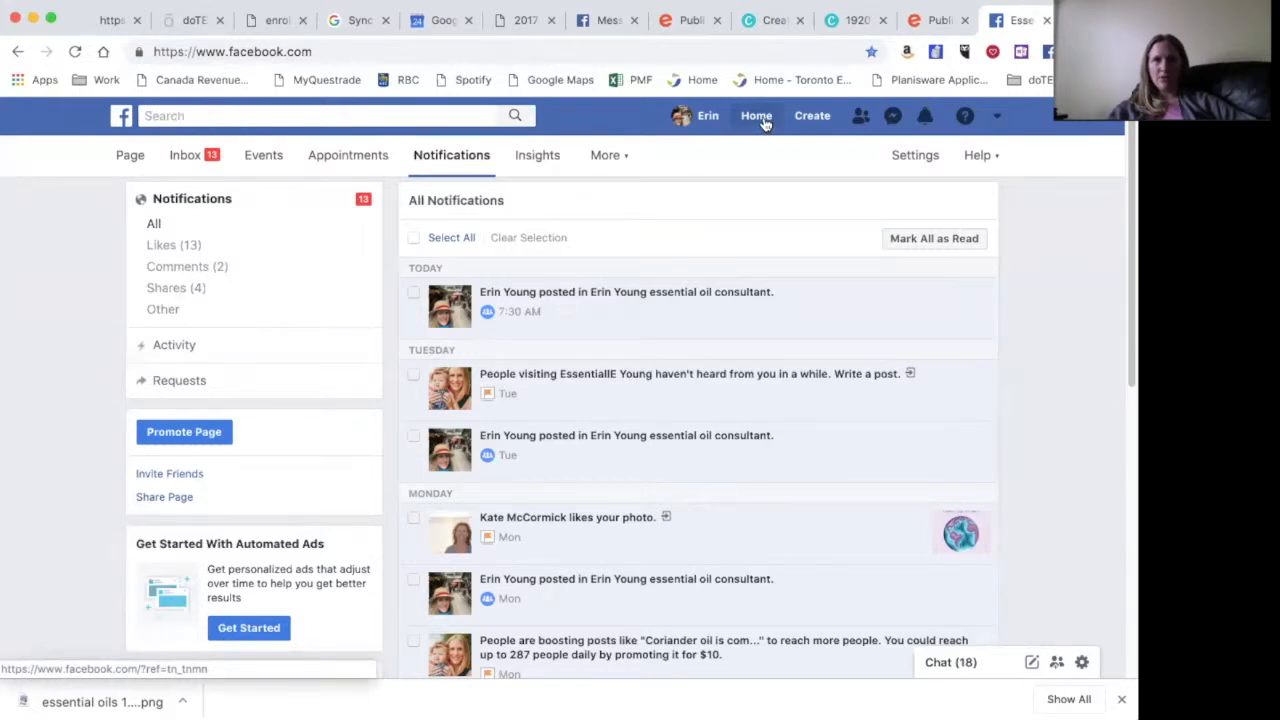
{"action": "left_click", "coordinate": [925, 117]}
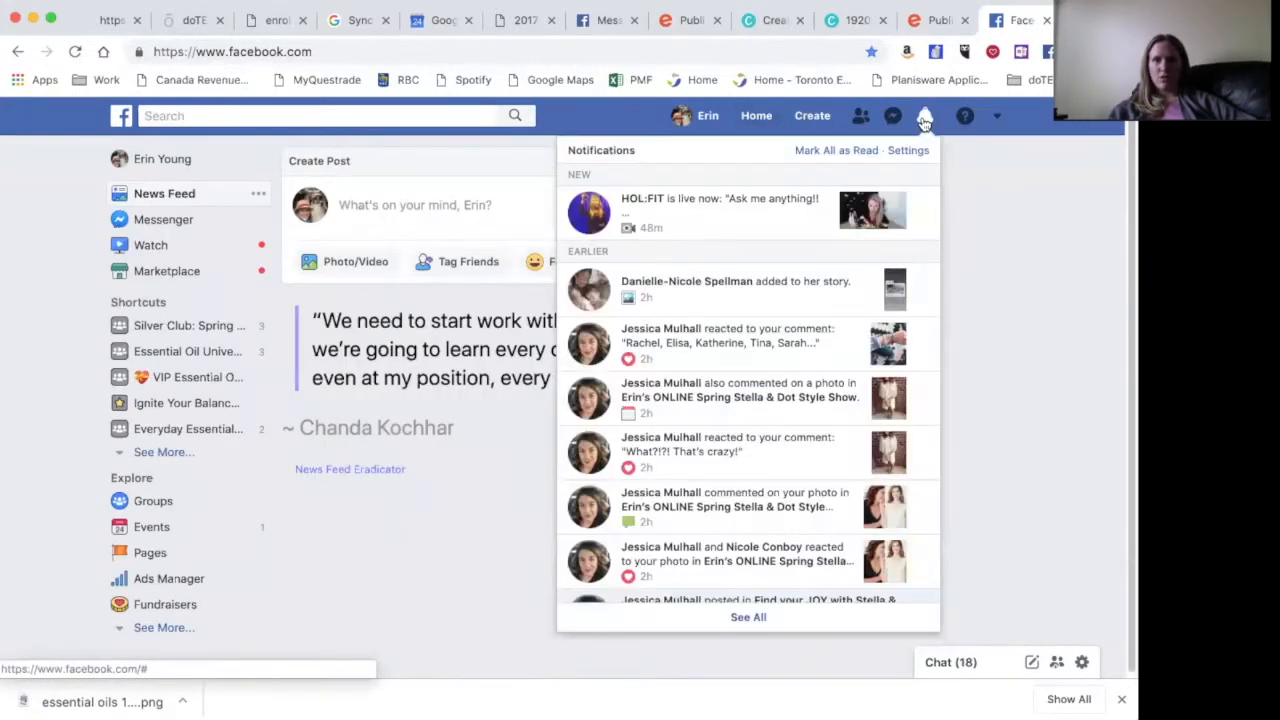
{"action": "left_click", "coordinate": [925, 118]}
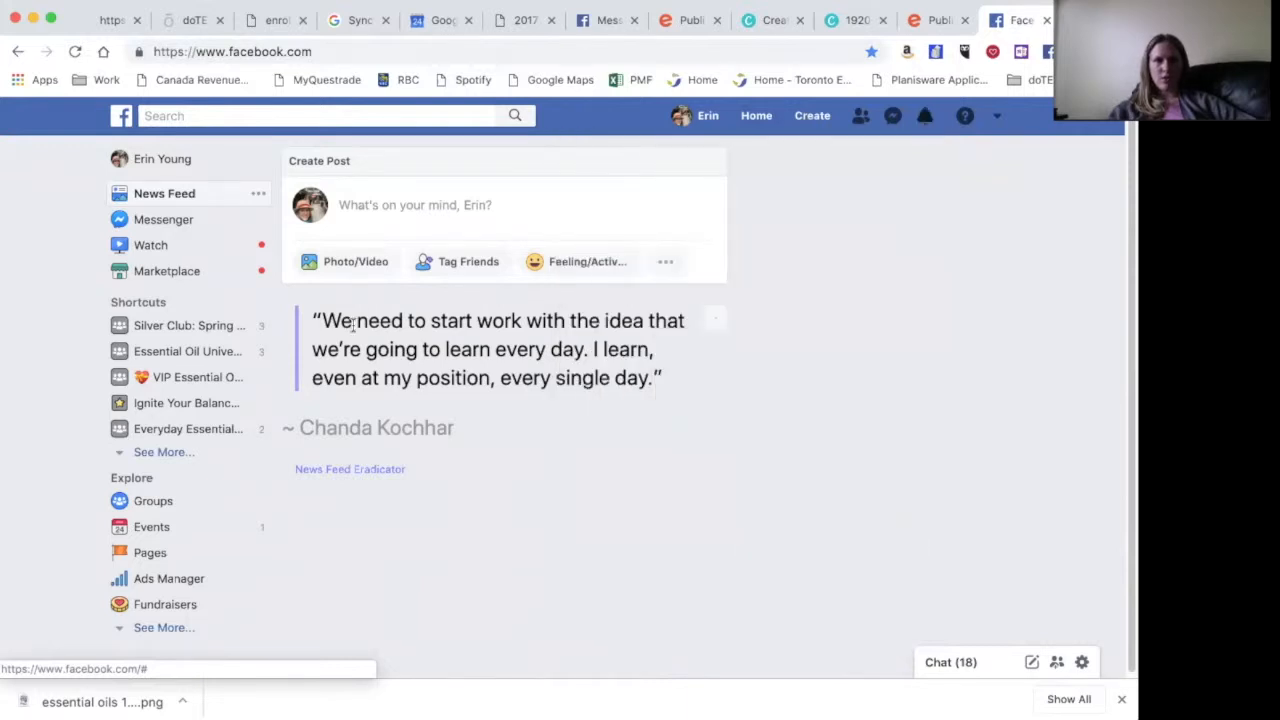
{"action": "left_click", "coordinate": [146, 530]}
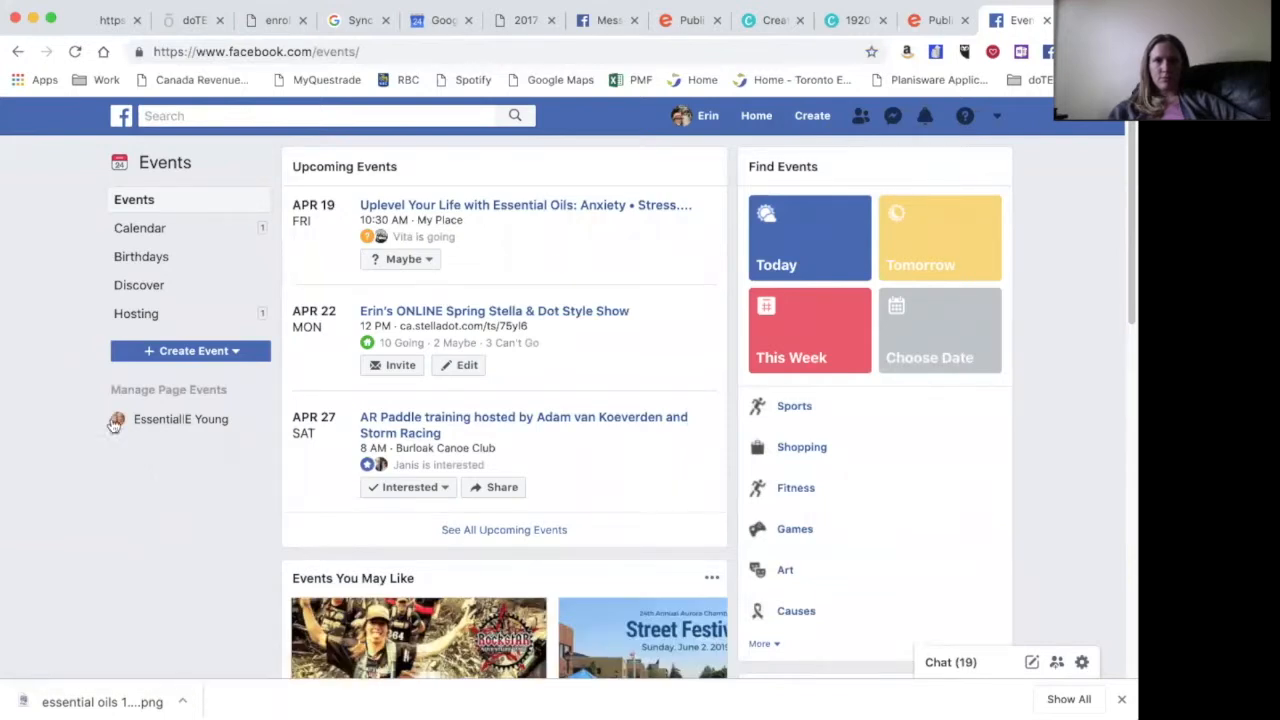
{"action": "left_click", "coordinate": [760, 119]}
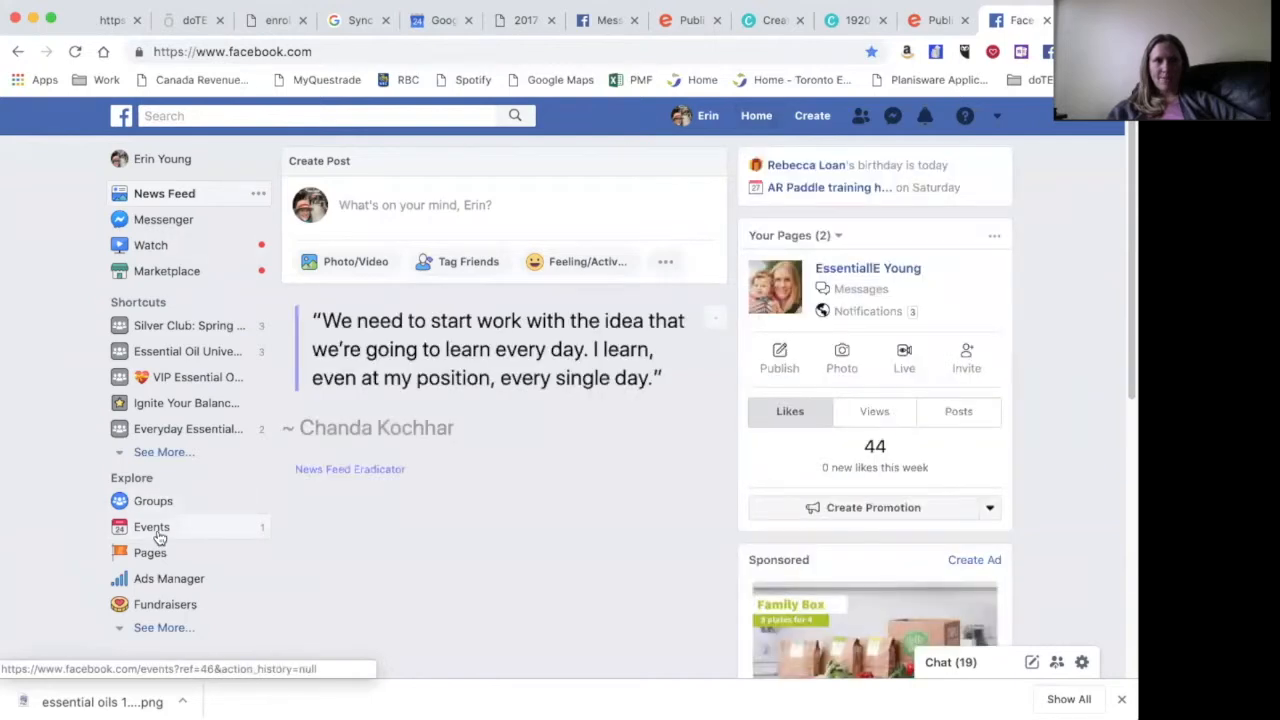
{"action": "left_click", "coordinate": [163, 453]}
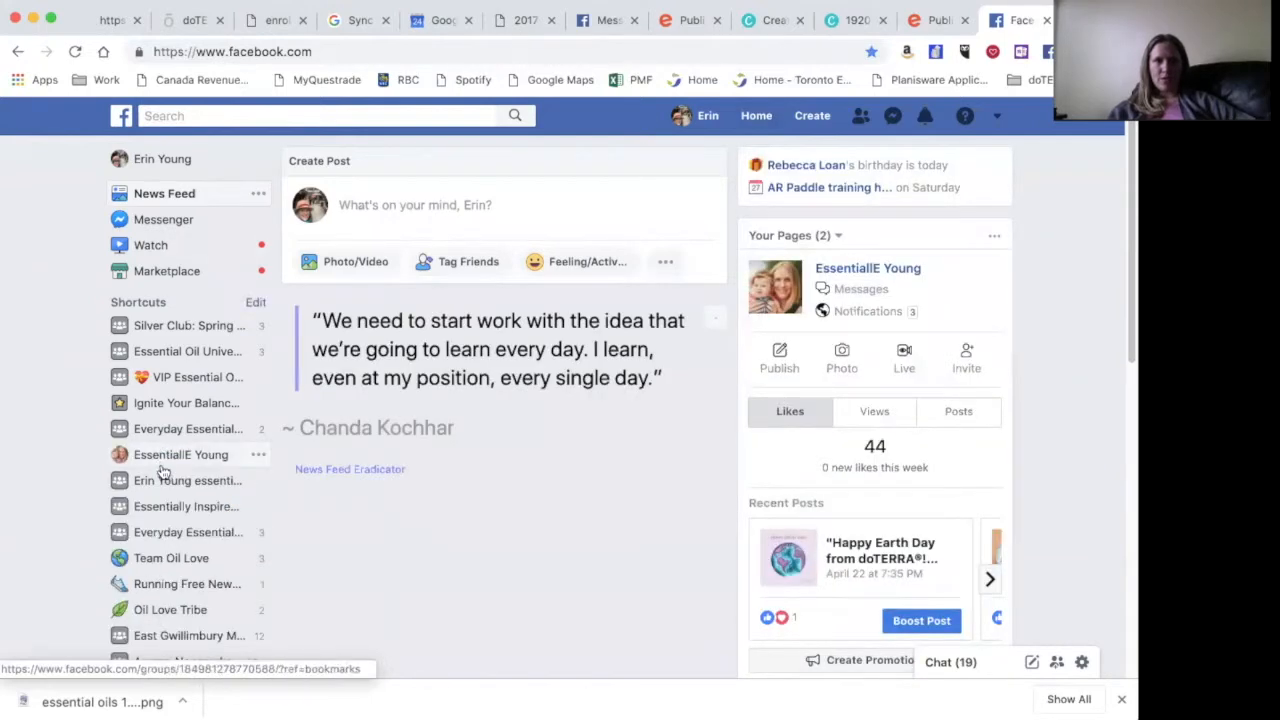
{"action": "left_click", "coordinate": [163, 454]}
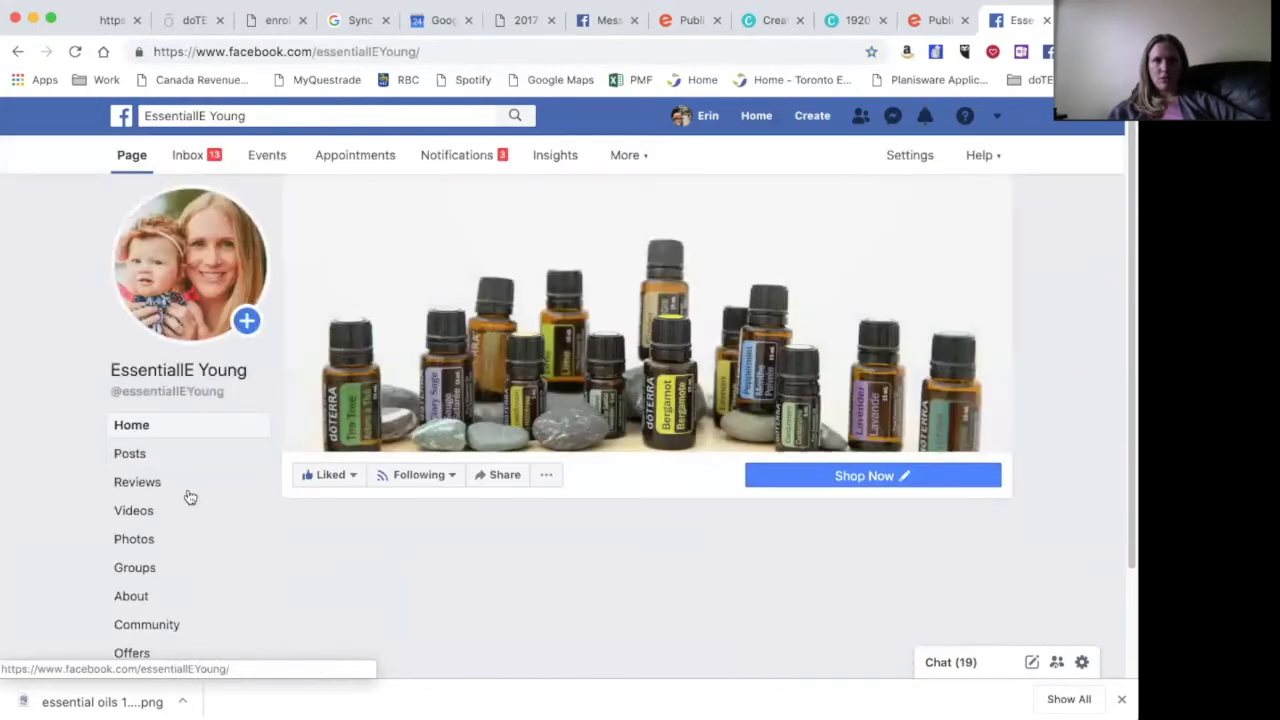
- Open the Live Happier and Healthier with Essential Oils event from the page's Events list
{"action": "left_click", "coordinate": [137, 580]}
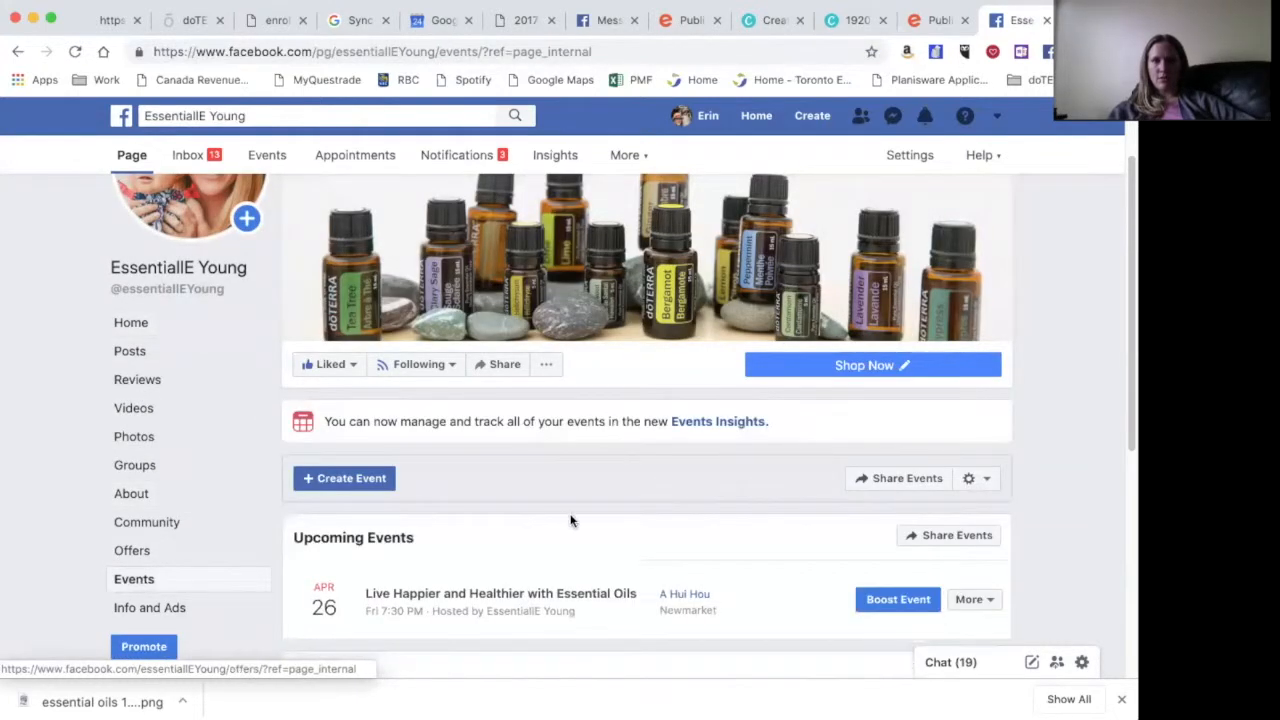
{"action": "scroll", "coordinate": [571, 520], "scroll_direction": "down", "scroll_amount": 3}
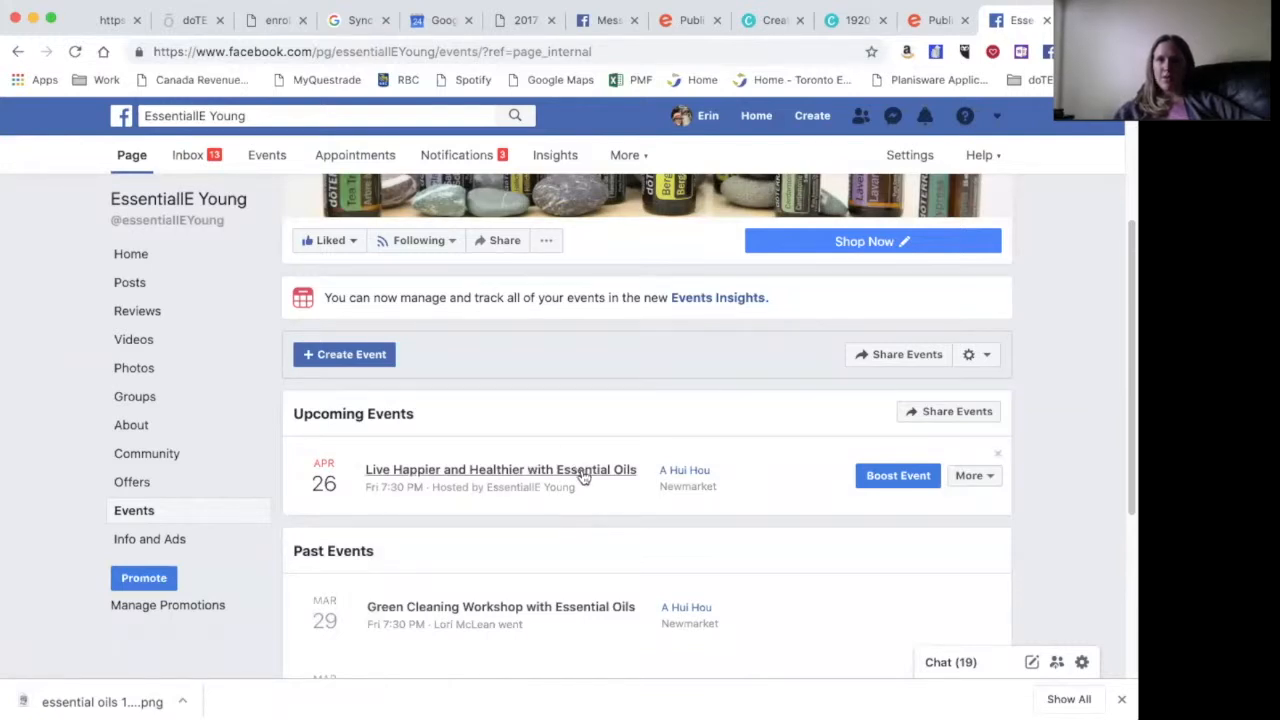
{"action": "left_click", "coordinate": [581, 474]}
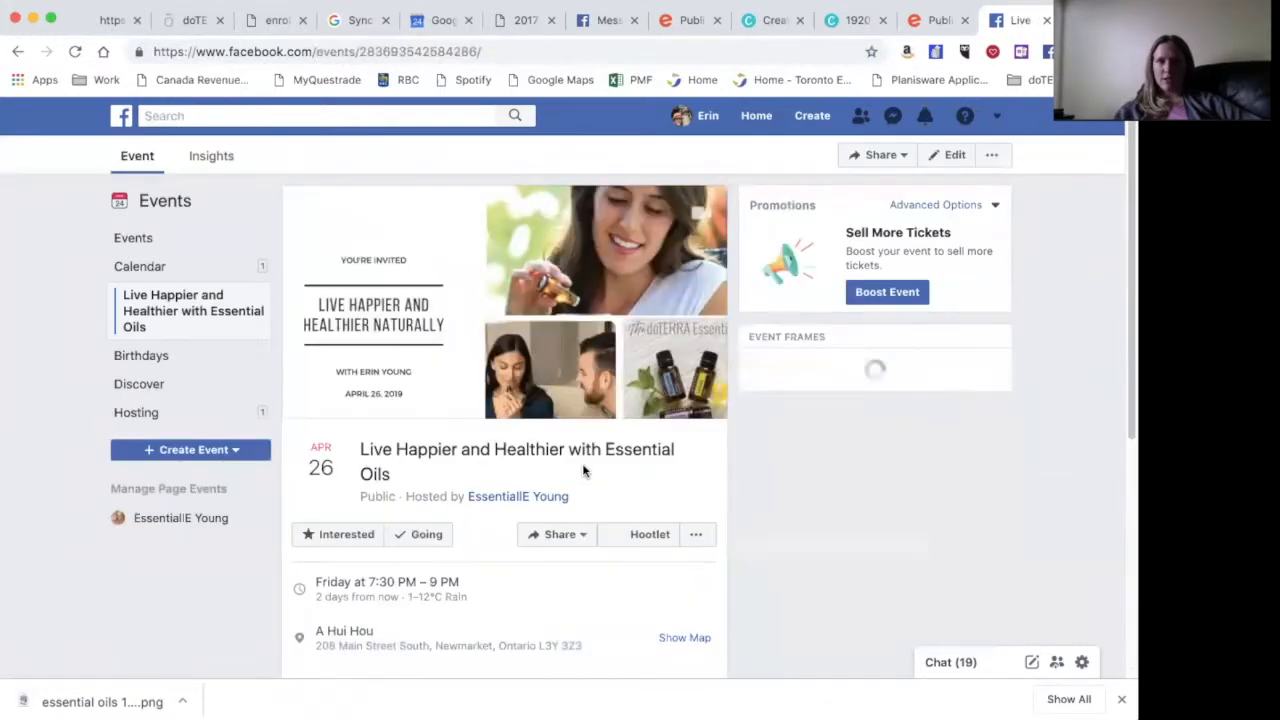
{"action": "scroll", "coordinate": [627, 451], "scroll_direction": "down", "scroll_amount": 1}
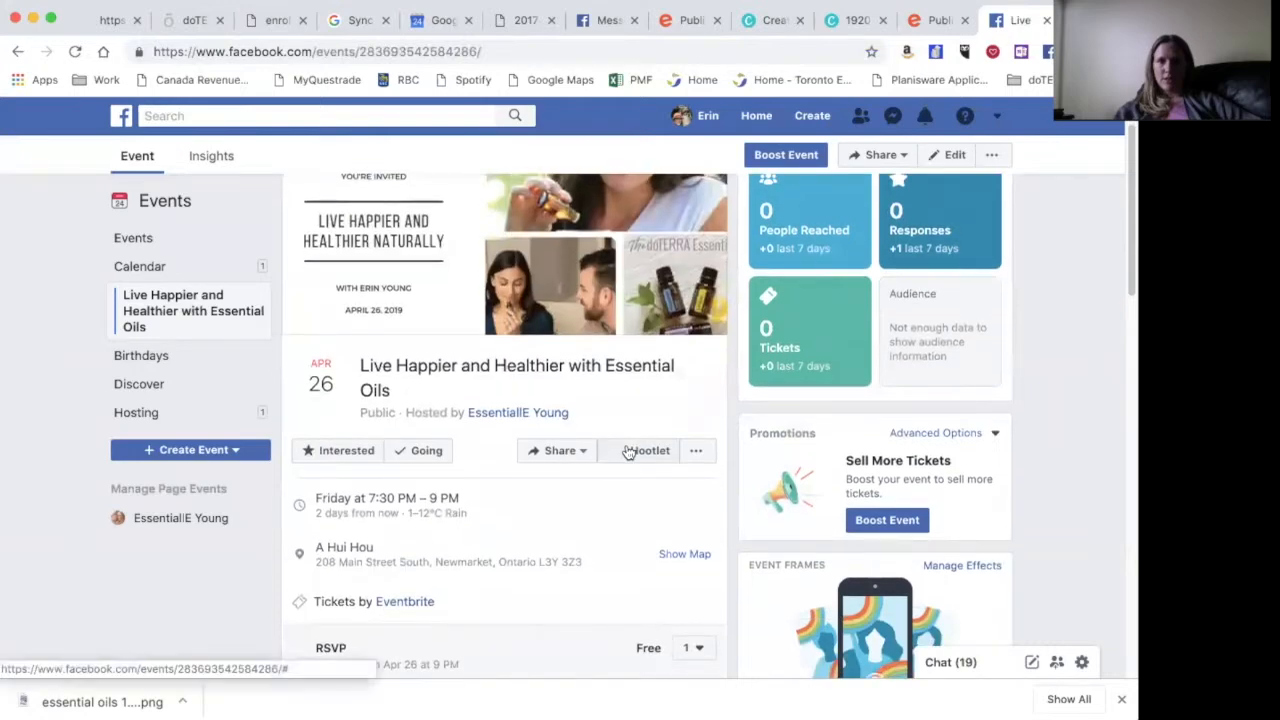
{"action": "scroll", "coordinate": [627, 451], "scroll_direction": "down", "scroll_amount": 2}
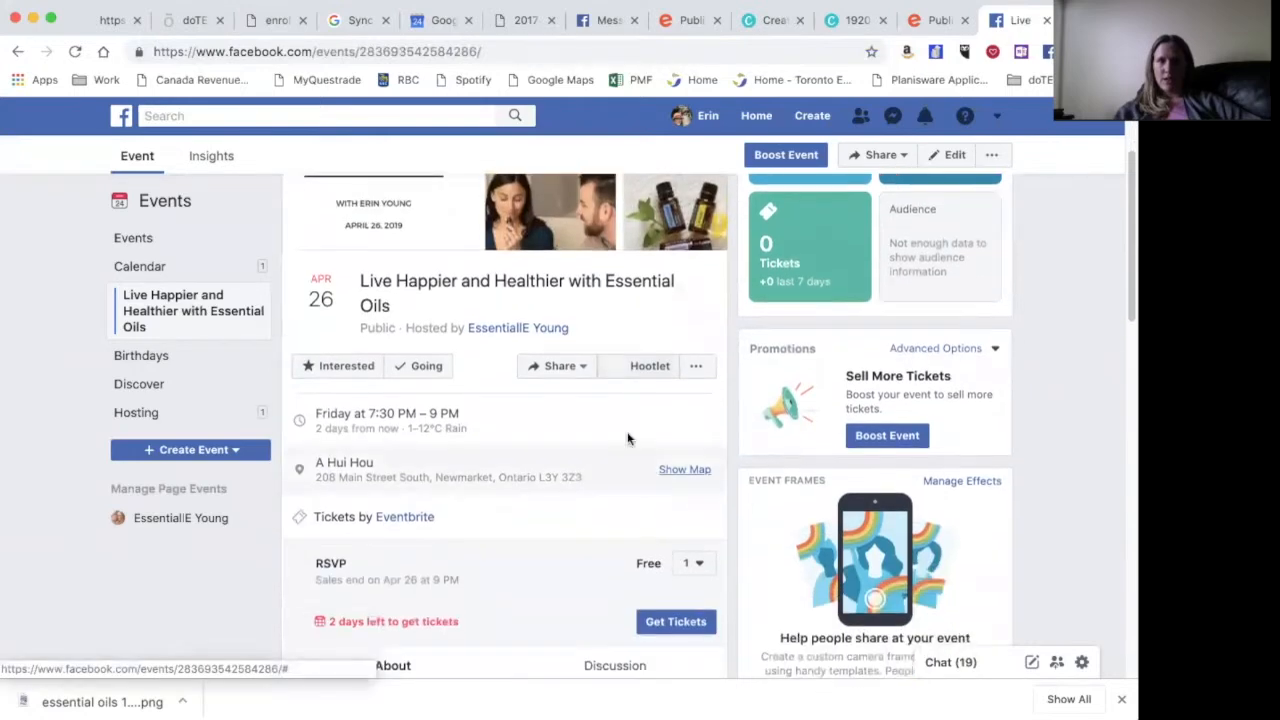
- Open the event's Edit Event dialog
{"action": "left_click", "coordinate": [697, 368]}
{"action": "left_click", "coordinate": [566, 412]}
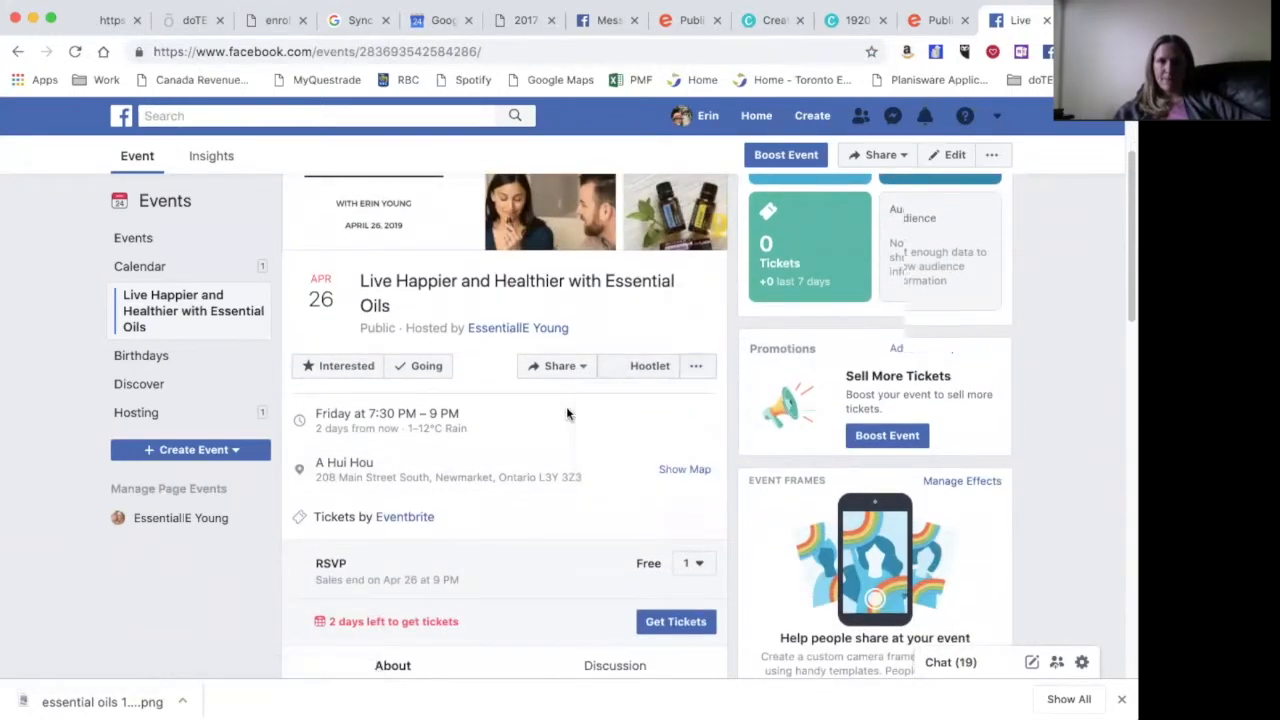
{"action": "scroll", "coordinate": [566, 414], "scroll_direction": "up", "scroll_amount": 4}
{"action": "left_click", "coordinate": [953, 158]}
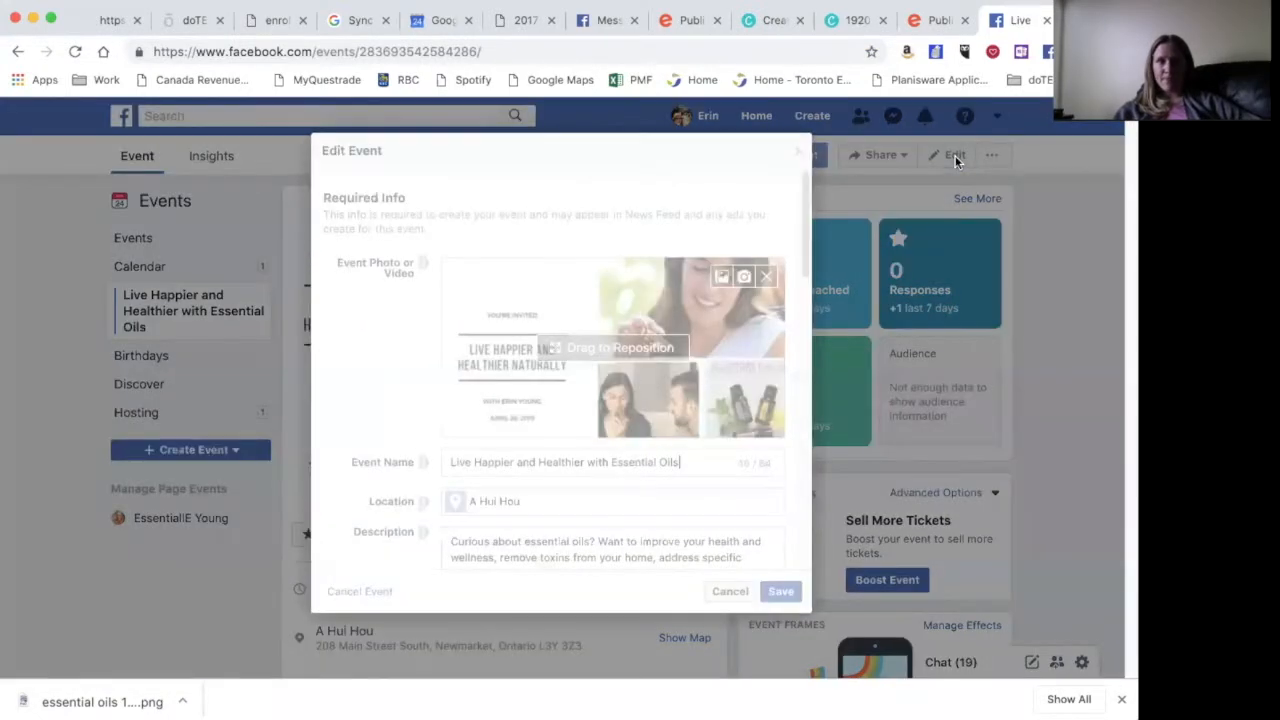
- Add A Hui Hou and Passive Wear as a co-host and save the event
{"action": "scroll", "coordinate": [347, 410], "scroll_direction": "down", "scroll_amount": 10}
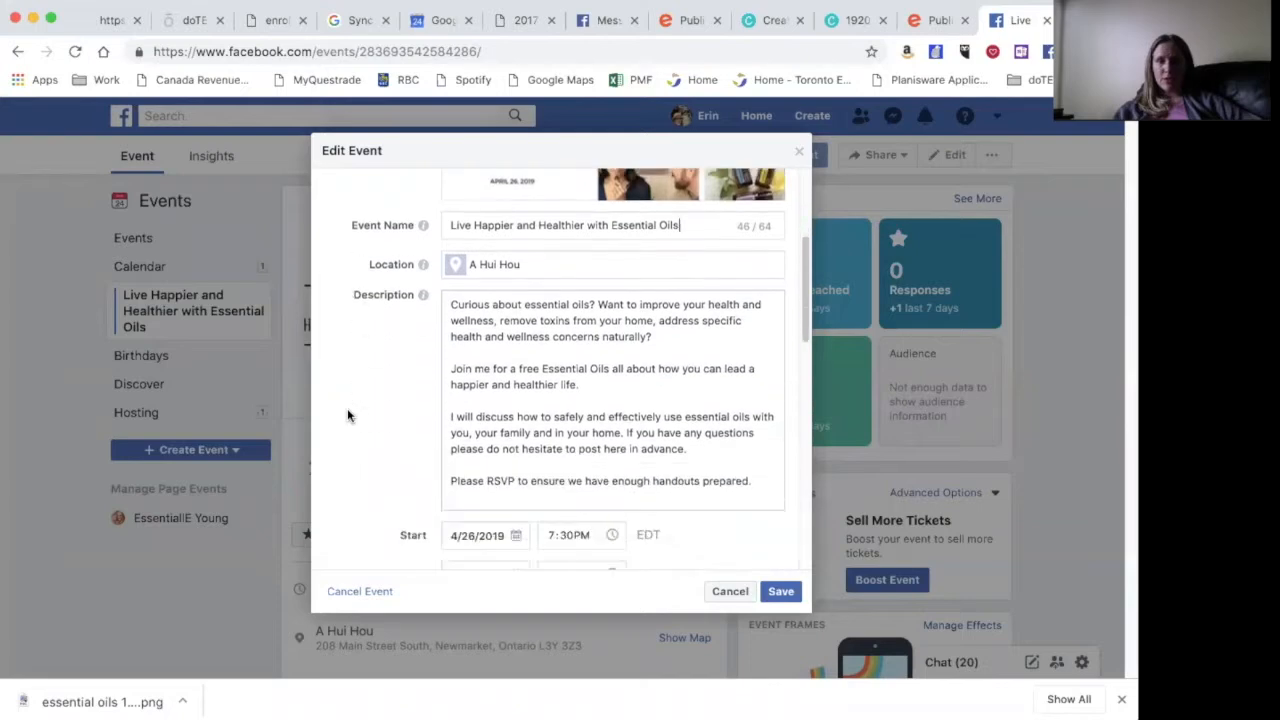
{"action": "scroll", "coordinate": [347, 404], "scroll_direction": "down", "scroll_amount": 3}
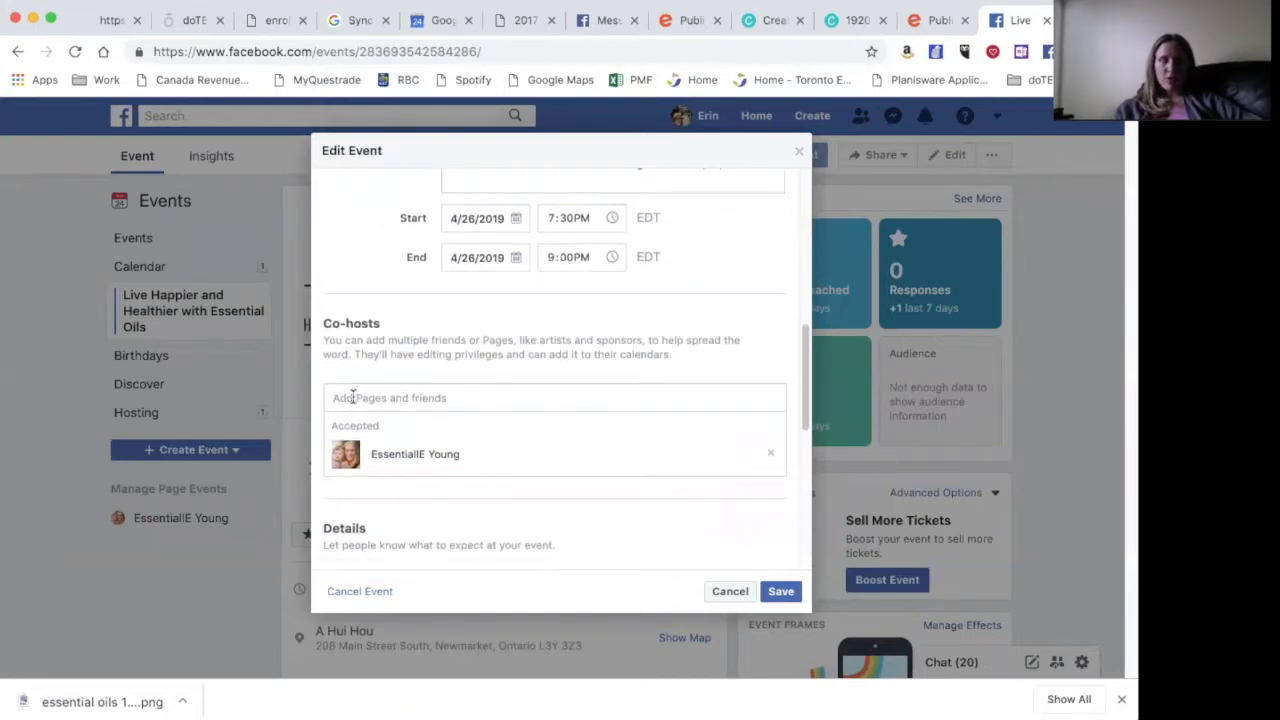
{"action": "type", "text": "A hui"}
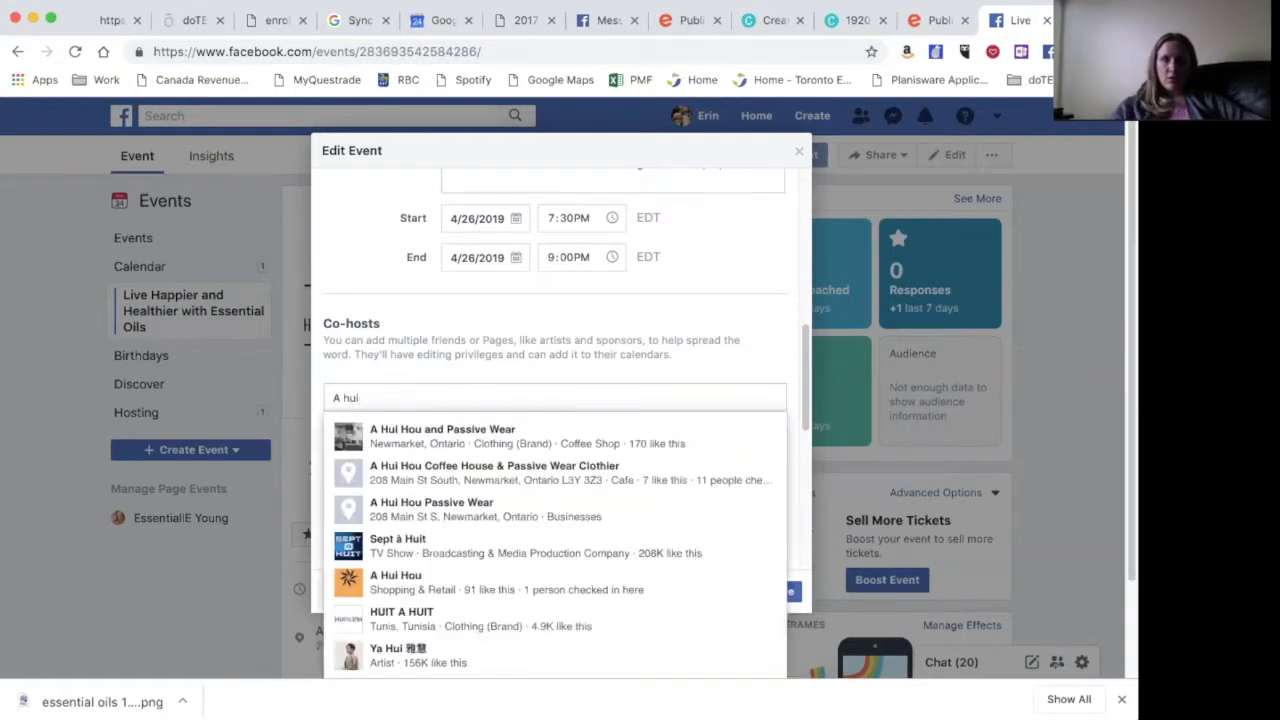
{"action": "left_click", "coordinate": [395, 431]}
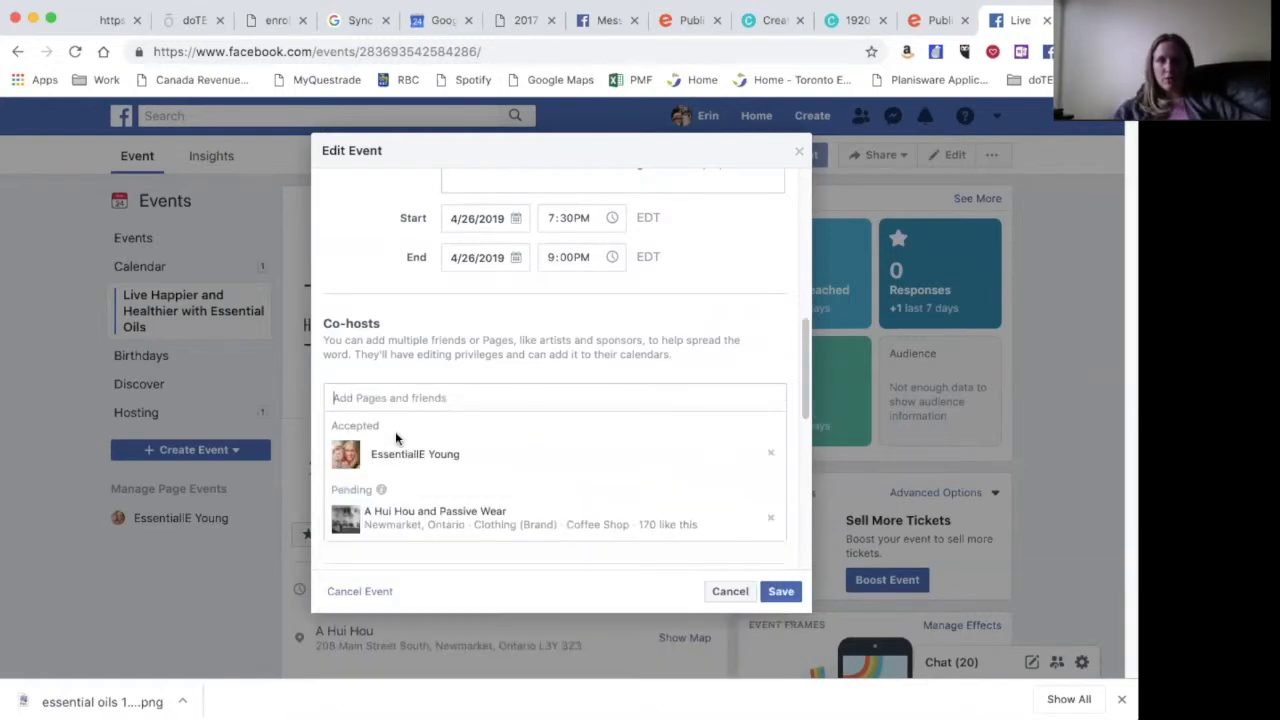
{"action": "scroll", "coordinate": [395, 431], "scroll_direction": "down", "scroll_amount": 2}
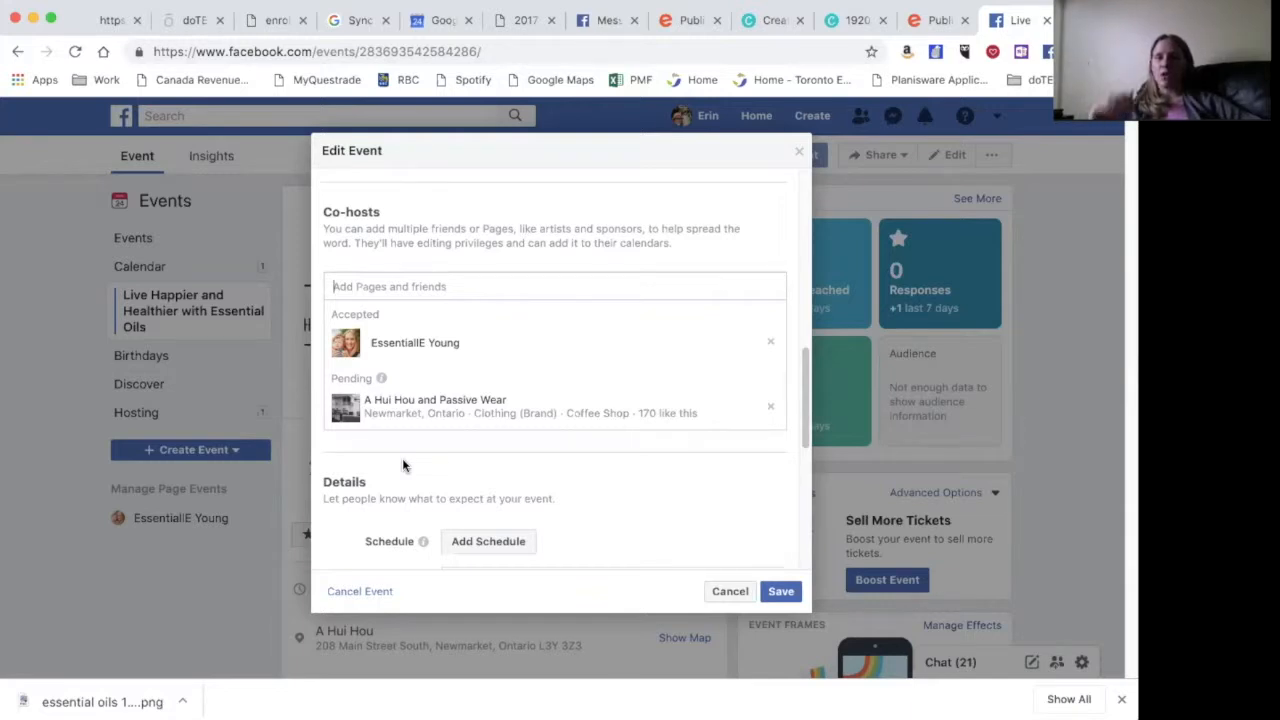
{"action": "scroll", "coordinate": [402, 463], "scroll_direction": "down", "scroll_amount": 3}
{"action": "scroll", "coordinate": [403, 462], "scroll_direction": "down", "scroll_amount": 8}
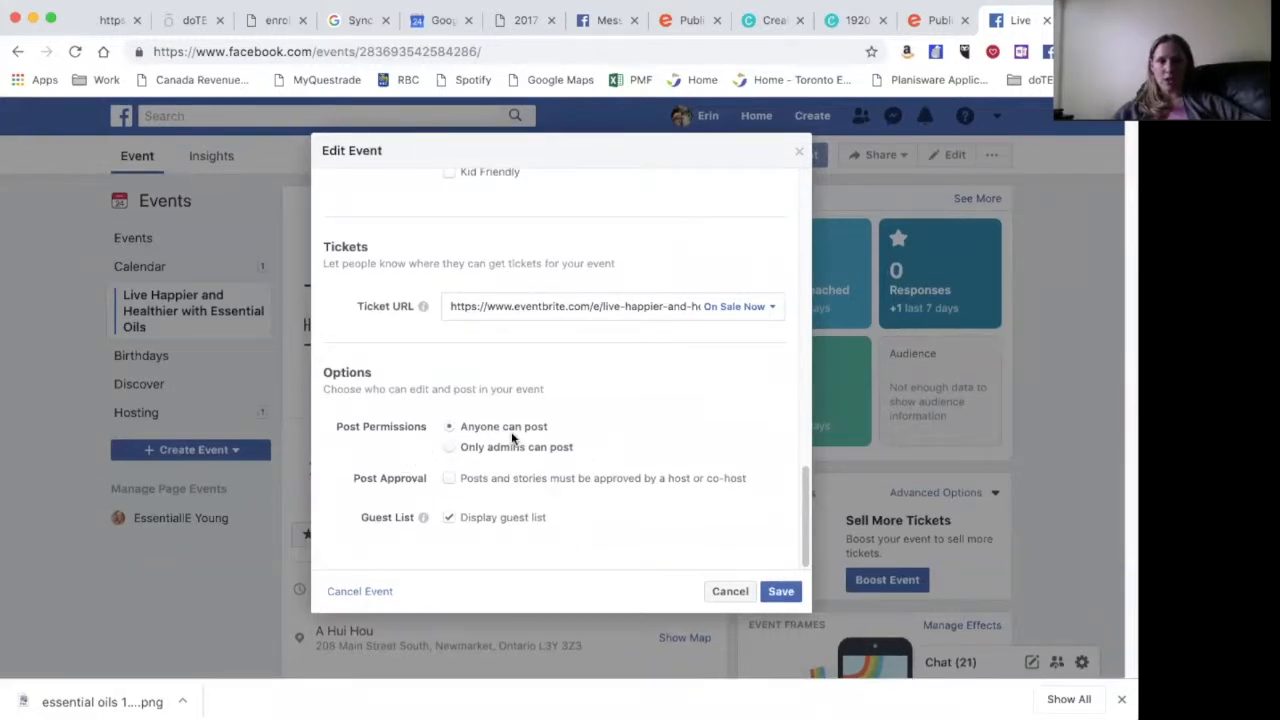
{"action": "scroll", "coordinate": [597, 483], "scroll_direction": "up", "scroll_amount": 10}
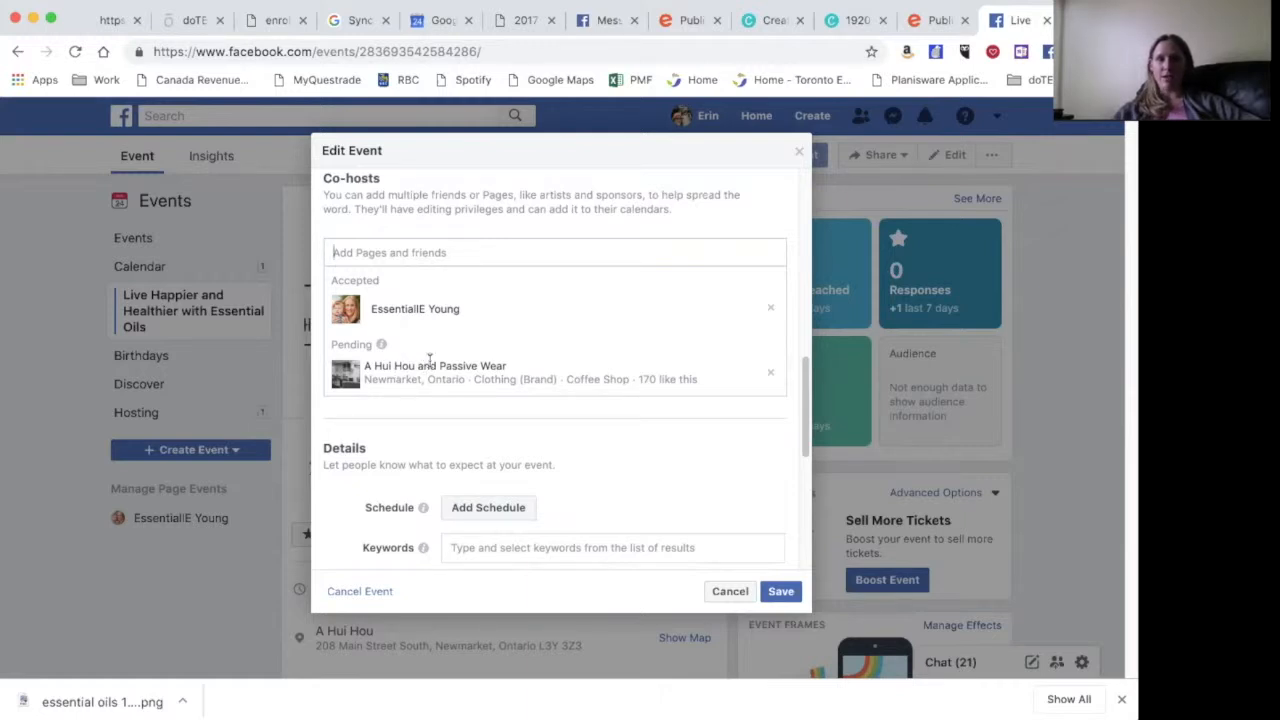
{"action": "scroll", "coordinate": [429, 360], "scroll_direction": "up", "scroll_amount": 4}
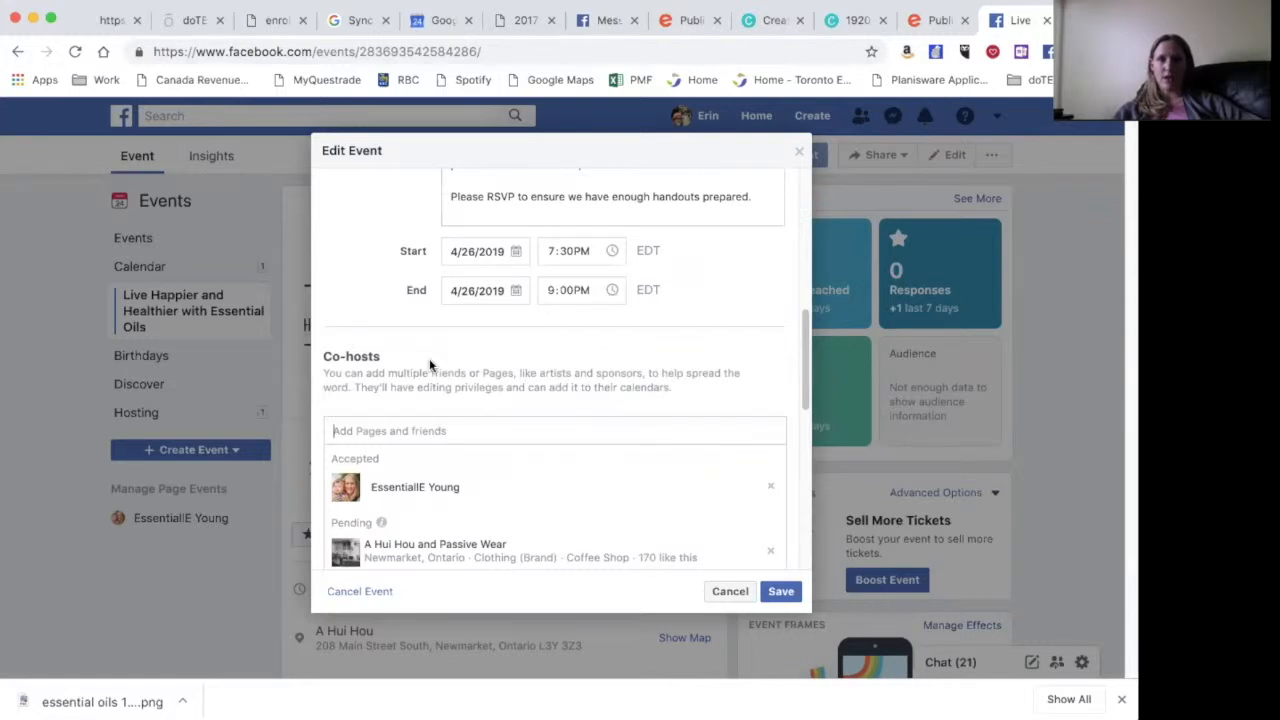
{"action": "scroll", "coordinate": [429, 365], "scroll_direction": "up", "scroll_amount": 2}
{"action": "scroll", "coordinate": [429, 363], "scroll_direction": "up", "scroll_amount": 8}
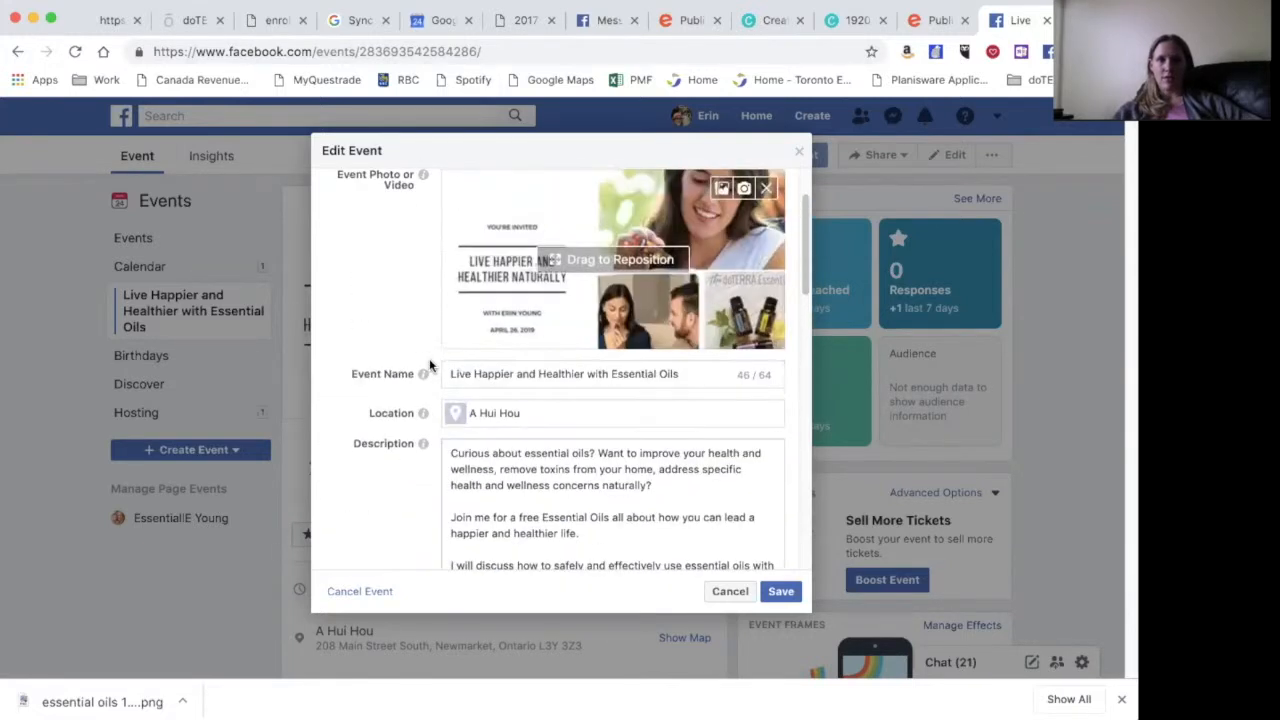
{"action": "left_click", "coordinate": [780, 592]}
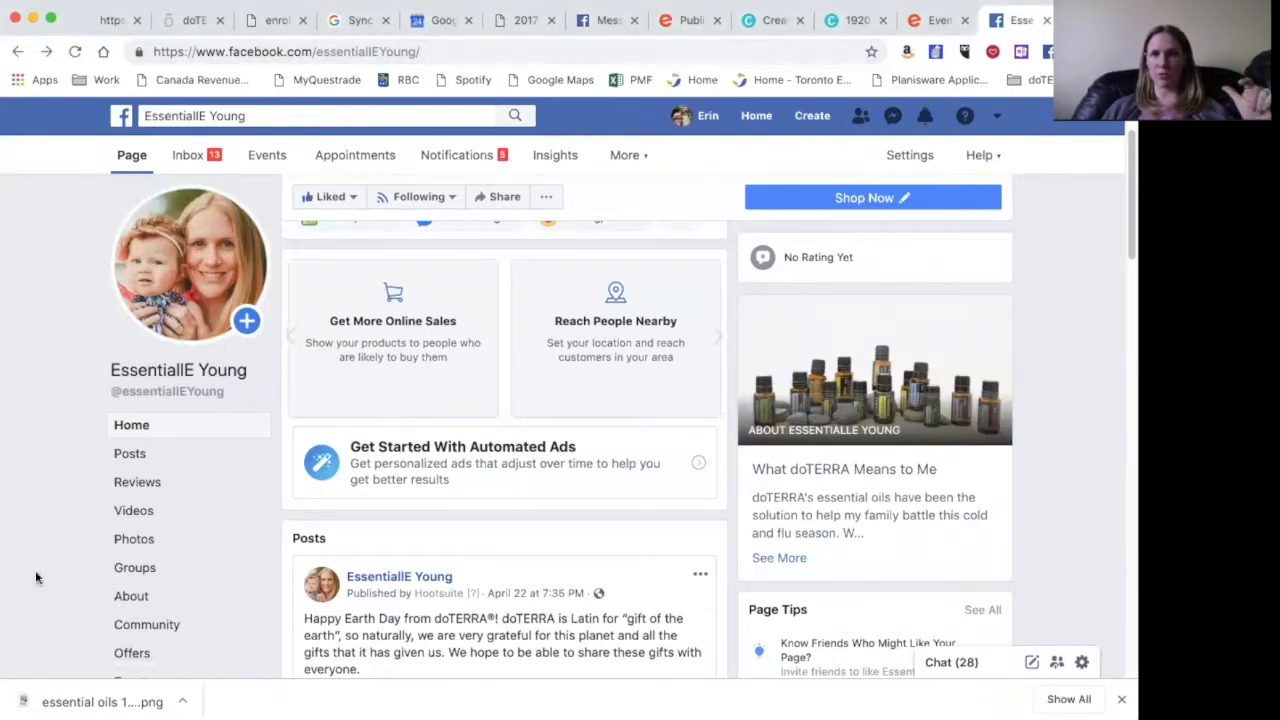
- Reopen the Live Happier and Healthier event from the page's Events list
{"action": "scroll", "coordinate": [50, 540], "scroll_direction": "down", "scroll_amount": 3}
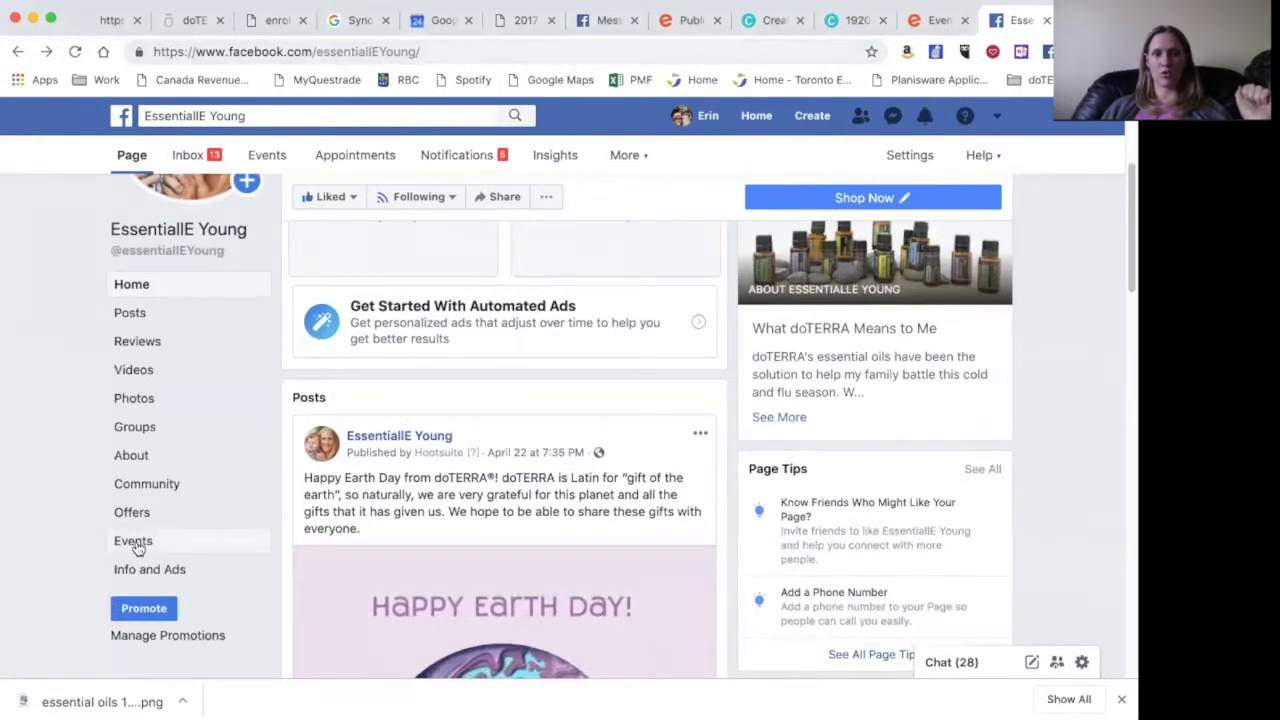
{"action": "left_click", "coordinate": [137, 546]}
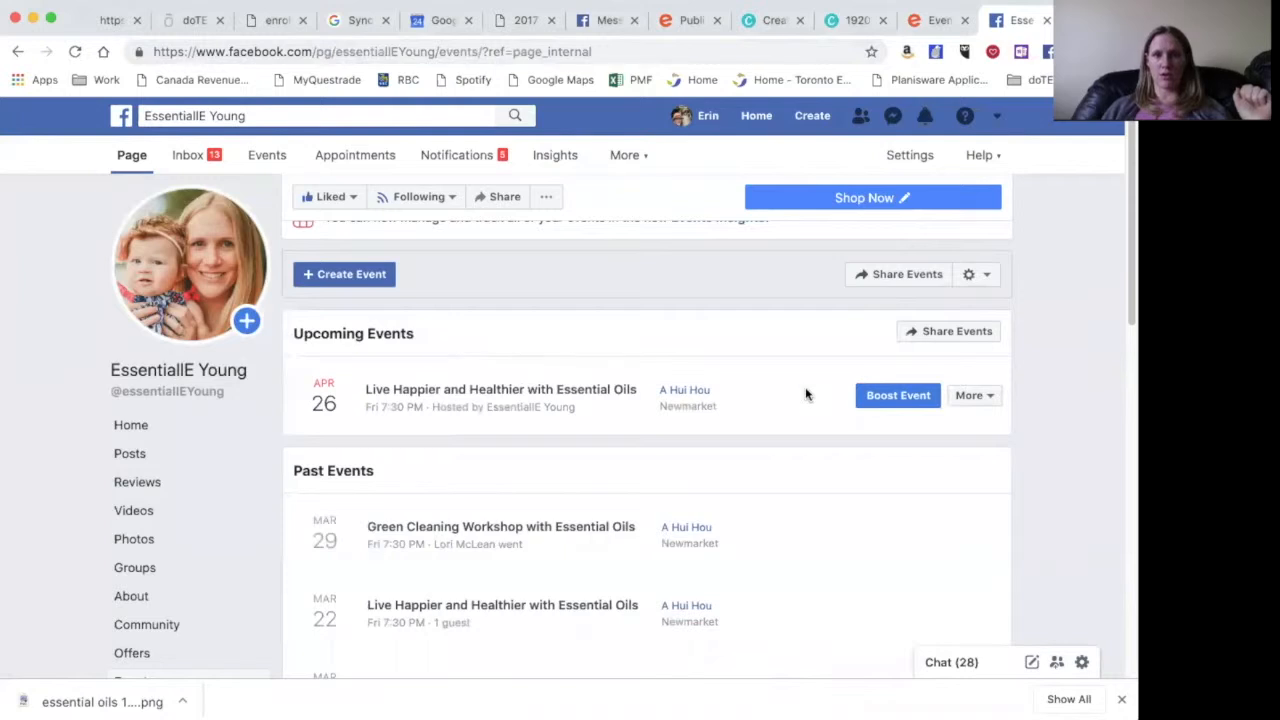
{"action": "left_click", "coordinate": [557, 396]}
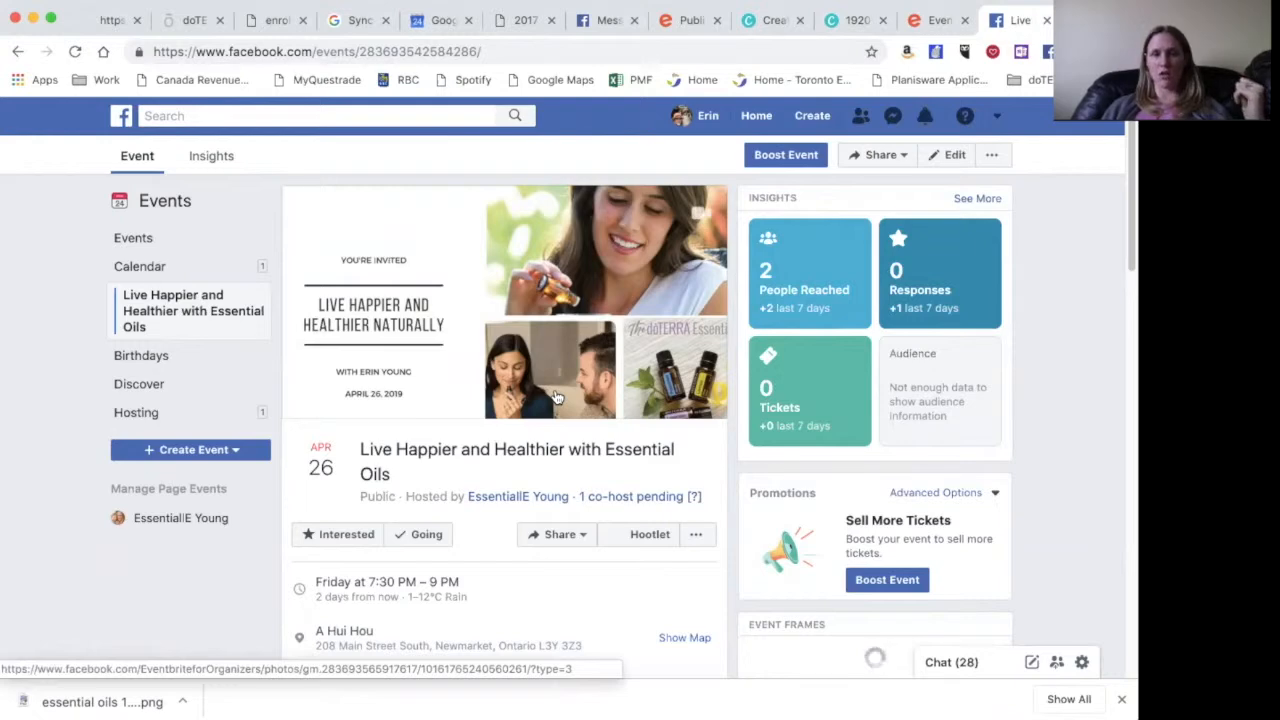
{"action": "scroll", "coordinate": [536, 513], "scroll_direction": "up", "scroll_amount": 1}
{"action": "left_click", "coordinate": [886, 160]}
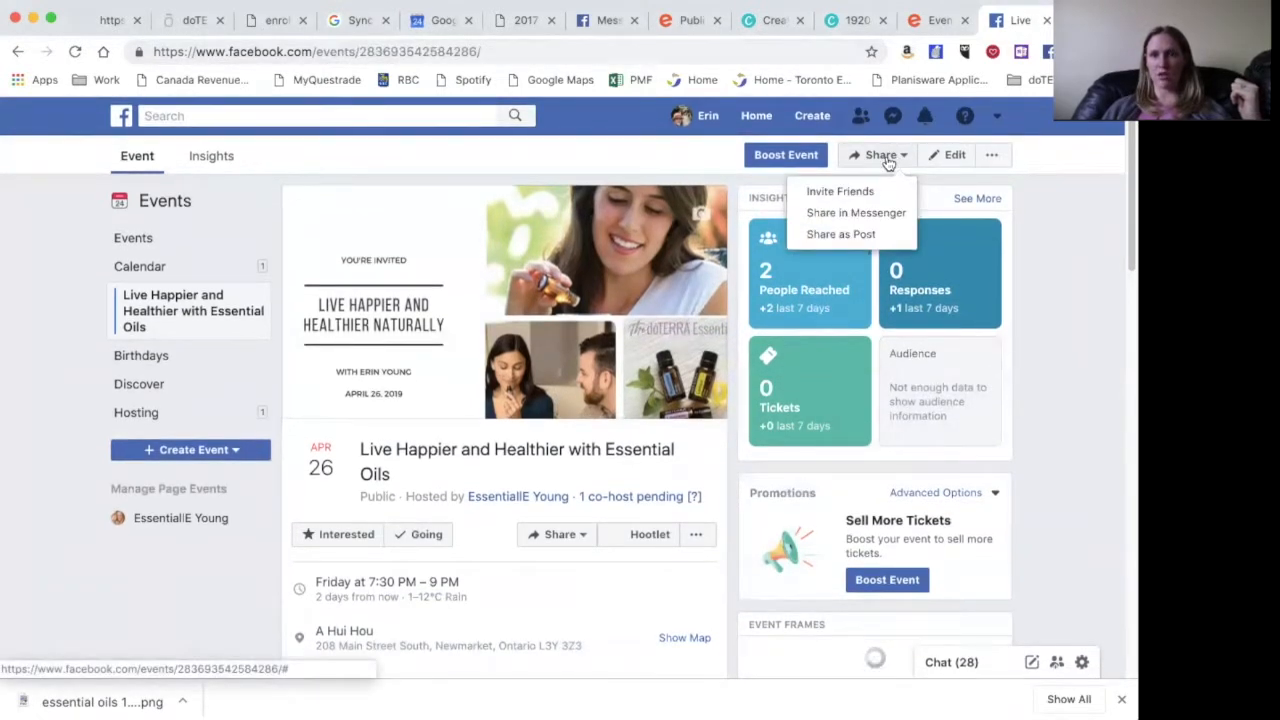
- Share the event as a post, choosing to share it in a group
{"action": "left_click", "coordinate": [889, 160]}
{"action": "left_click", "coordinate": [901, 158]}
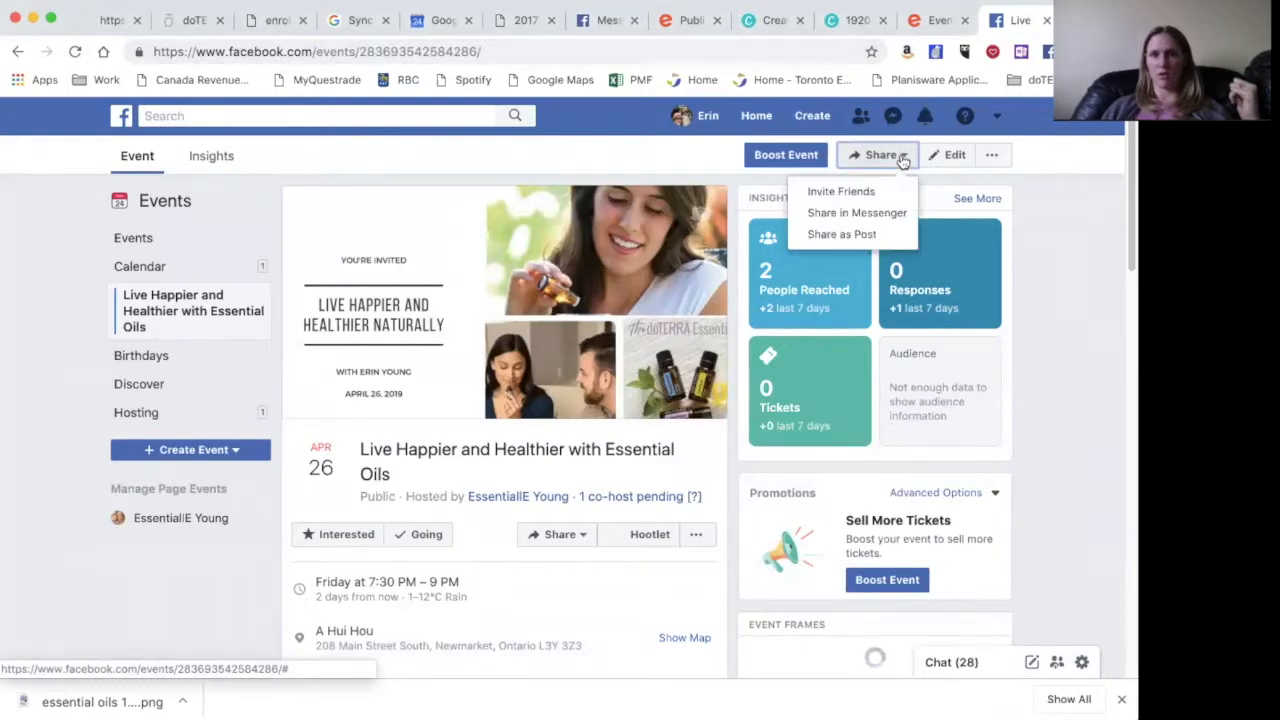
{"action": "left_click", "coordinate": [850, 234]}
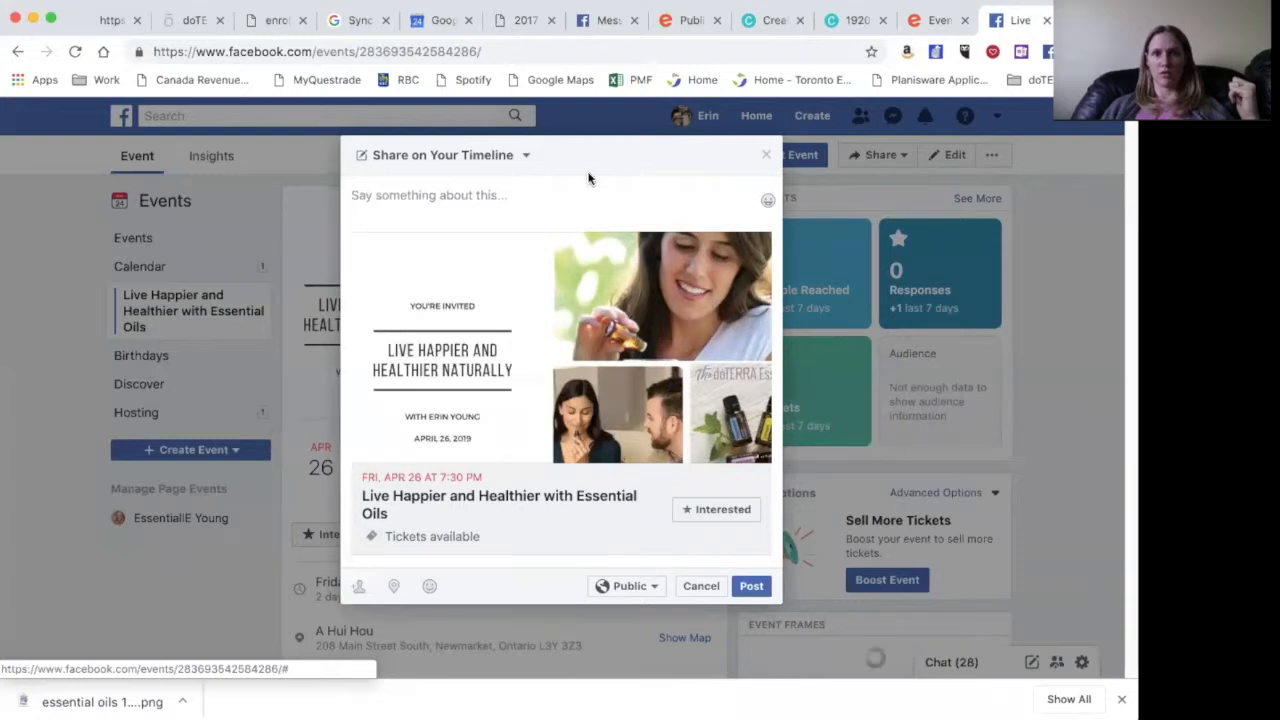
{"action": "left_click", "coordinate": [526, 156]}
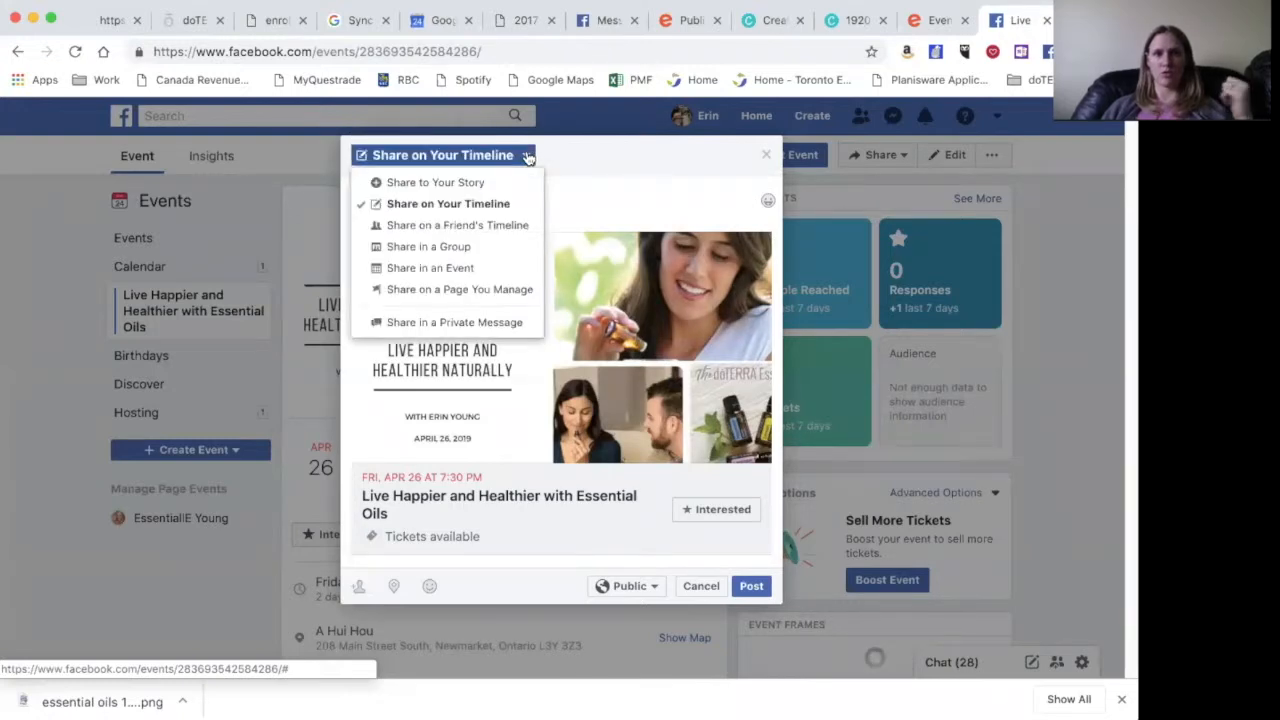
{"action": "left_click", "coordinate": [447, 248]}
- Pick the essential-oil consultant group, paste the event description, and post it
{"action": "left_click", "coordinate": [426, 188]}
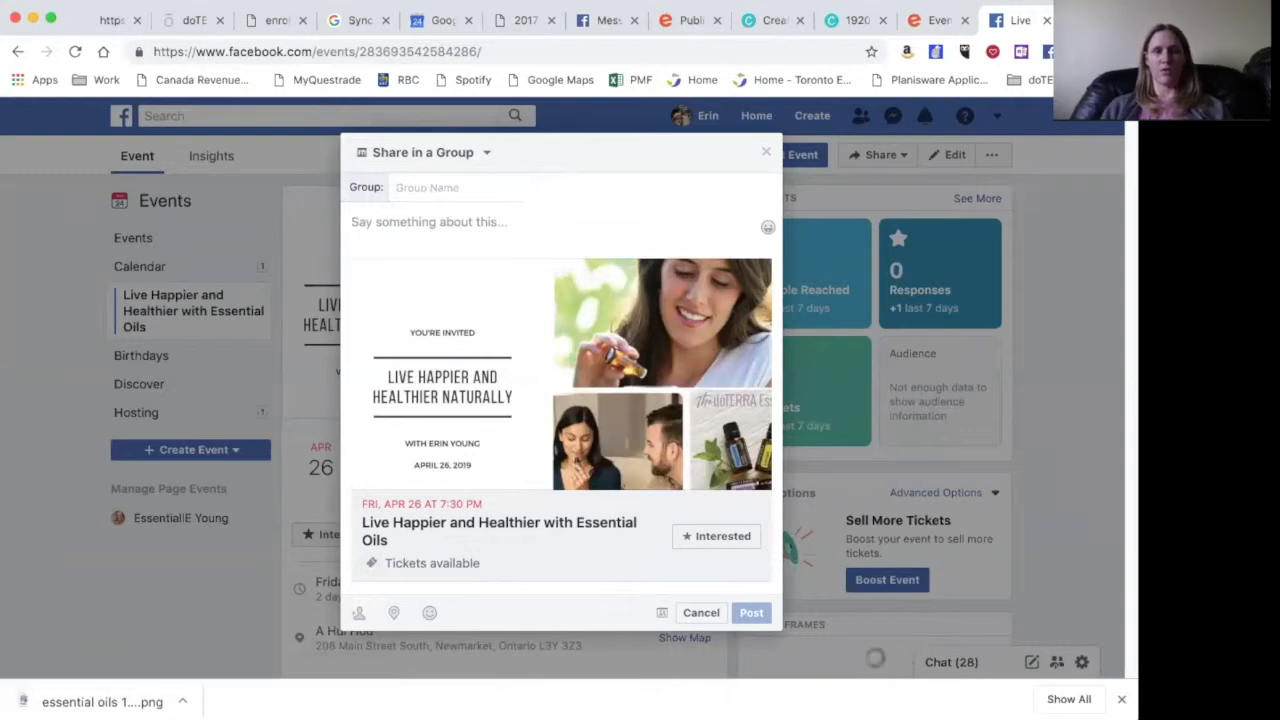
{"action": "type", "text": "Erin"}
{"action": "left_click", "coordinate": [478, 225]}
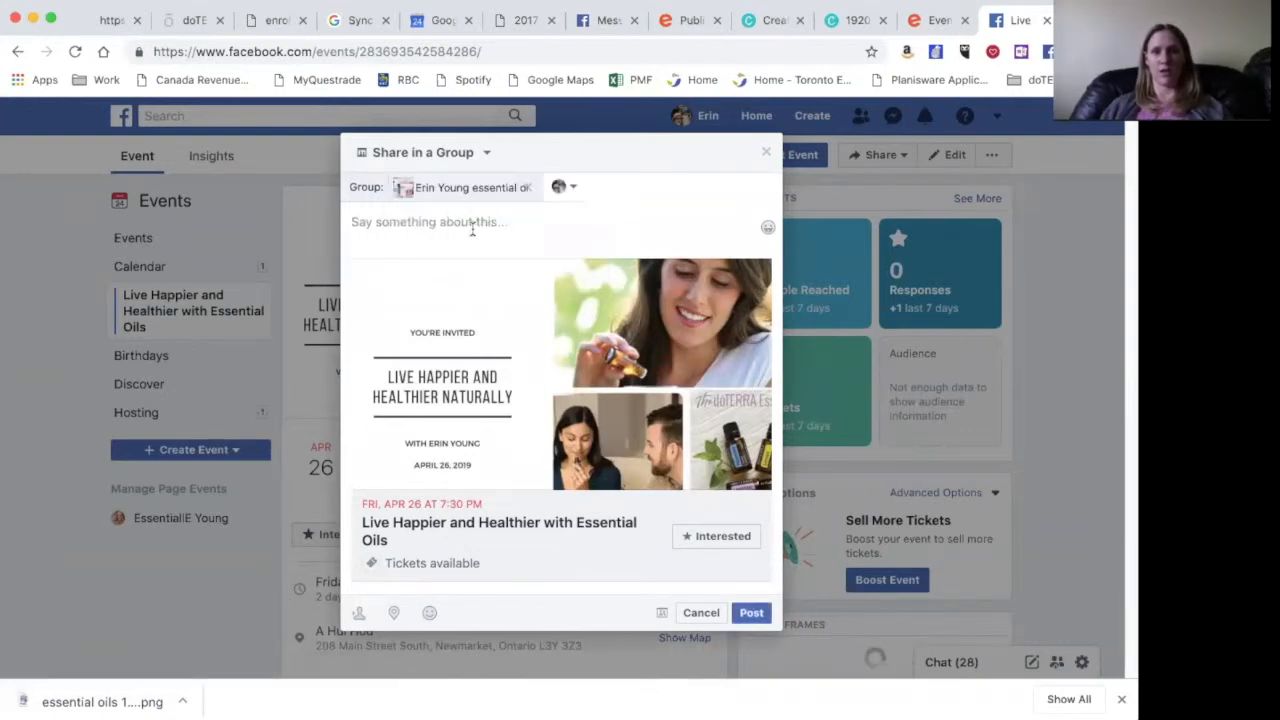
{"action": "type", "text": "Curious about essential oils? Want to improve your health and wellness, remove toxins from your home, address specific health and wellness concerns naturally?  Join me for a free Essential Oils all about how you can lead a happier and healthier life.  I will discuss how to safely and effectively use essential oils with you, your family and in your home. If you have any questions please do not hesitate to post here in advance.  Please RSVP to ensure we have enough handouts prepared."}
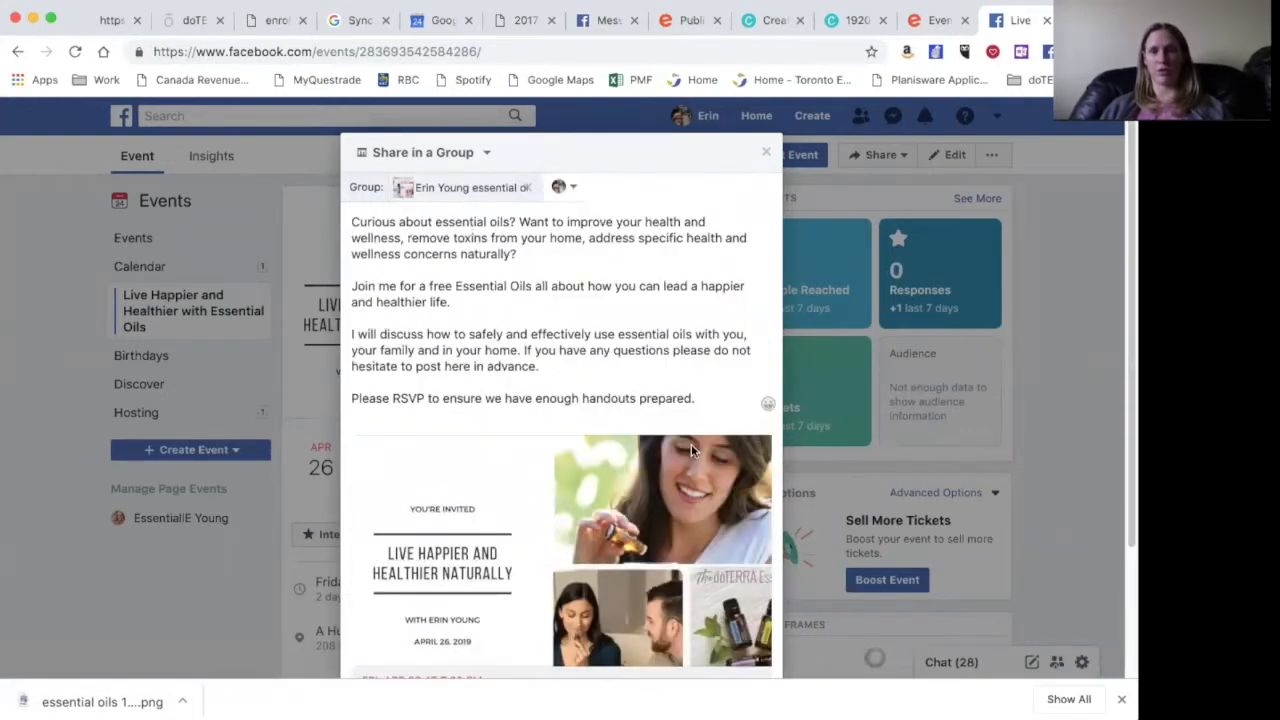
{"action": "scroll", "coordinate": [691, 444], "scroll_direction": "down", "scroll_amount": 3}
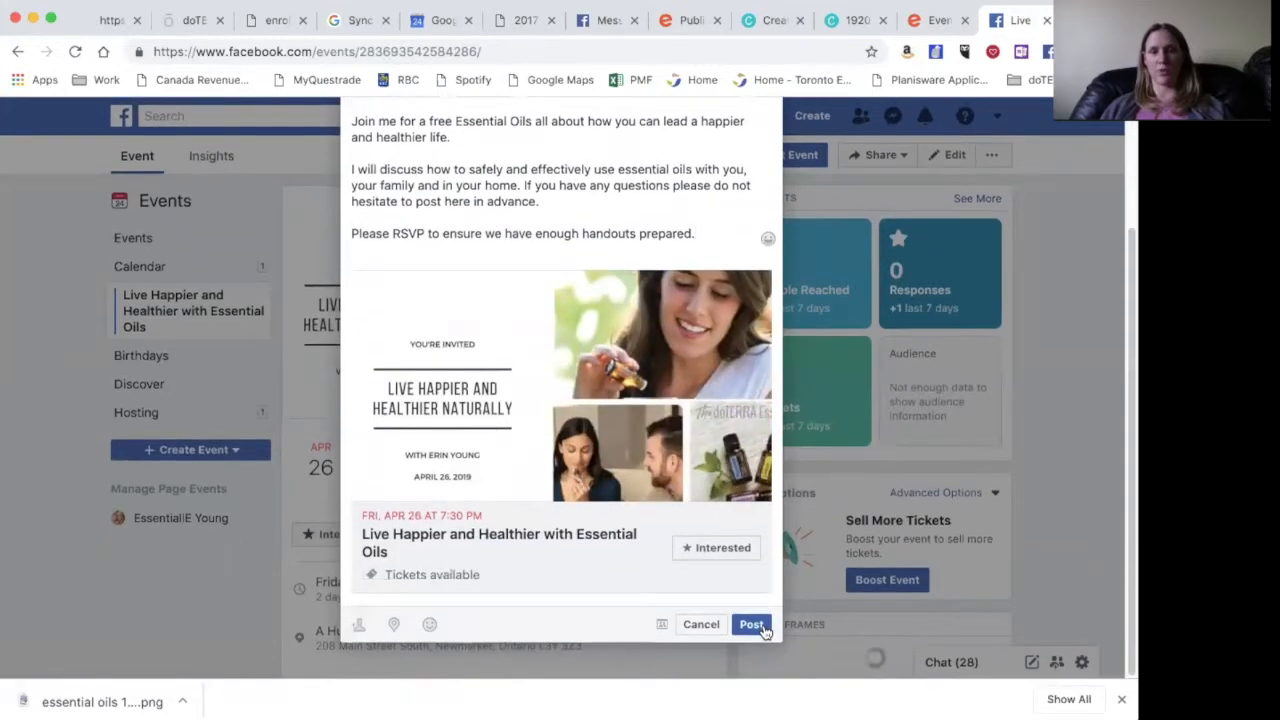
{"action": "left_click", "coordinate": [751, 624]}
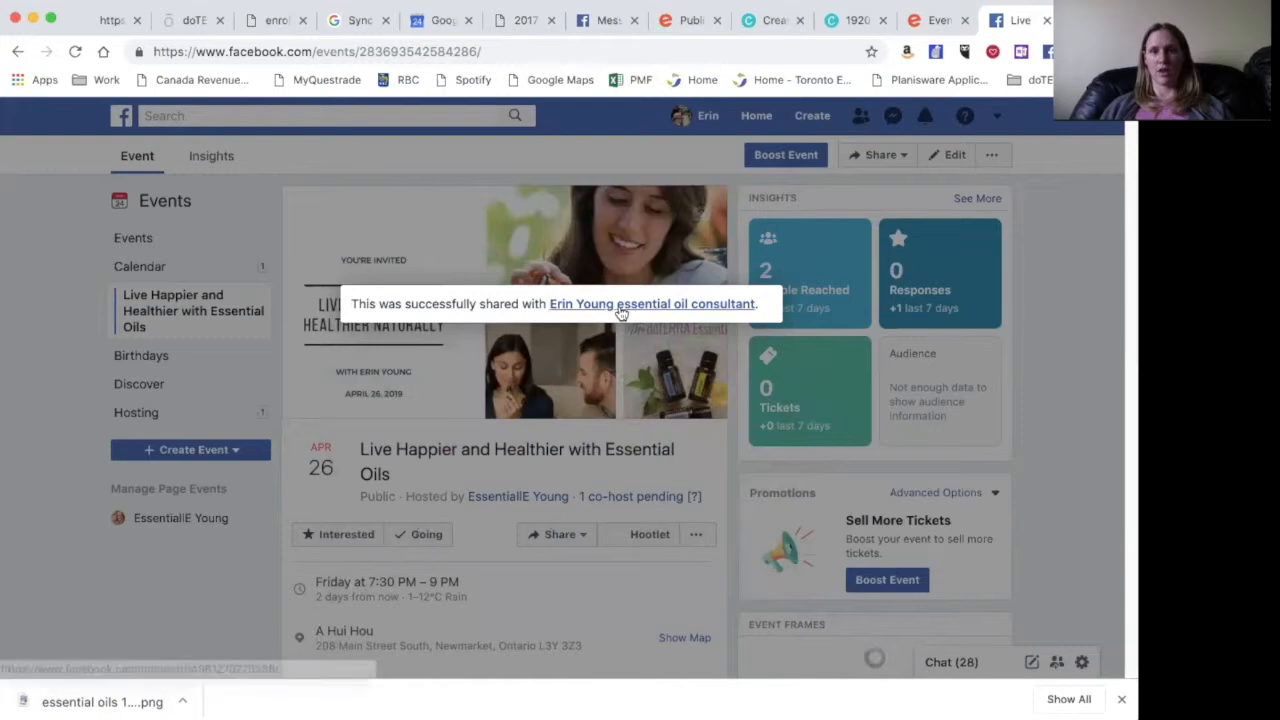
- Check the shared event in the consultant group's feed and Events list, then return Home
{"action": "left_click", "coordinate": [620, 313]}
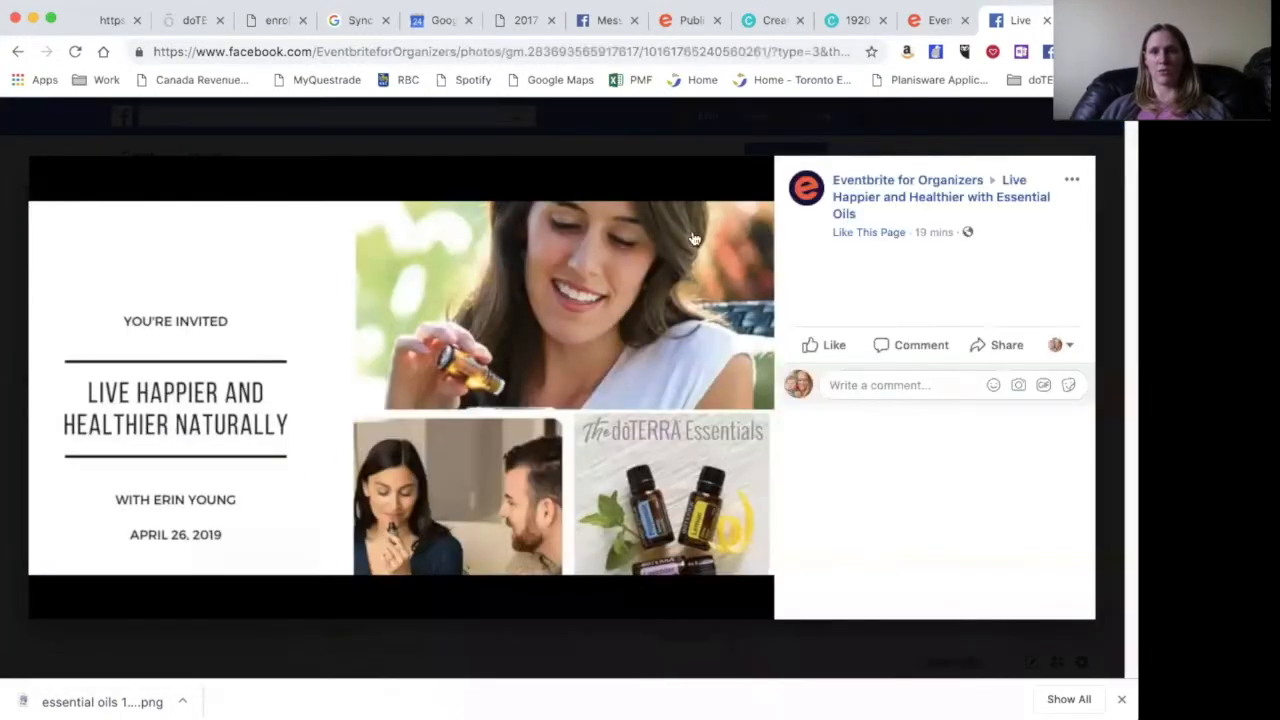
{"action": "key", "text": "Escape"}
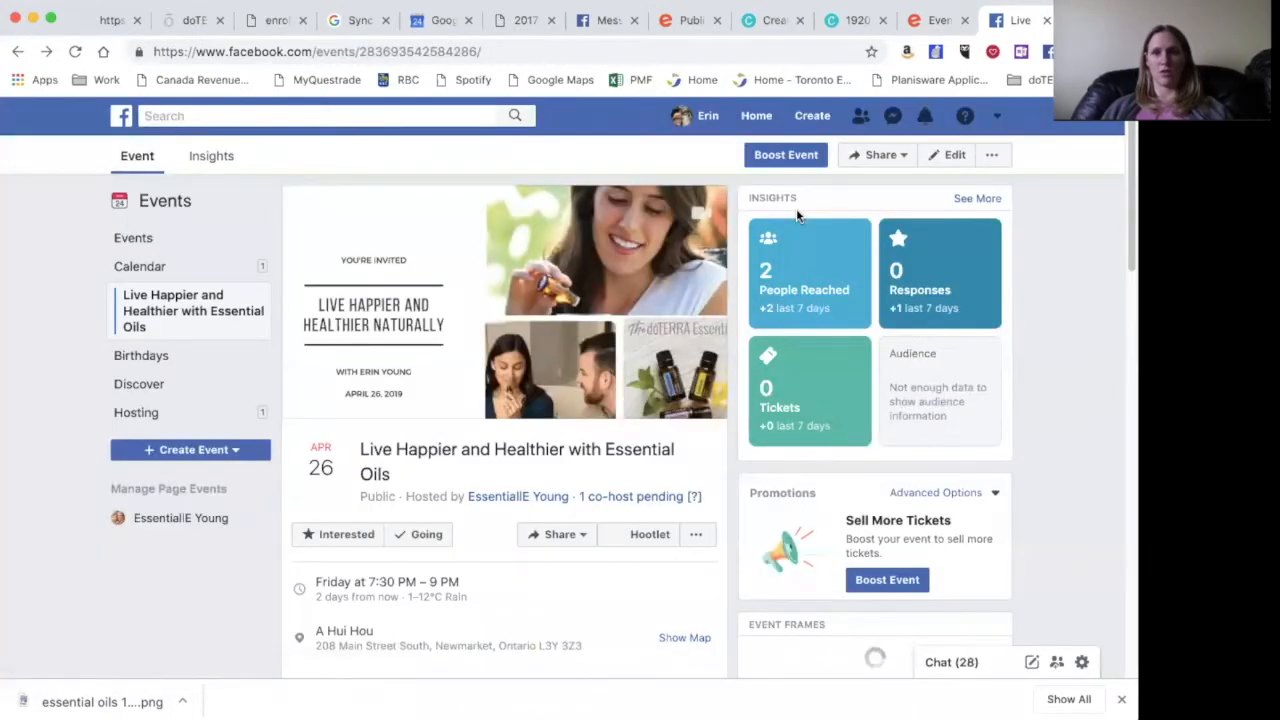
{"action": "left_click", "coordinate": [757, 118]}
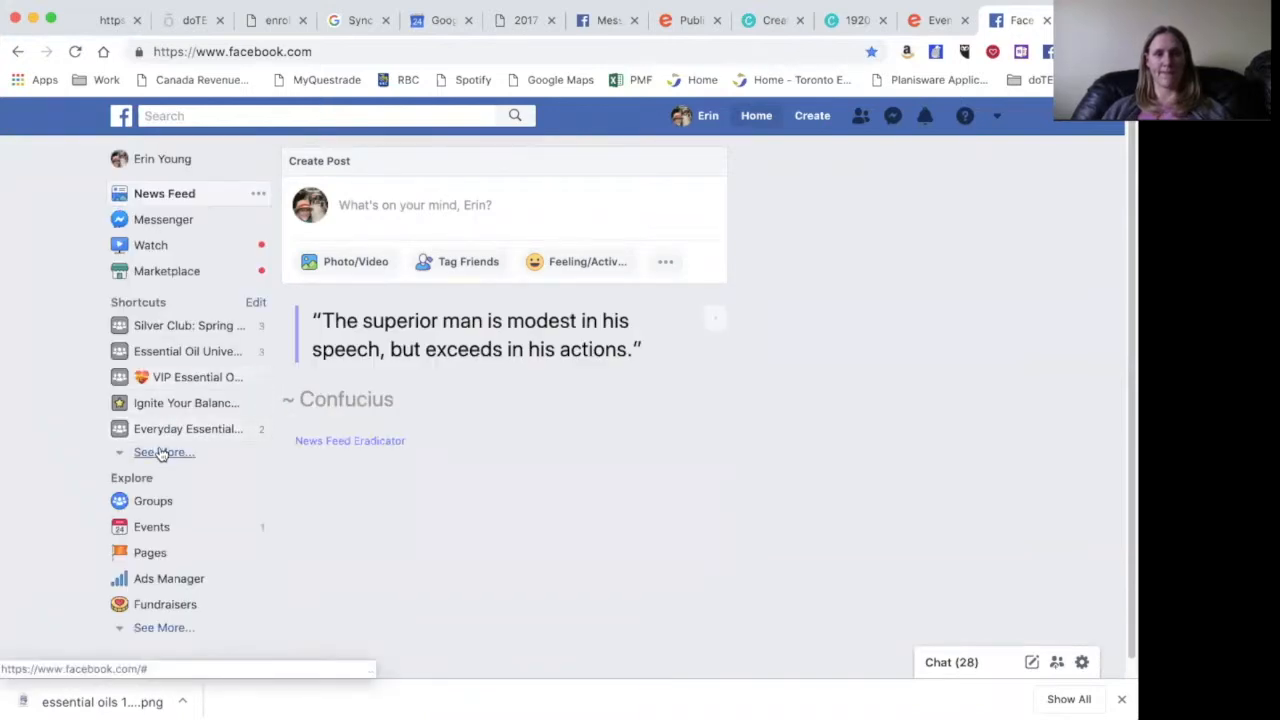
{"action": "left_click", "coordinate": [161, 452]}
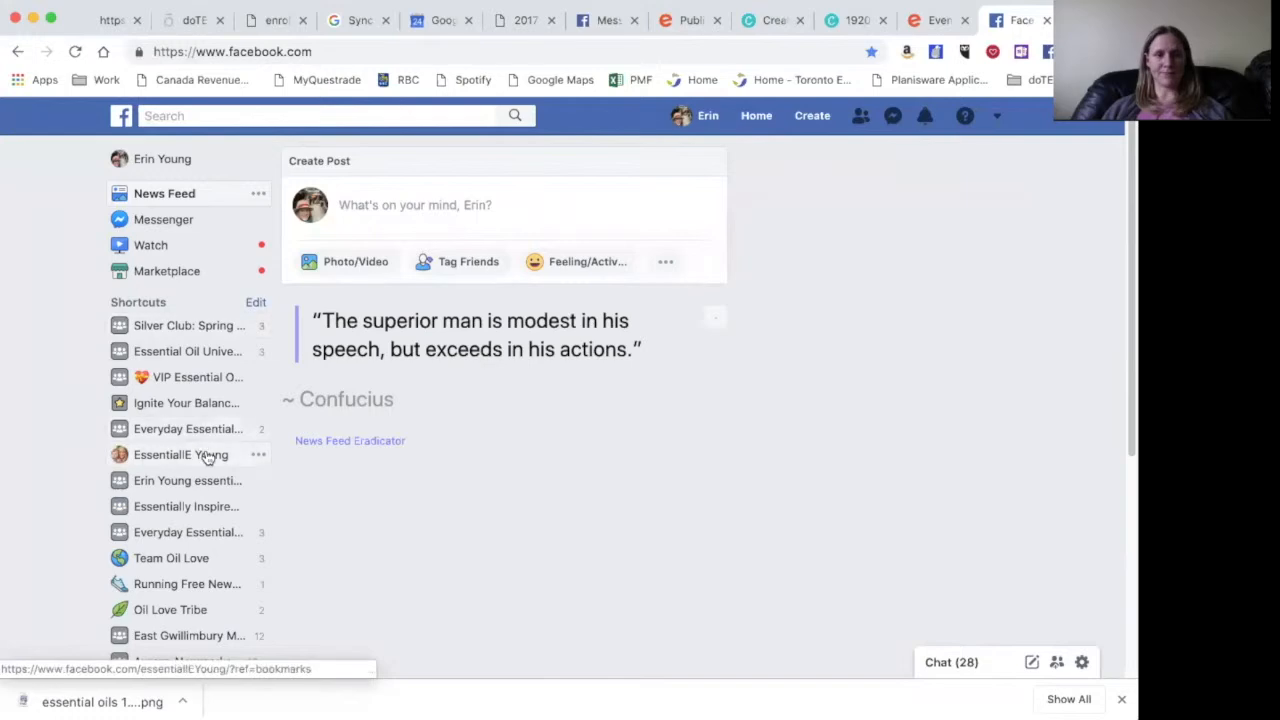
{"action": "left_click", "coordinate": [191, 482]}
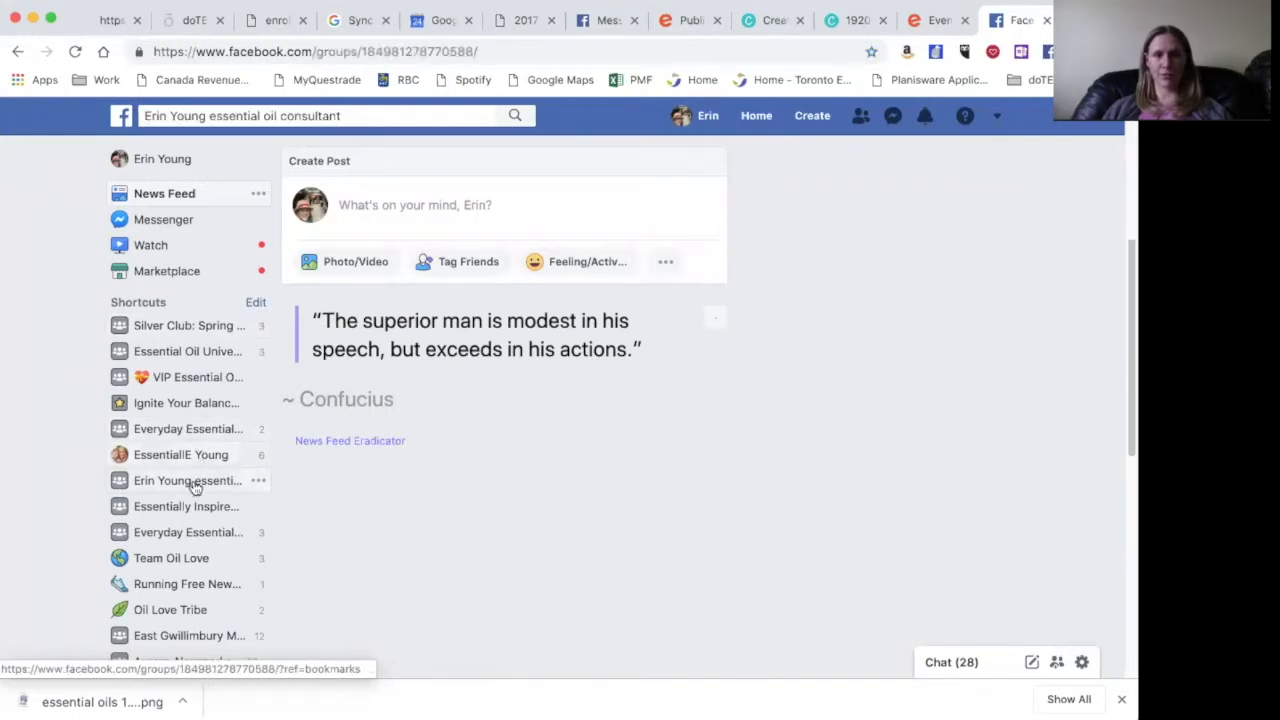
{"action": "scroll", "coordinate": [447, 549], "scroll_direction": "down", "scroll_amount": 12}
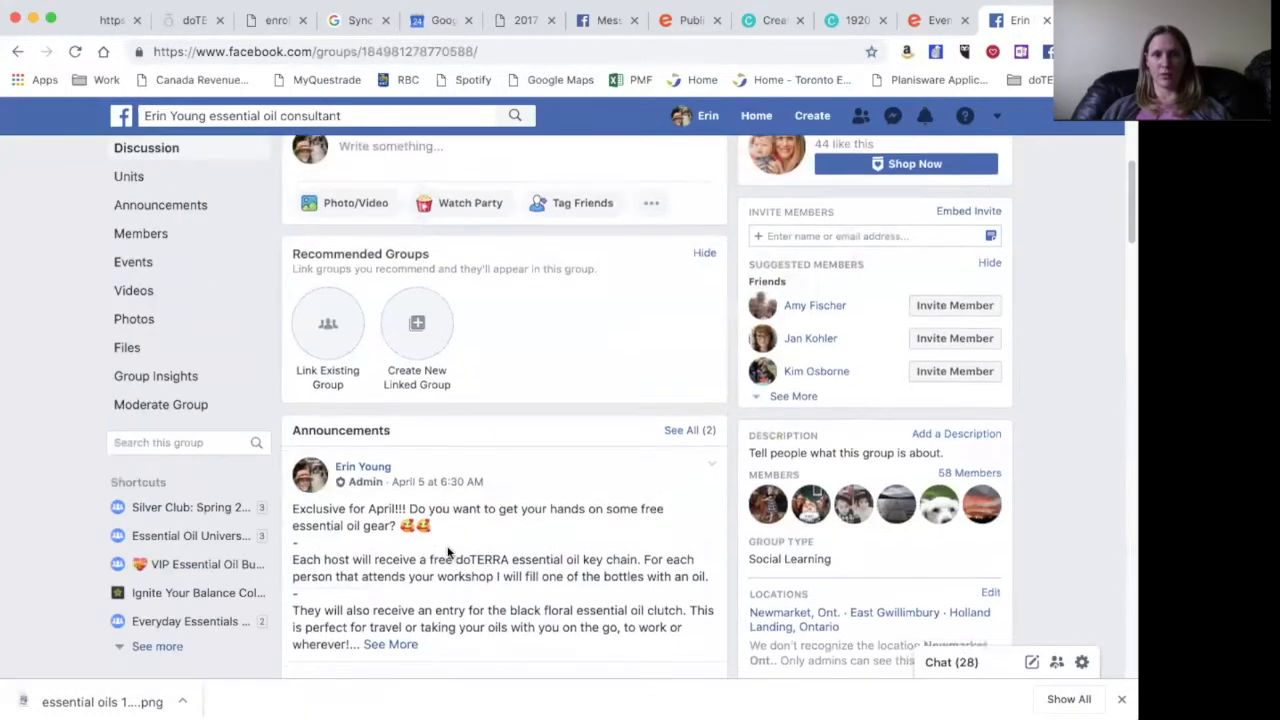
{"action": "scroll", "coordinate": [447, 549], "scroll_direction": "down", "scroll_amount": 5}
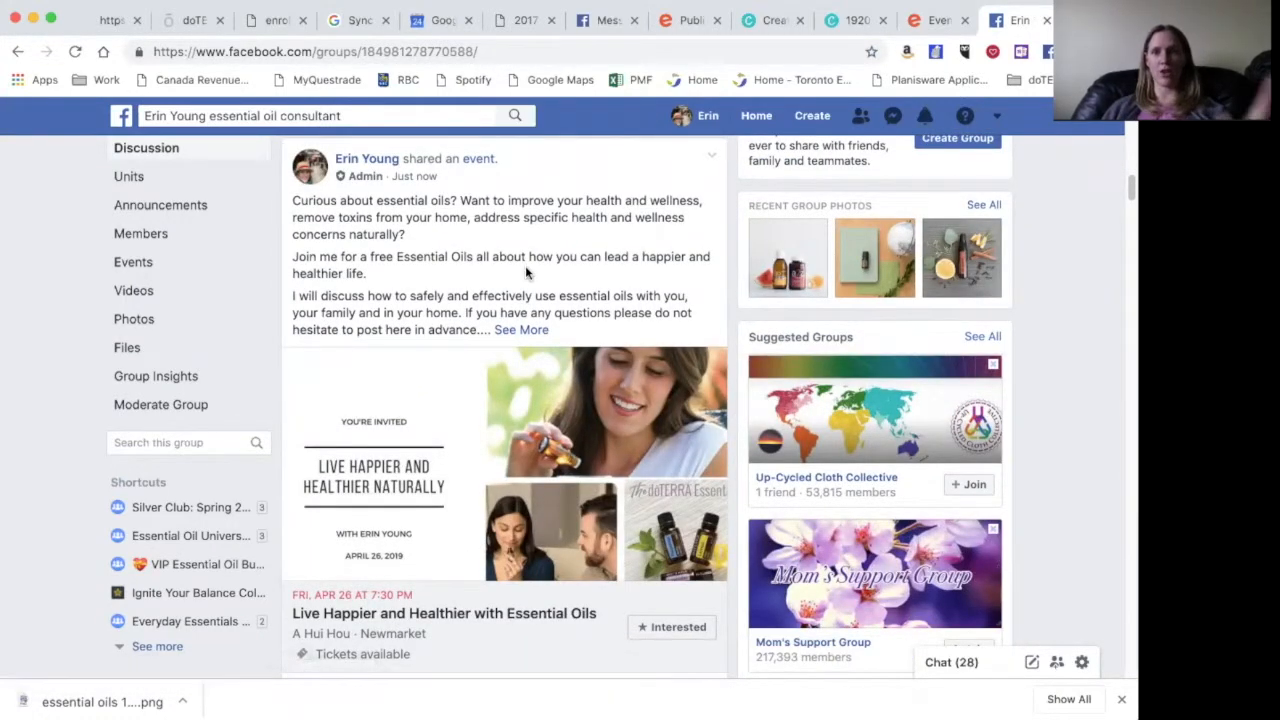
{"action": "left_click", "coordinate": [131, 265]}
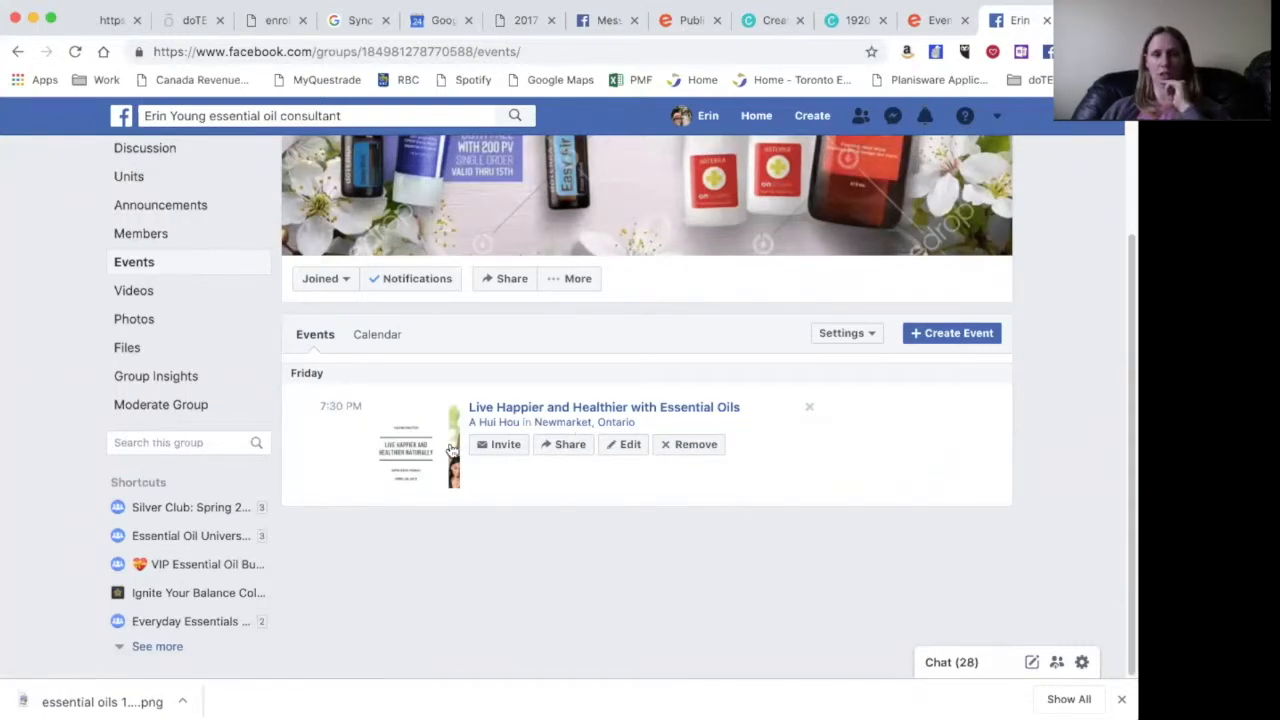
{"action": "scroll", "coordinate": [460, 450], "scroll_direction": "up", "scroll_amount": 4}
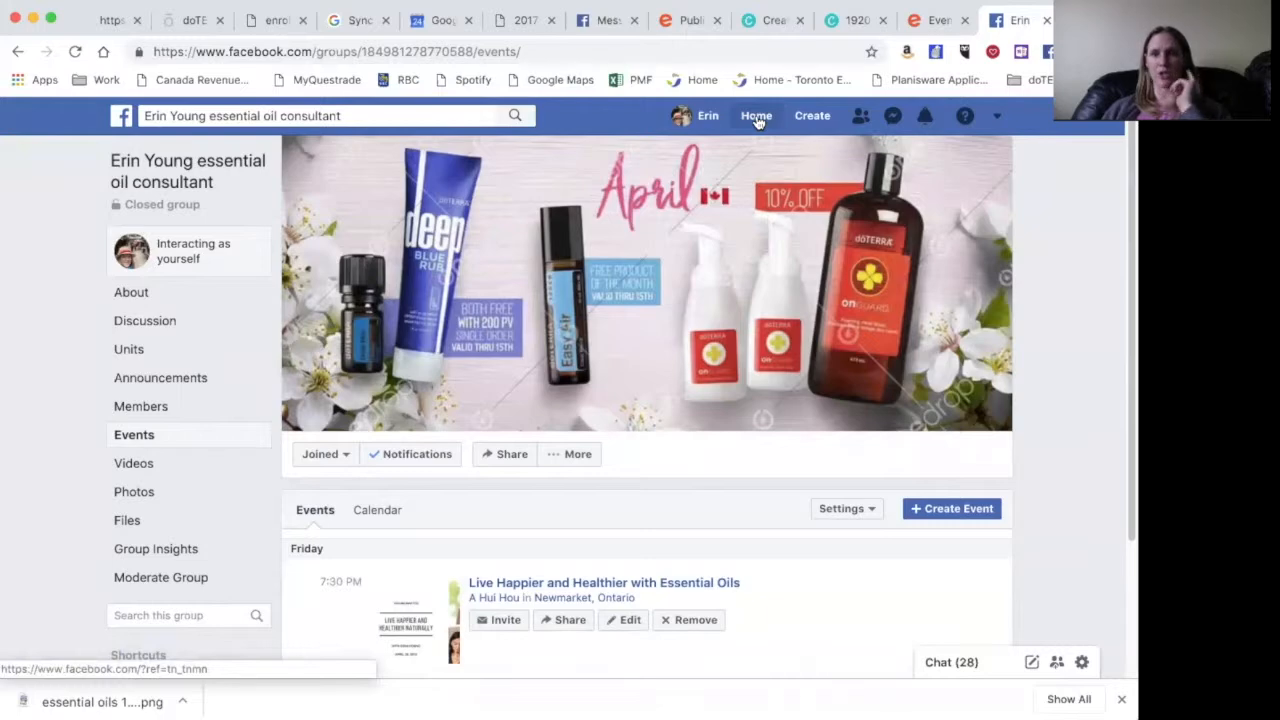
{"action": "left_click", "coordinate": [757, 118]}
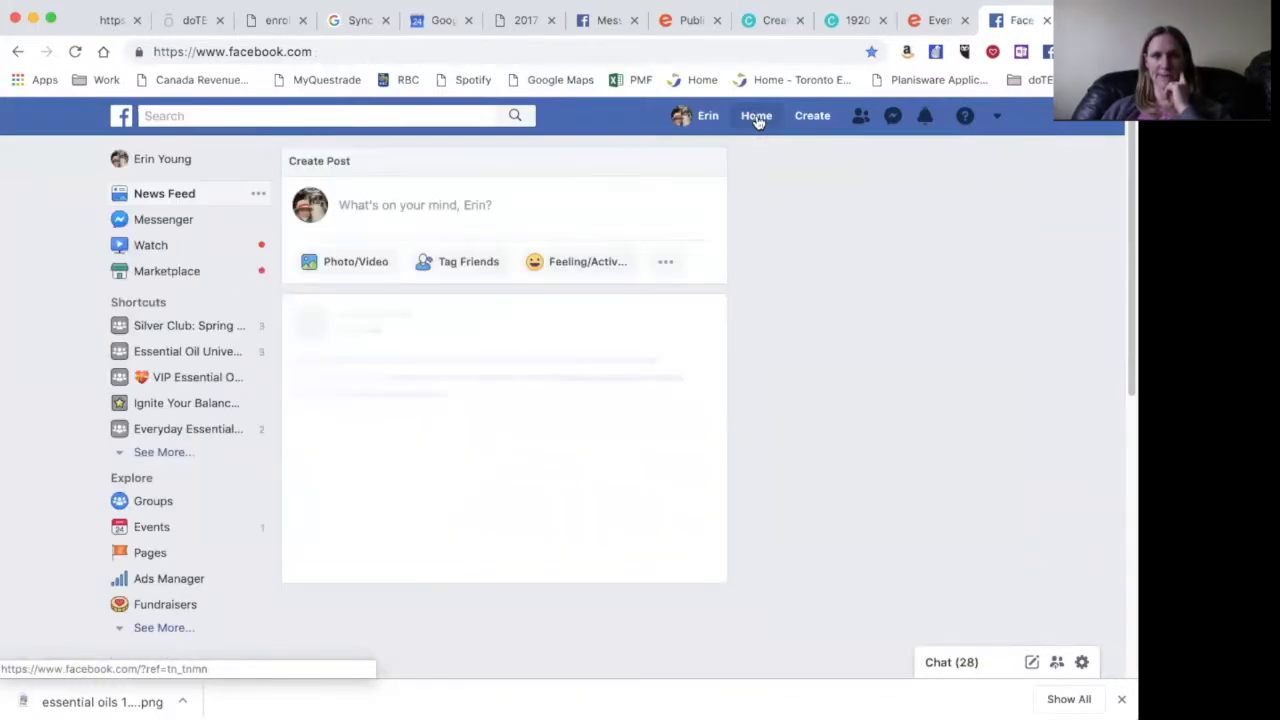
- Open the Live Happier and Healthier event from the business page's Events list
{"action": "left_click", "coordinate": [166, 452]}
{"action": "left_click", "coordinate": [168, 460]}
{"action": "scroll", "coordinate": [518, 494], "scroll_direction": "down", "scroll_amount": 2}
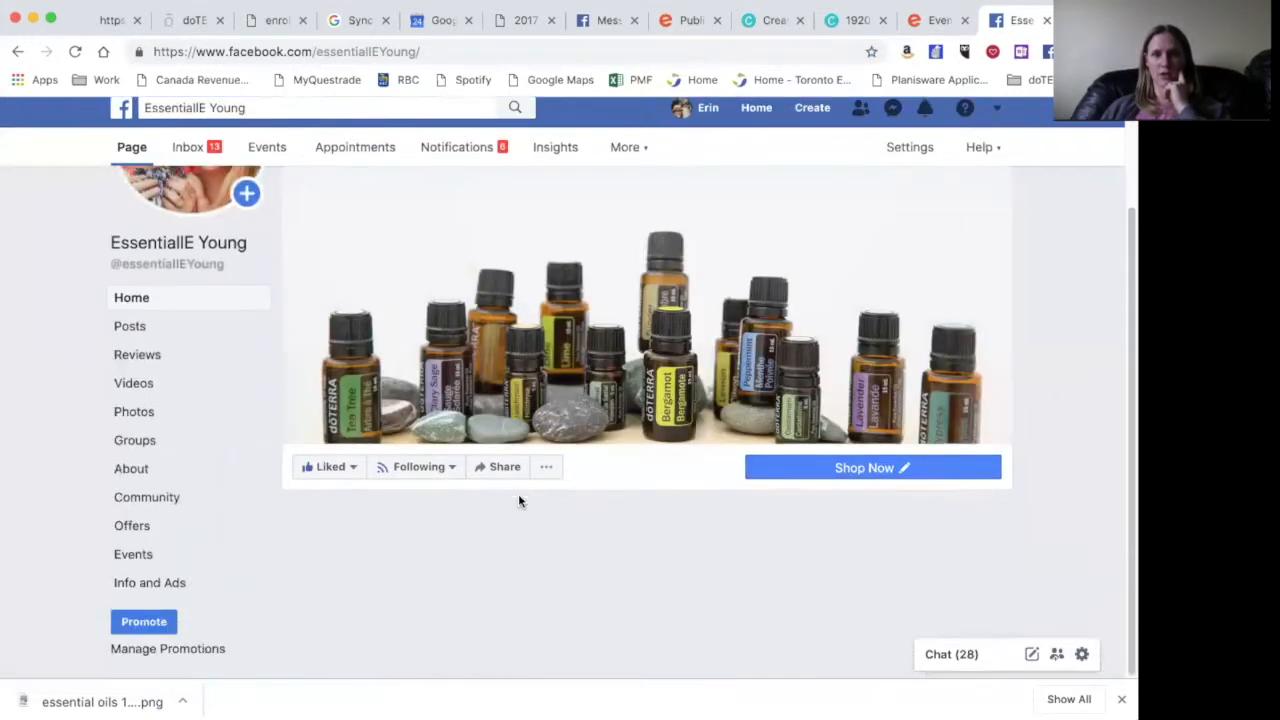
{"action": "scroll", "coordinate": [143, 563], "scroll_direction": "down", "scroll_amount": 2}
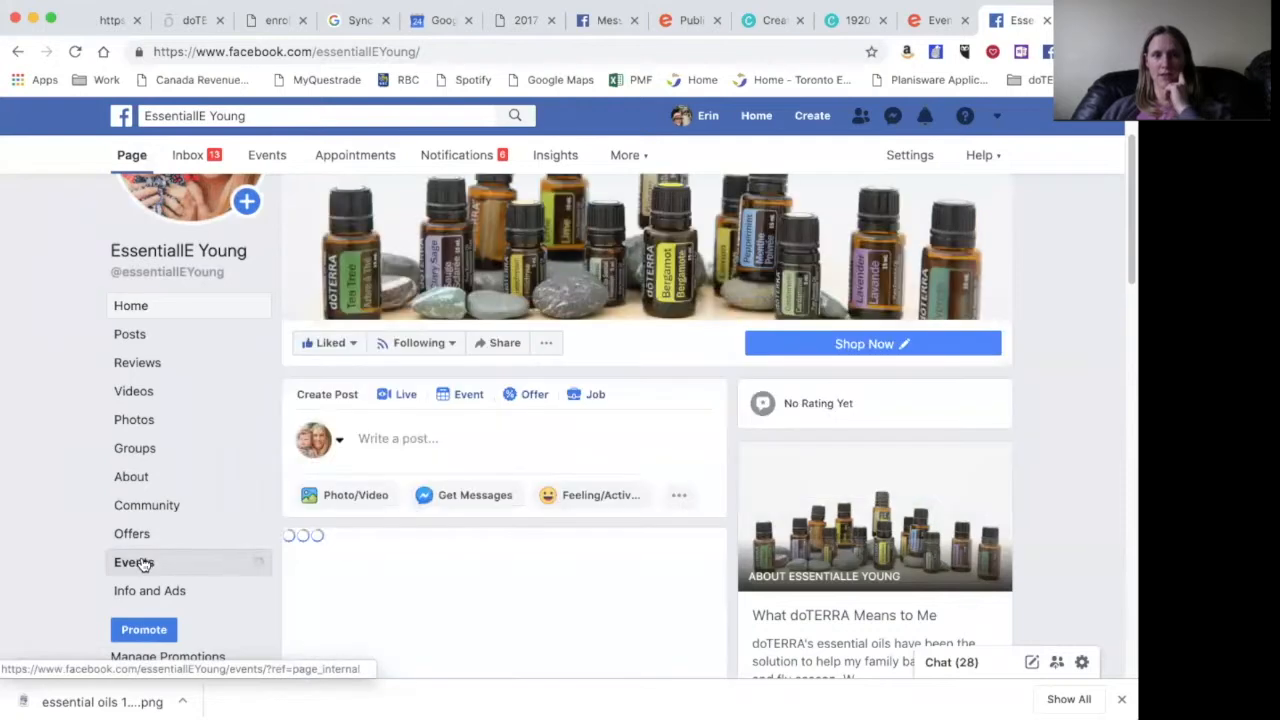
{"action": "left_click", "coordinate": [143, 563]}
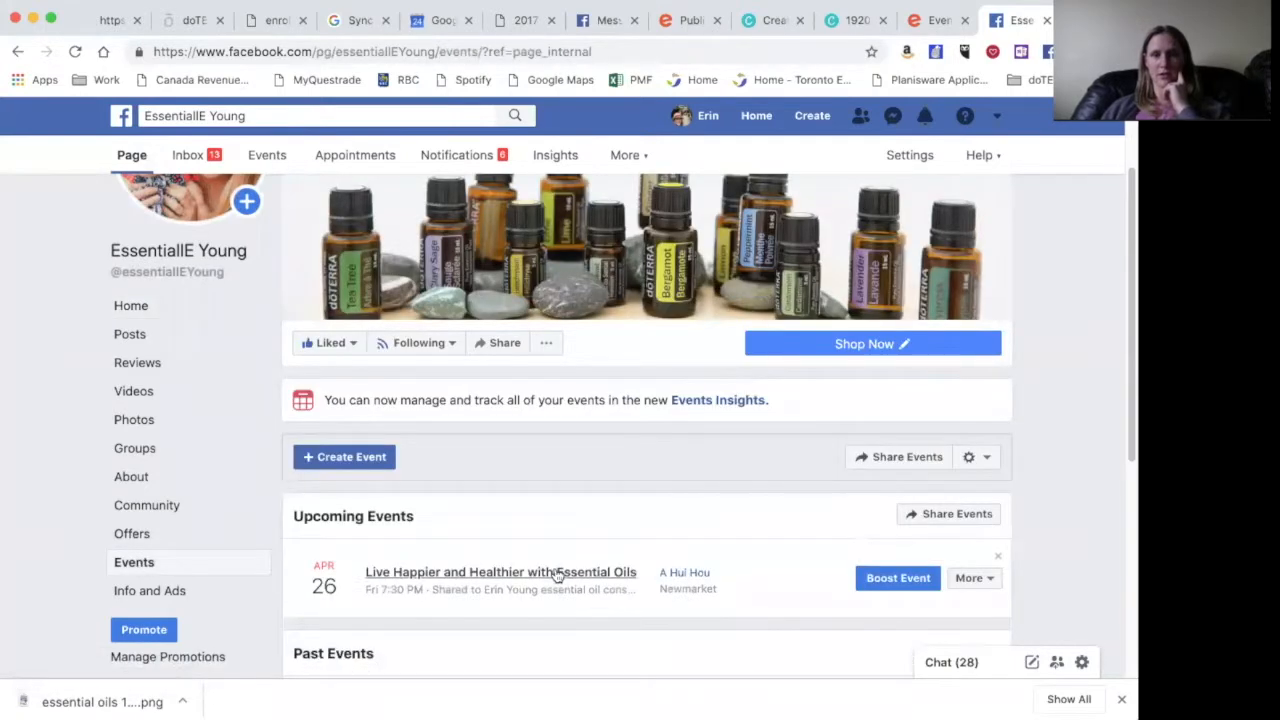
{"action": "left_click", "coordinate": [557, 574]}
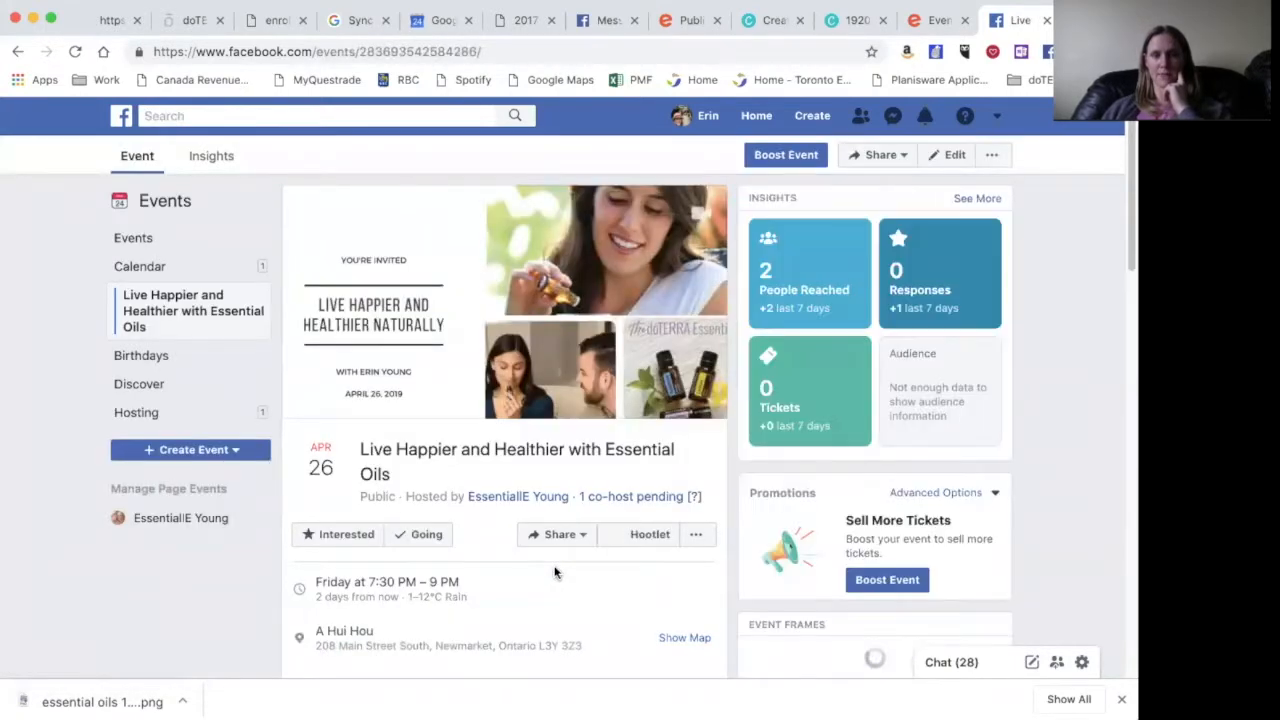
- Share the event as a post to Your Story
{"action": "scroll", "coordinate": [557, 572], "scroll_direction": "down", "scroll_amount": 1}
{"action": "left_click", "coordinate": [582, 474]}
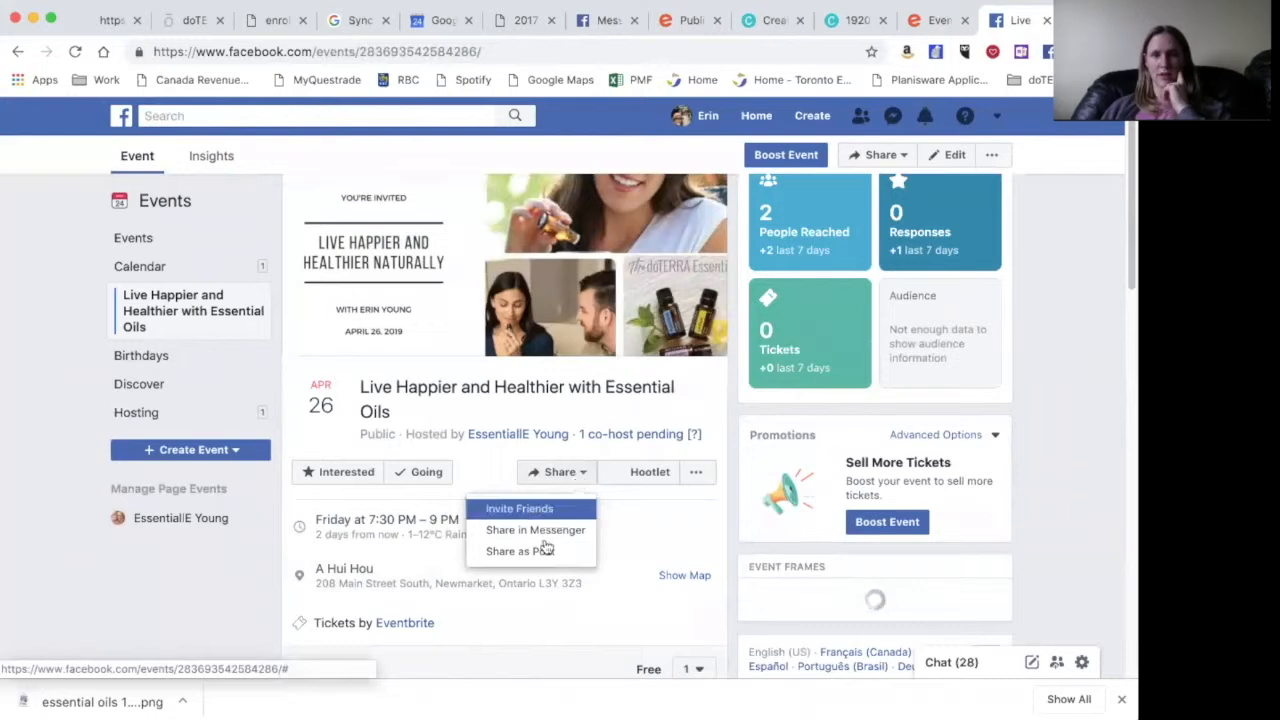
{"action": "left_click", "coordinate": [905, 159]}
{"action": "left_click", "coordinate": [906, 159]}
{"action": "left_click", "coordinate": [905, 159]}
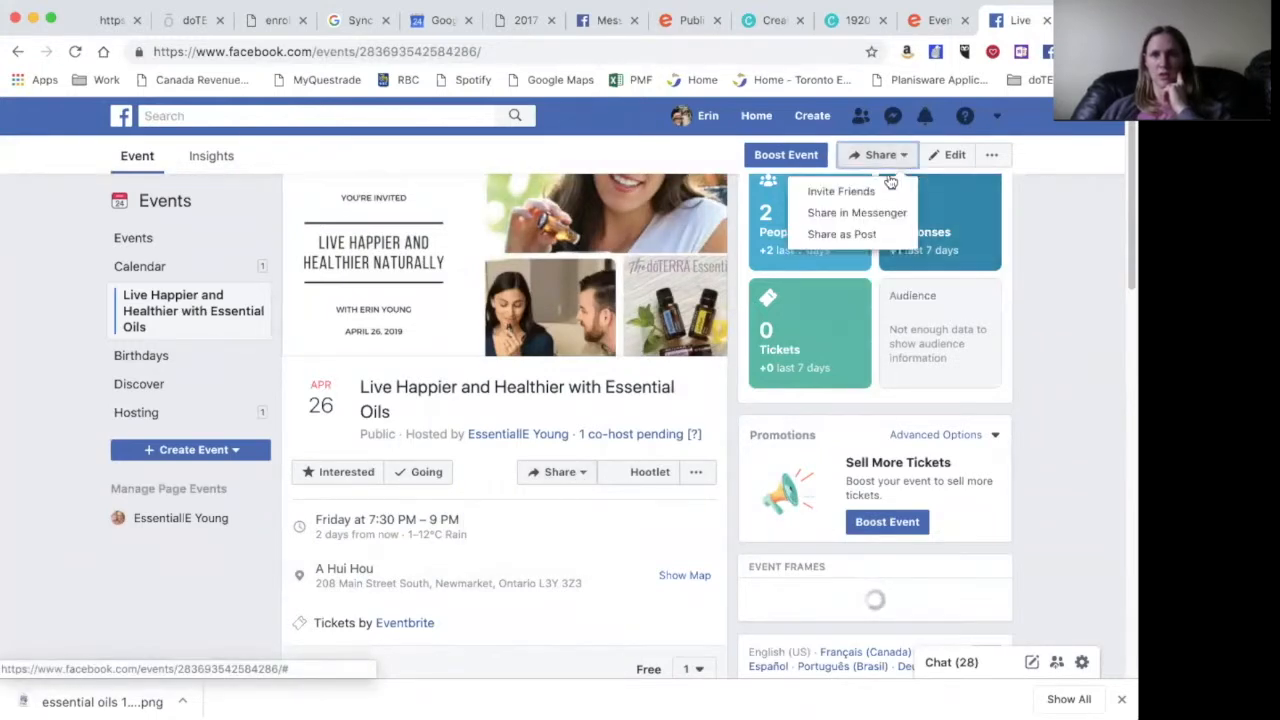
{"action": "left_click", "coordinate": [851, 235]}
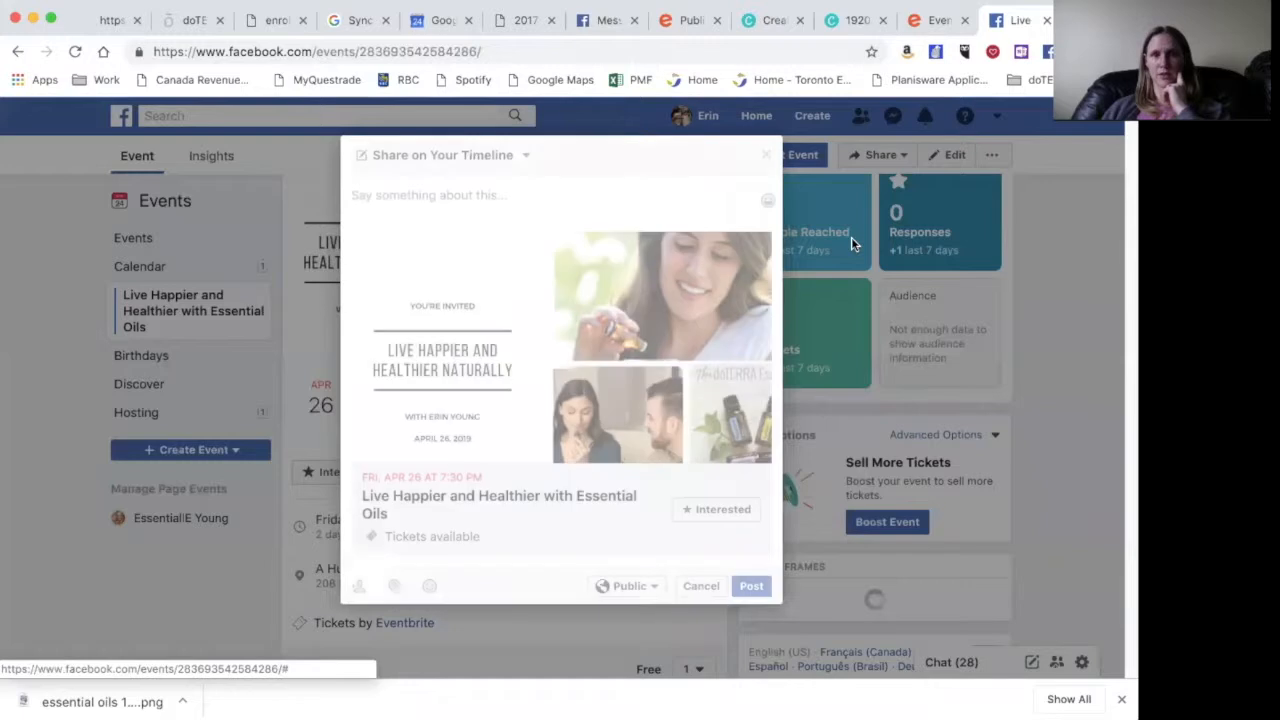
{"action": "left_click", "coordinate": [524, 156]}
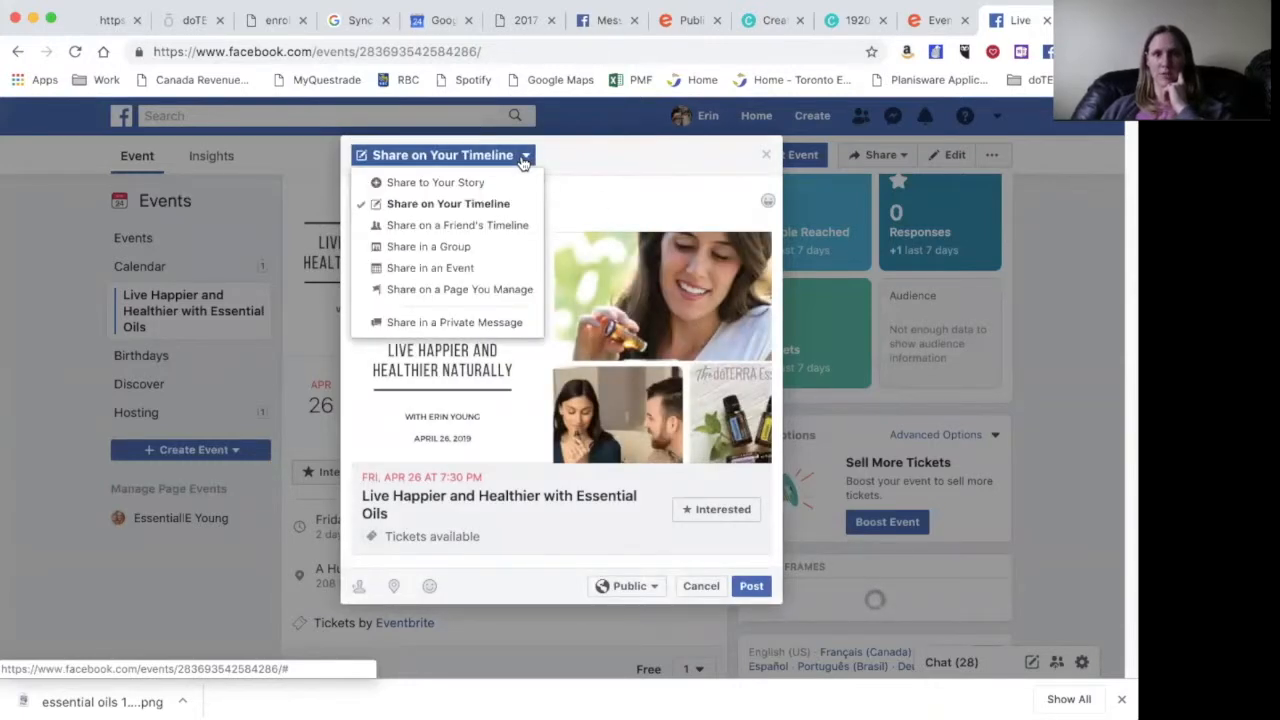
{"action": "left_click", "coordinate": [464, 186]}
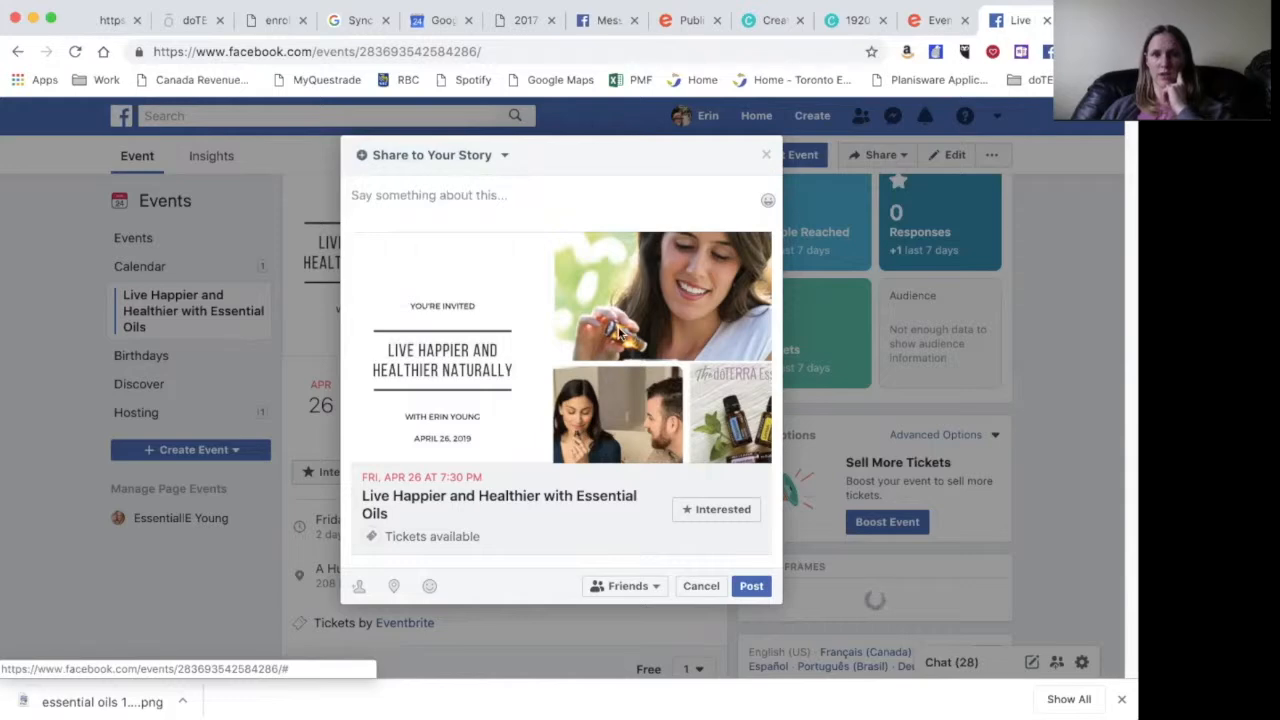
{"action": "left_click", "coordinate": [752, 586]}
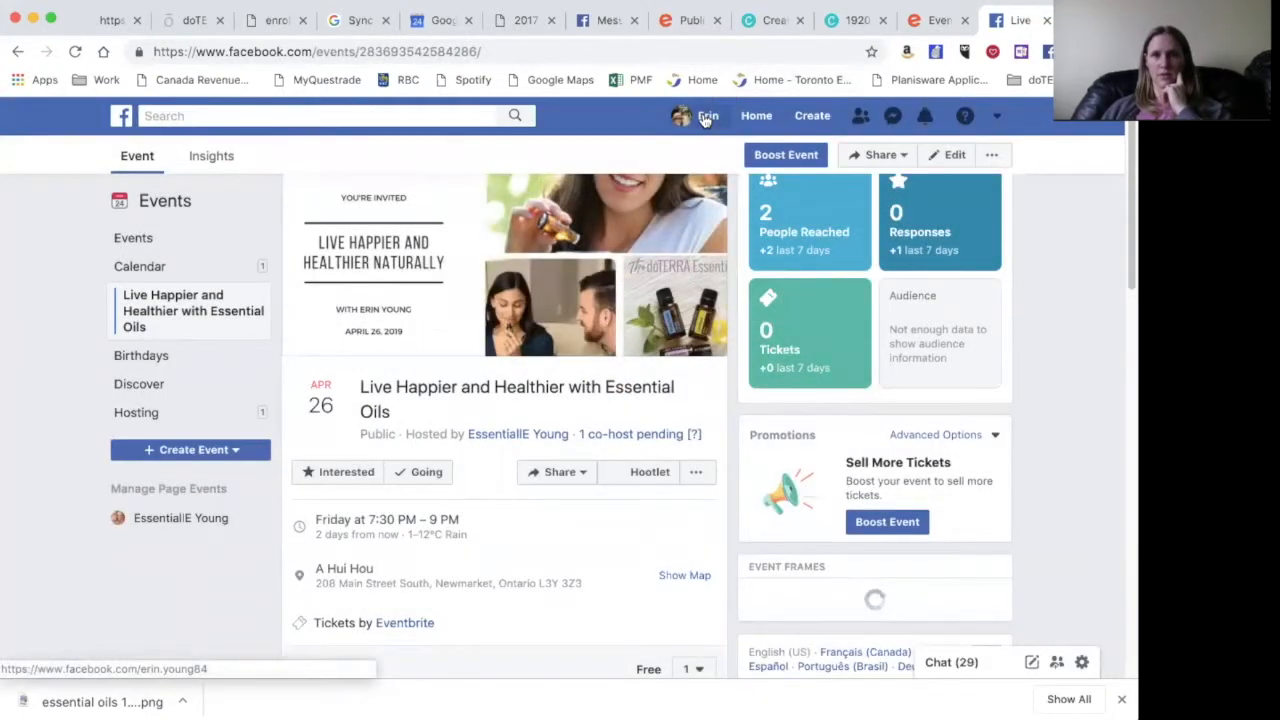
- Visit your own Facebook profile timeline, then return to the Home News Feed and browse it
{"action": "left_click", "coordinate": [705, 120]}
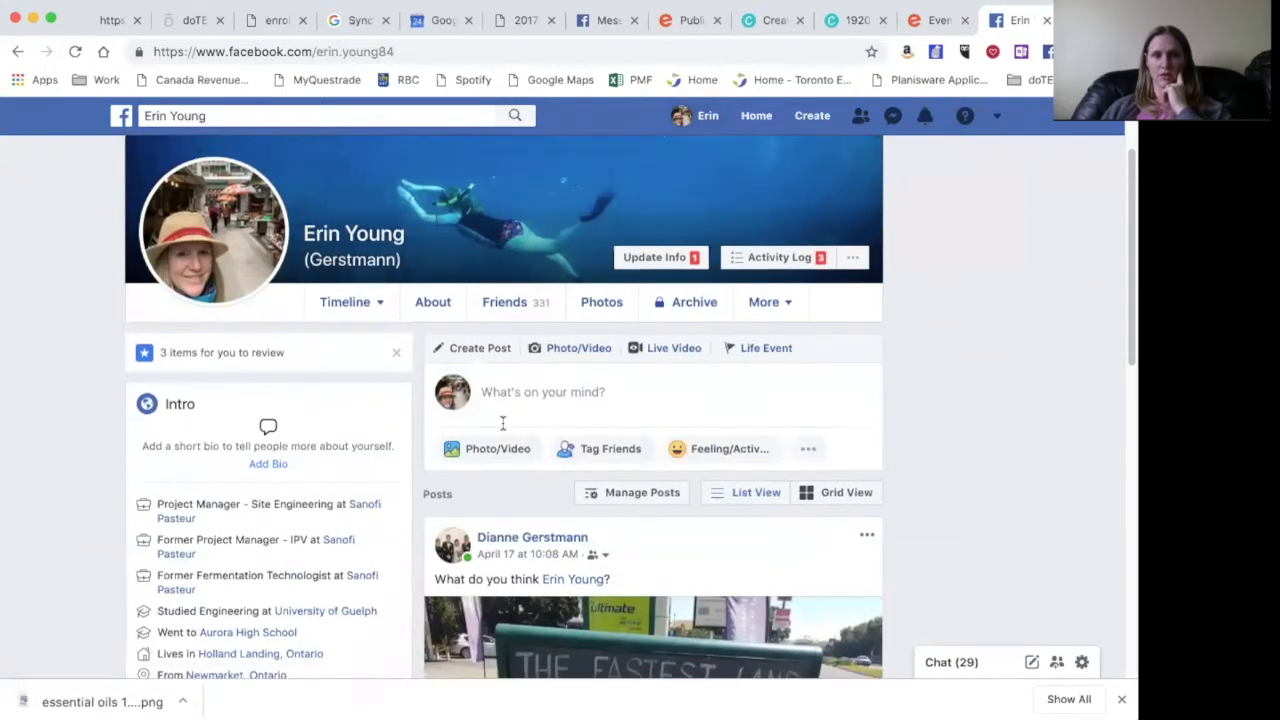
{"action": "scroll", "coordinate": [503, 424], "scroll_direction": "up", "scroll_amount": 2}
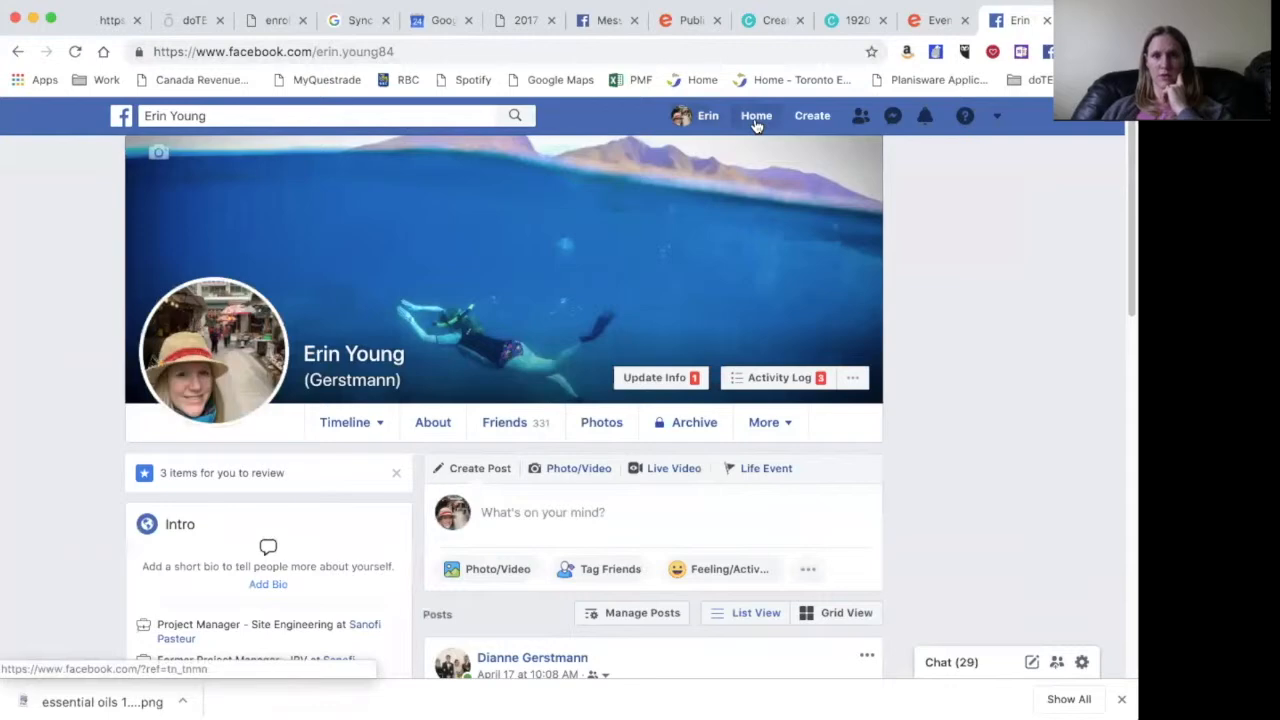
{"action": "left_click", "coordinate": [756, 118]}
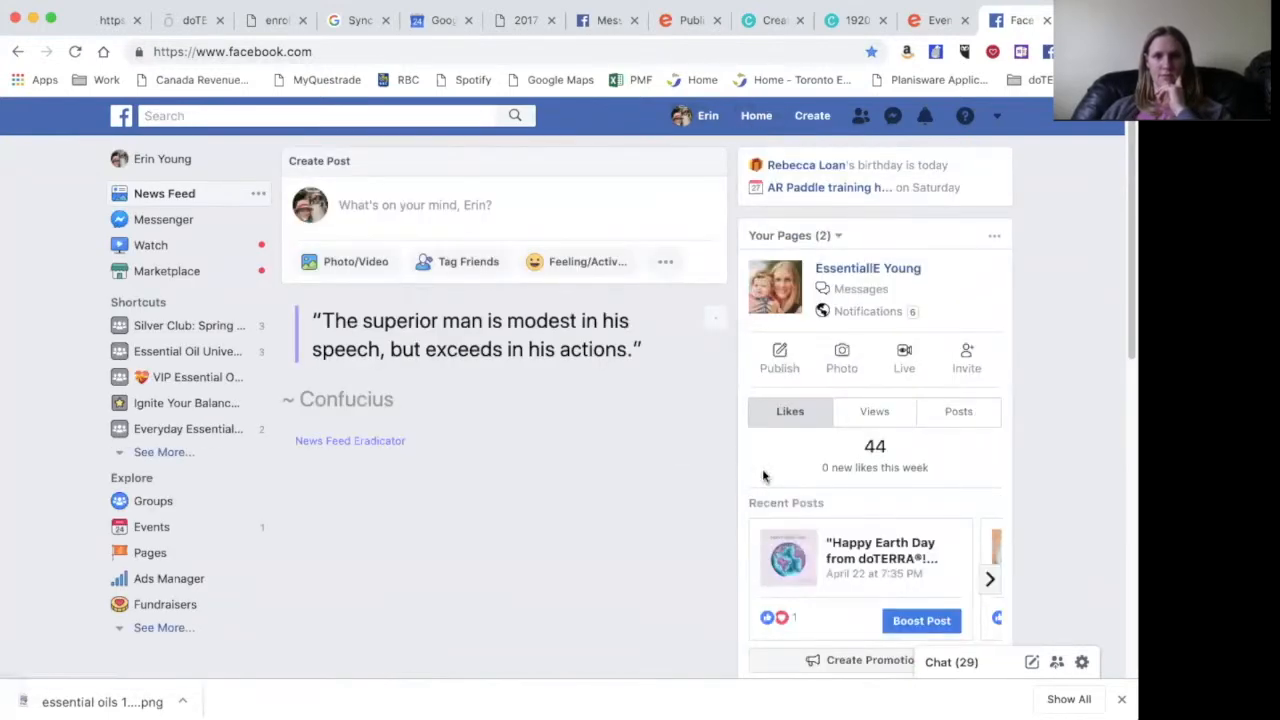
{"action": "scroll", "coordinate": [763, 474], "scroll_direction": "down", "scroll_amount": 3}
{"action": "scroll", "coordinate": [763, 477], "scroll_direction": "down", "scroll_amount": 5}
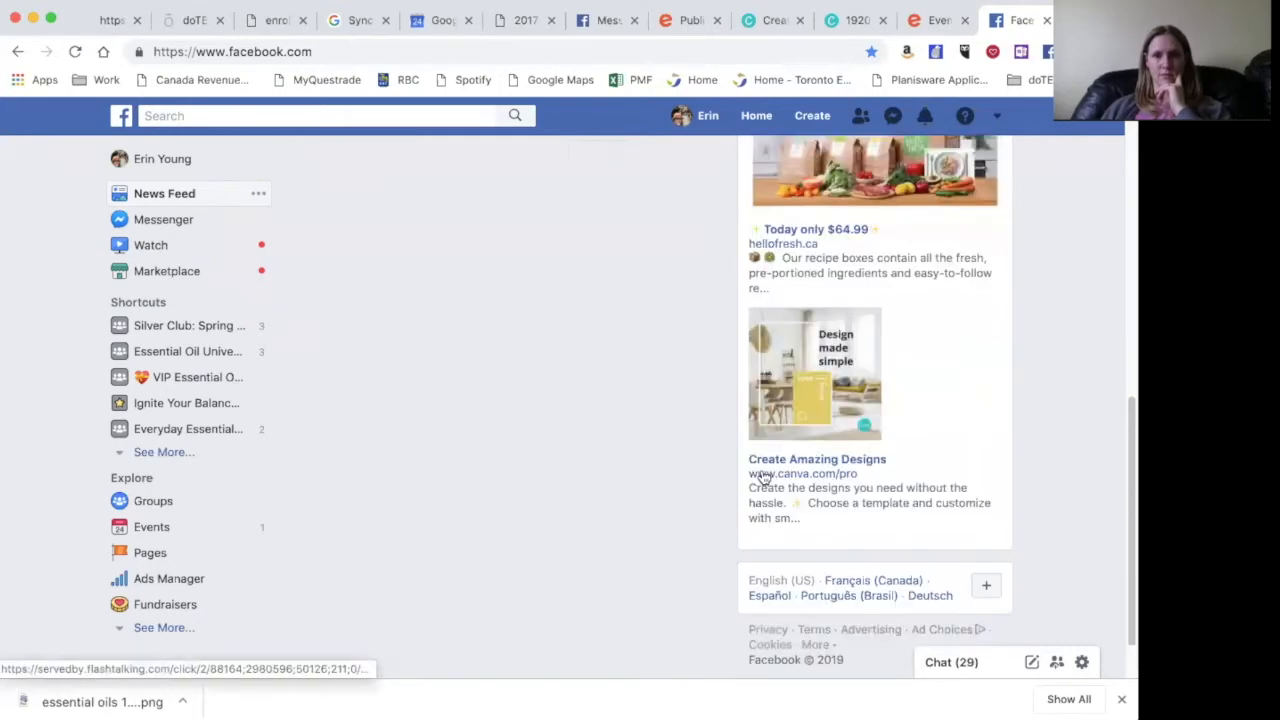
{"action": "scroll", "coordinate": [763, 477], "scroll_direction": "up", "scroll_amount": 5}
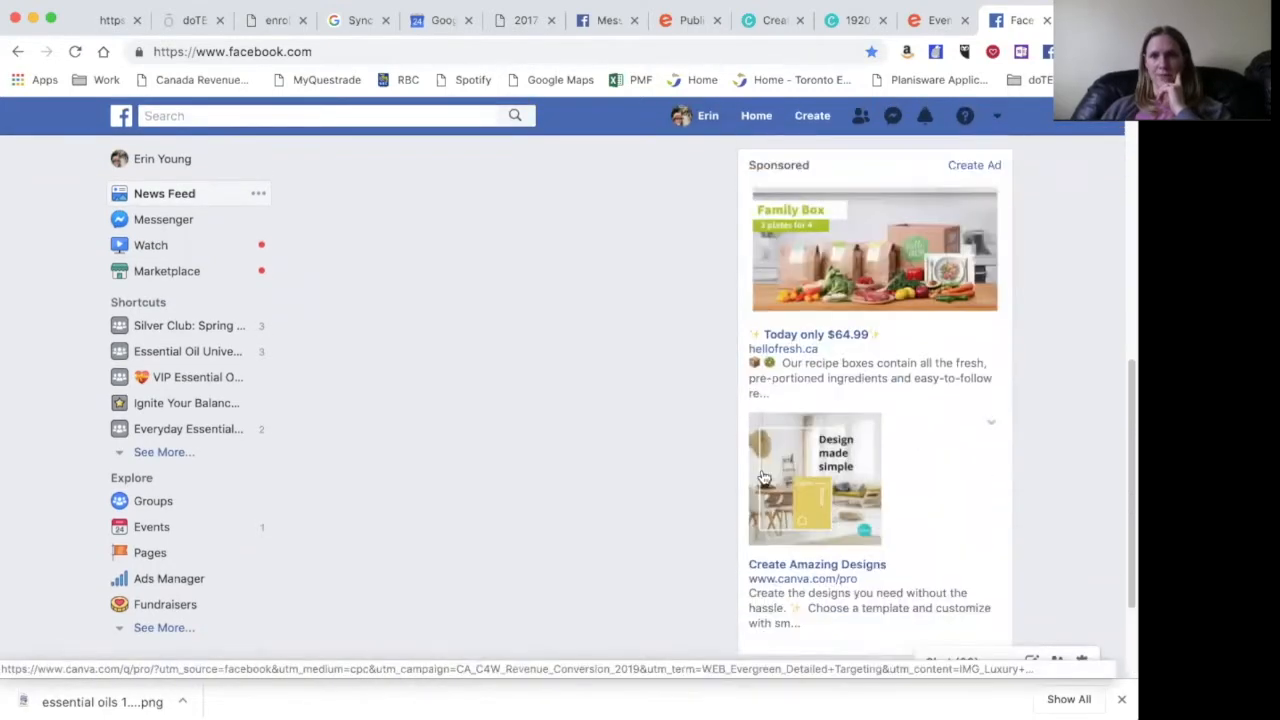
{"action": "scroll", "coordinate": [763, 477], "scroll_direction": "up", "scroll_amount": 3}
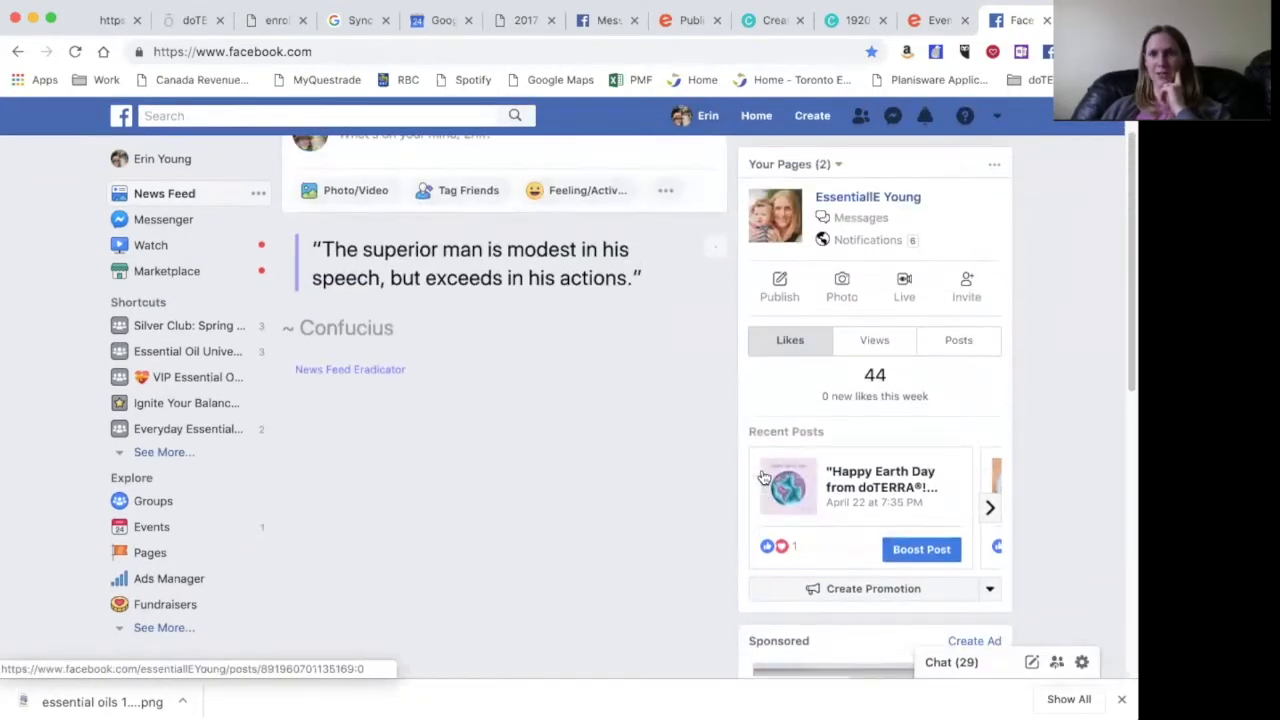